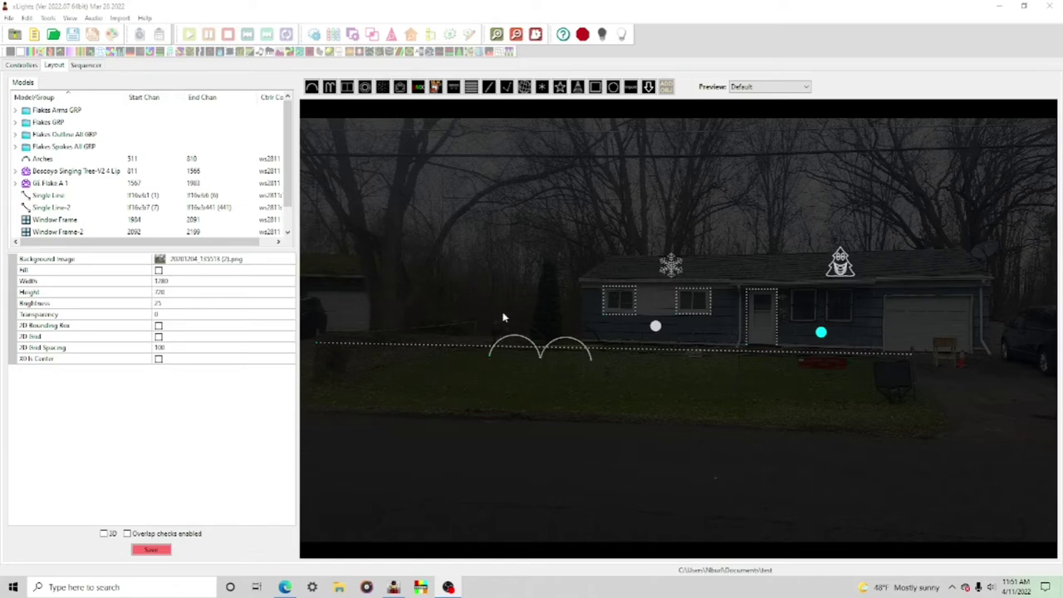
Step: Try box-selecting groups of models around the house in the 2D layout and clear the selection
drag(453, 237, 574, 277)
drag(456, 217, 914, 392)
drag(518, 185, 865, 353)
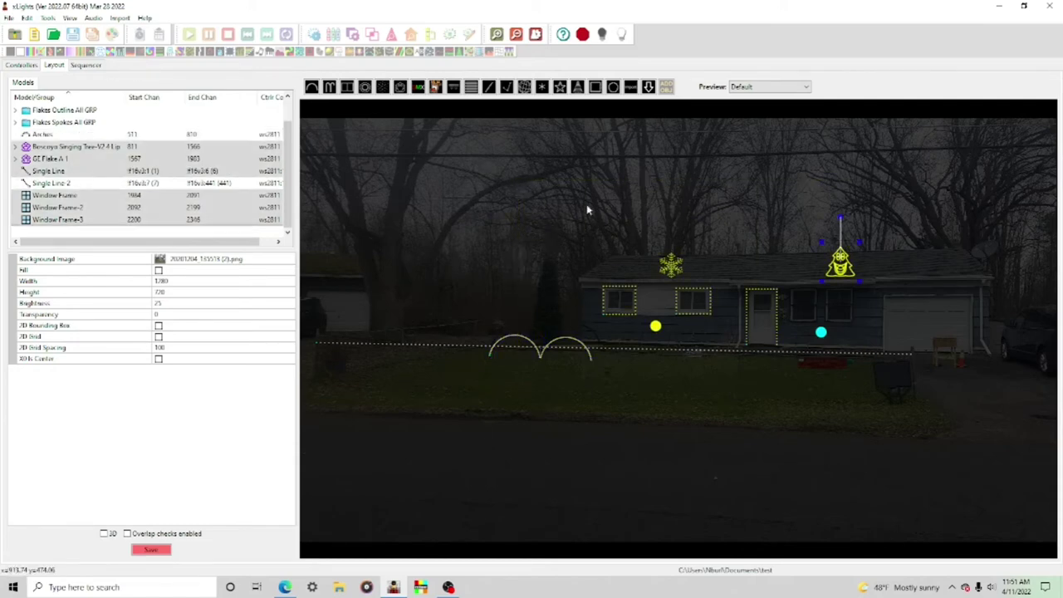
click(468, 195)
drag(482, 223, 785, 387)
click(514, 272)
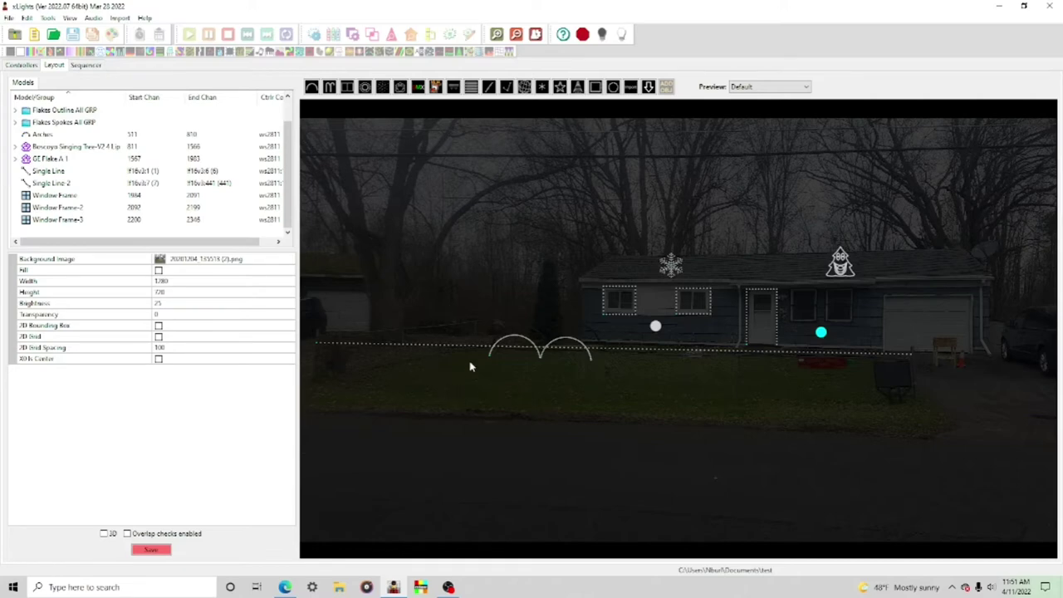
Step: Zoom the 2D layout preview in and out and reset it to the full view
scroll(475, 285, down, 2)
scroll(502, 301, up, 4)
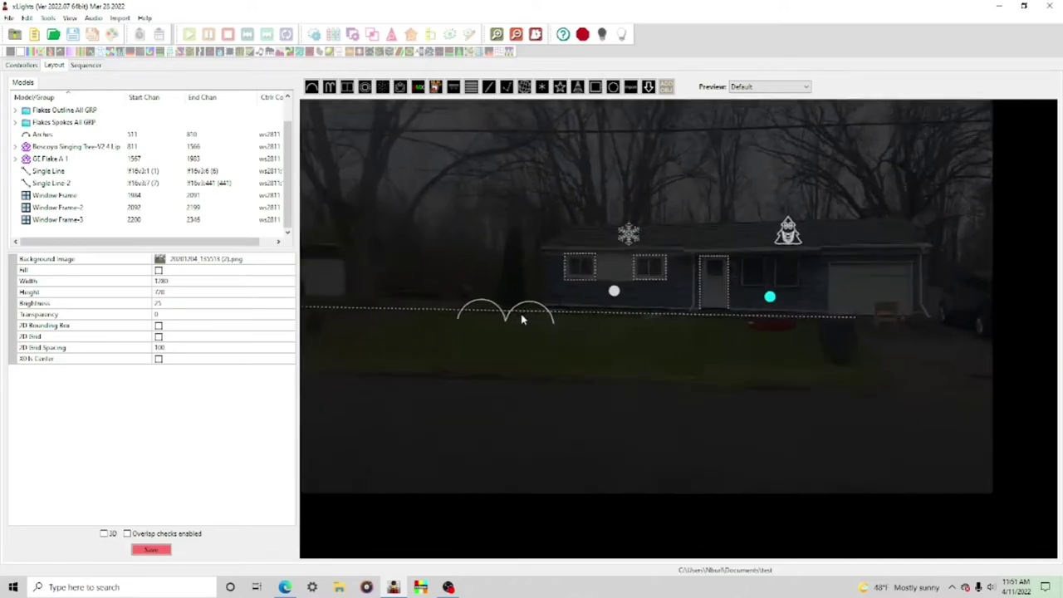
scroll(515, 270, down, 4)
scroll(515, 270, down, 3)
scroll(500, 271, up, 6)
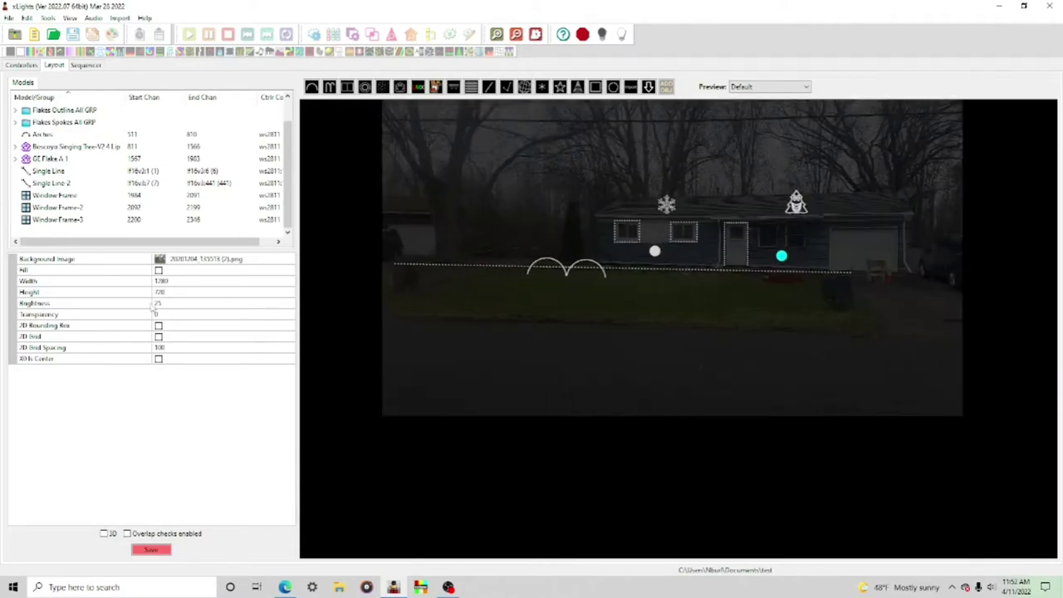
scroll(634, 323, up, 2)
right_click(499, 147)
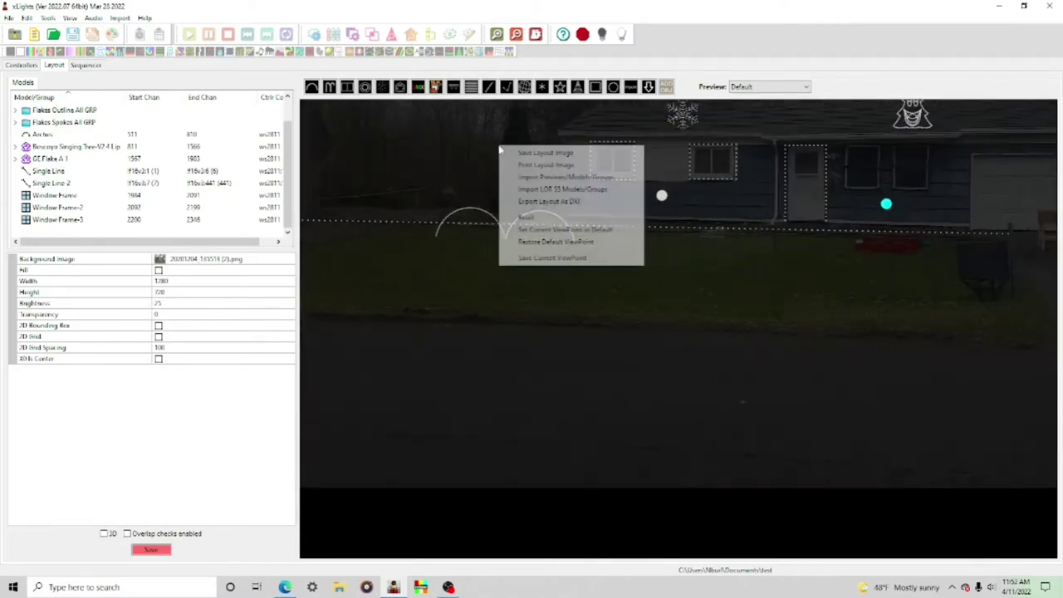
click(523, 216)
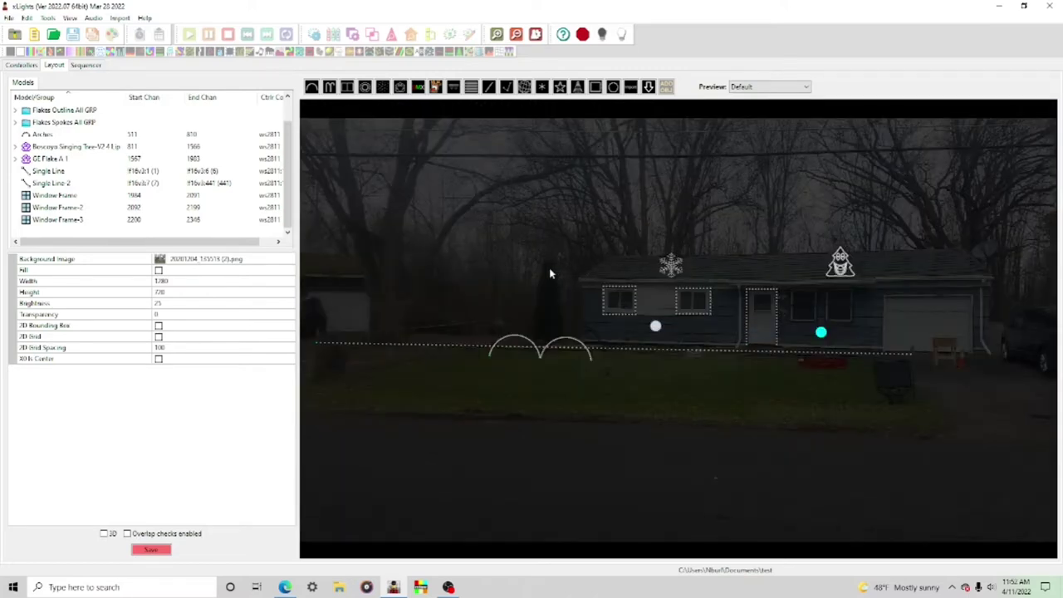
Step: Look closely at the arches and the house windows in the 2D layout and restore the full view
middle_drag(550, 273, 621, 333)
scroll(621, 334, up, 6)
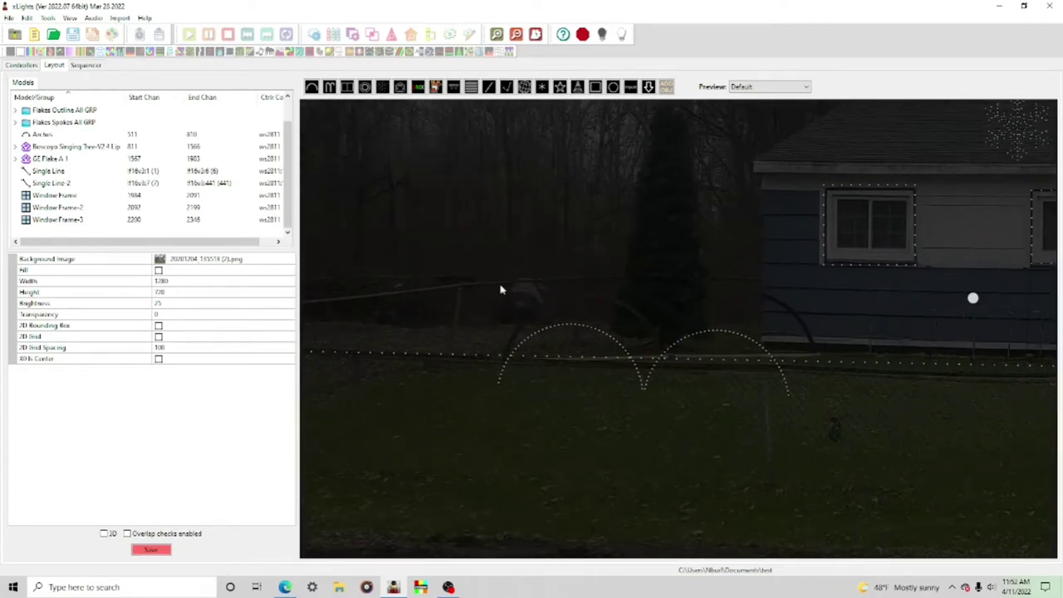
scroll(619, 334, up, 5)
scroll(722, 283, down, 6)
middle_drag(721, 281, 490, 382)
scroll(558, 379, down, 1)
scroll(730, 370, up, 3)
scroll(731, 373, down, 5)
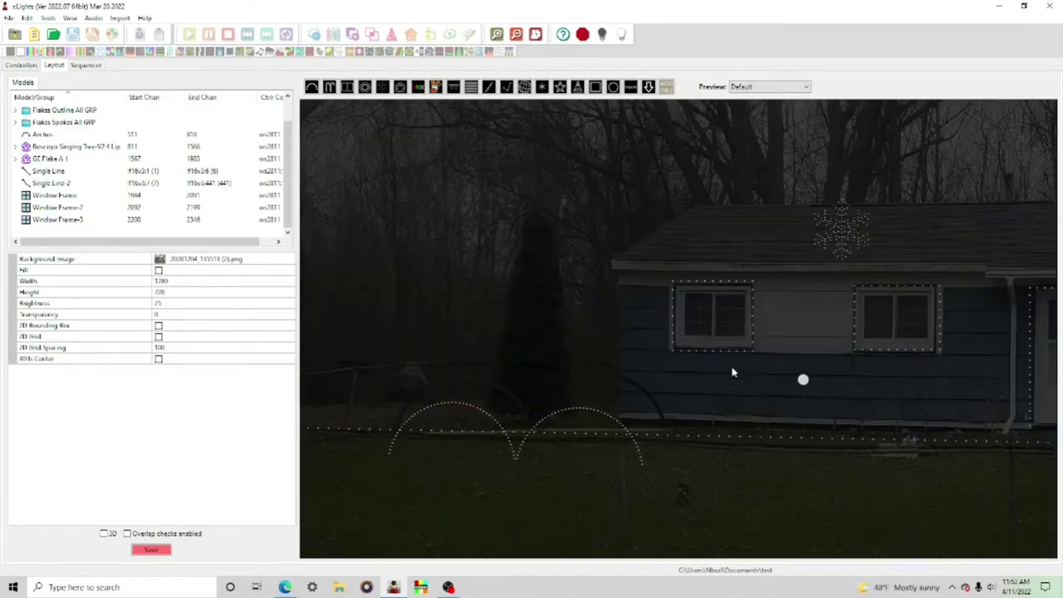
right_click(730, 373)
click(757, 442)
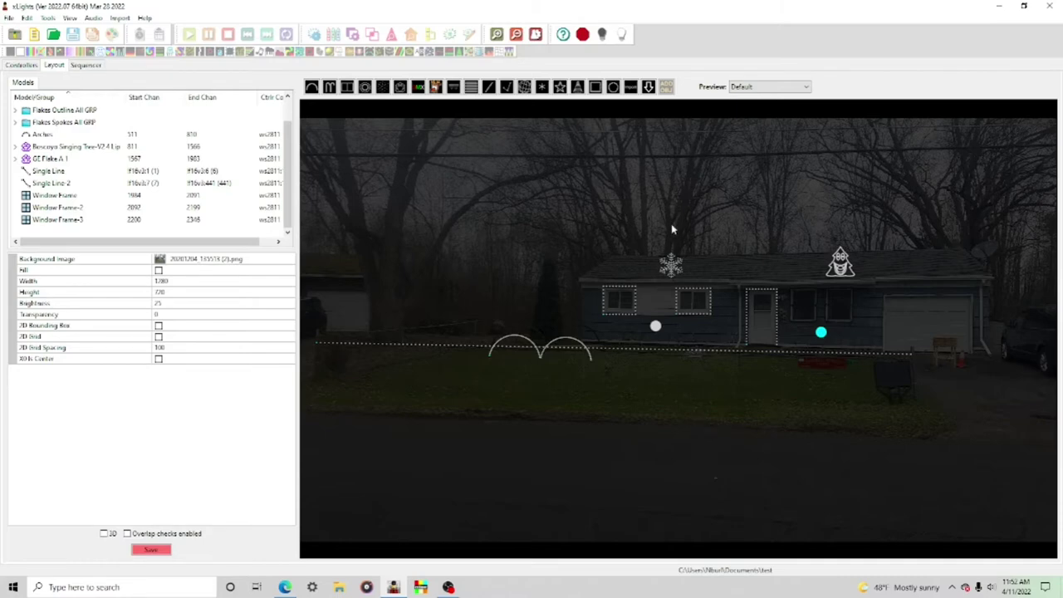
Step: Shift the slightly enlarged 2D layout within the preview and reset the viewpoint
scroll(627, 416, down, 1)
scroll(635, 403, up, 4)
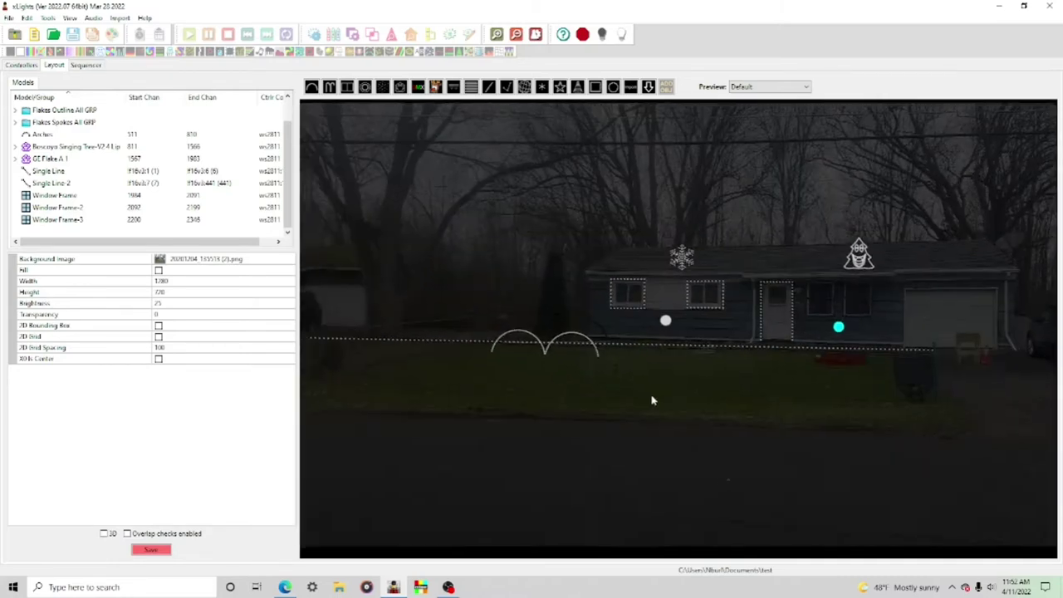
middle_drag(931, 435, 698, 393)
right_drag(698, 394, 701, 373)
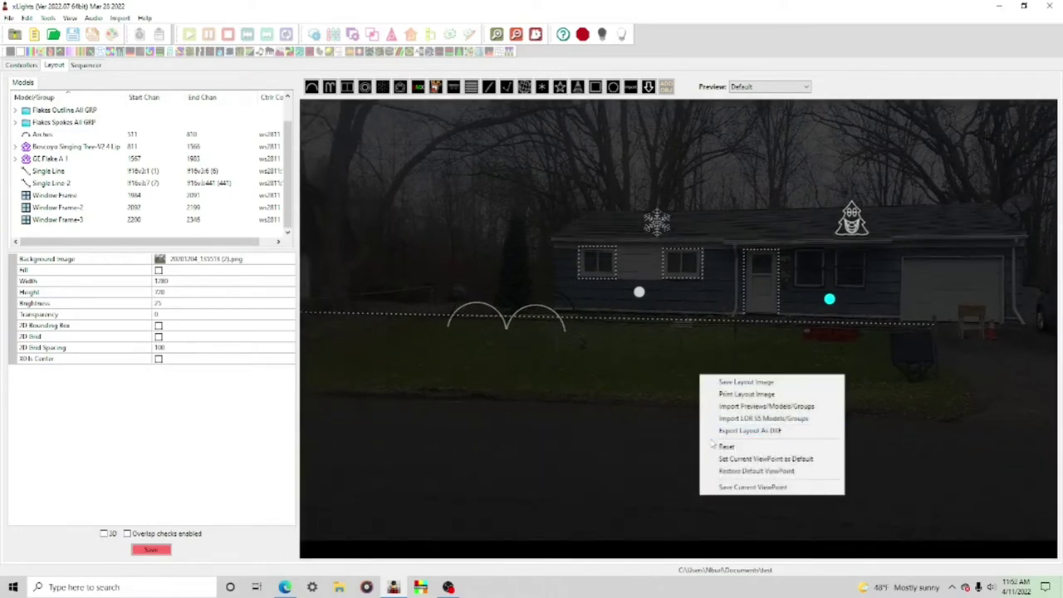
click(710, 446)
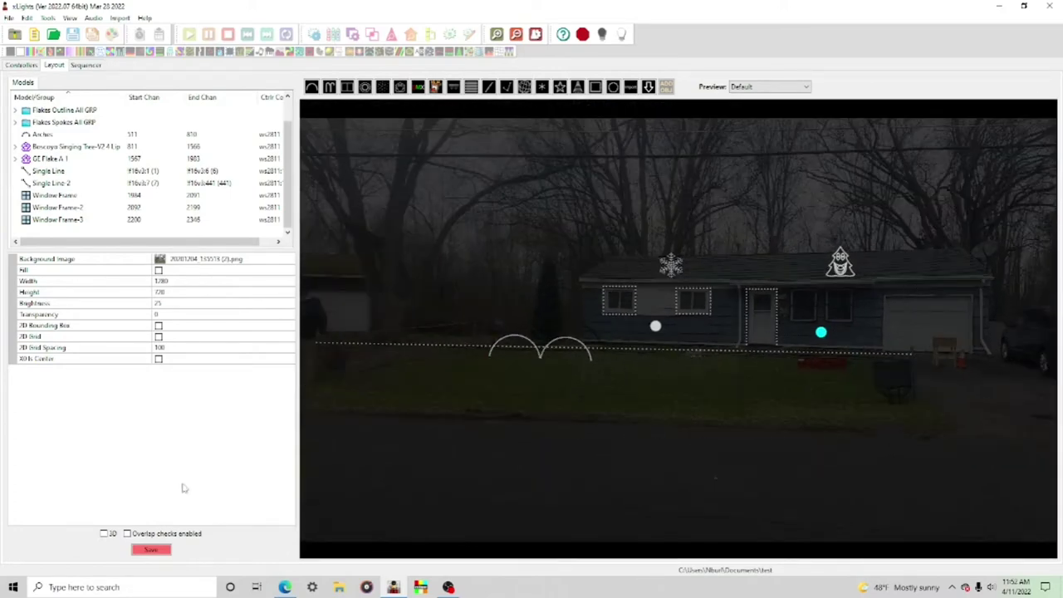
Step: Switch the layout to 3D and view the models and ground grid from different angles and distances
click(104, 534)
drag(584, 426, 577, 449)
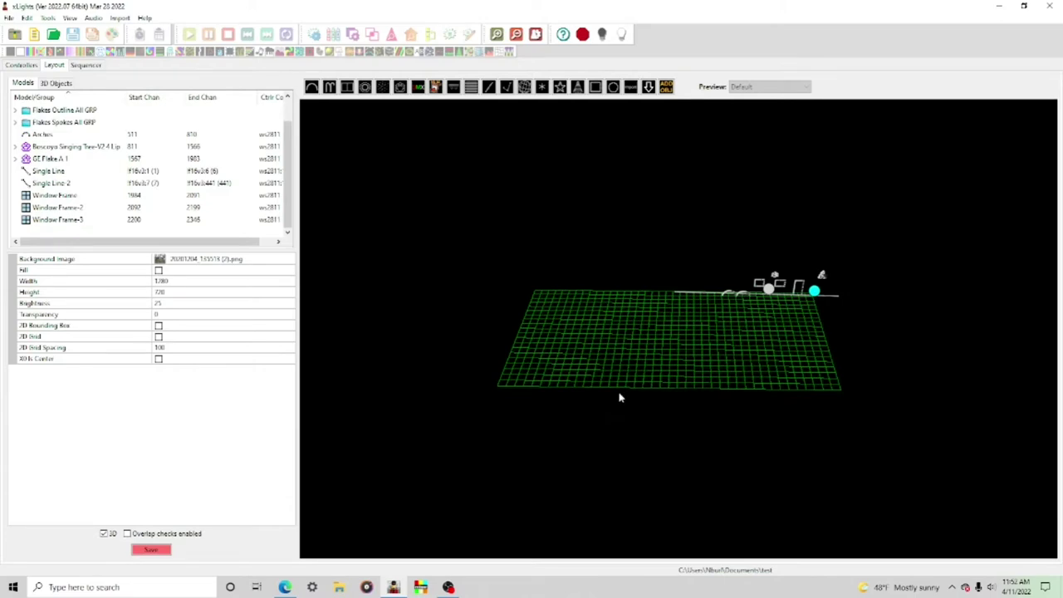
drag(569, 310, 579, 274)
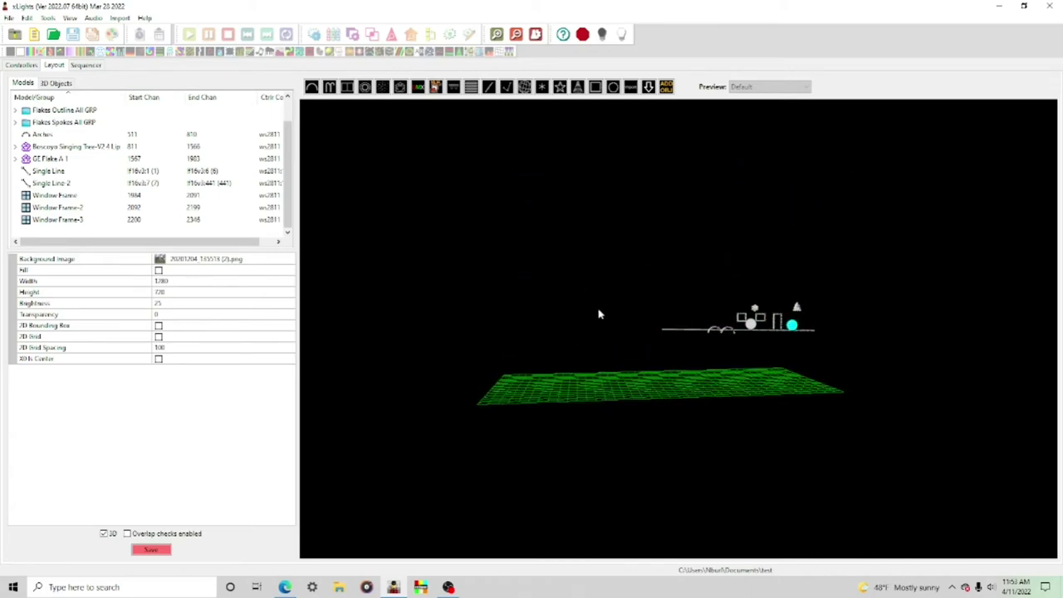
scroll(644, 411, up, 10)
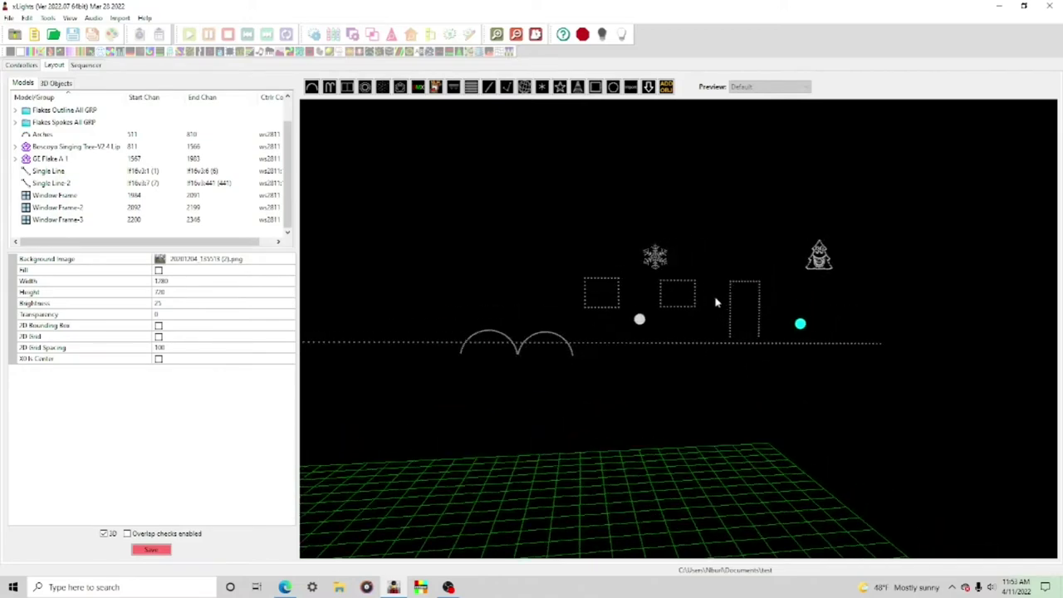
scroll(686, 331, down, 10)
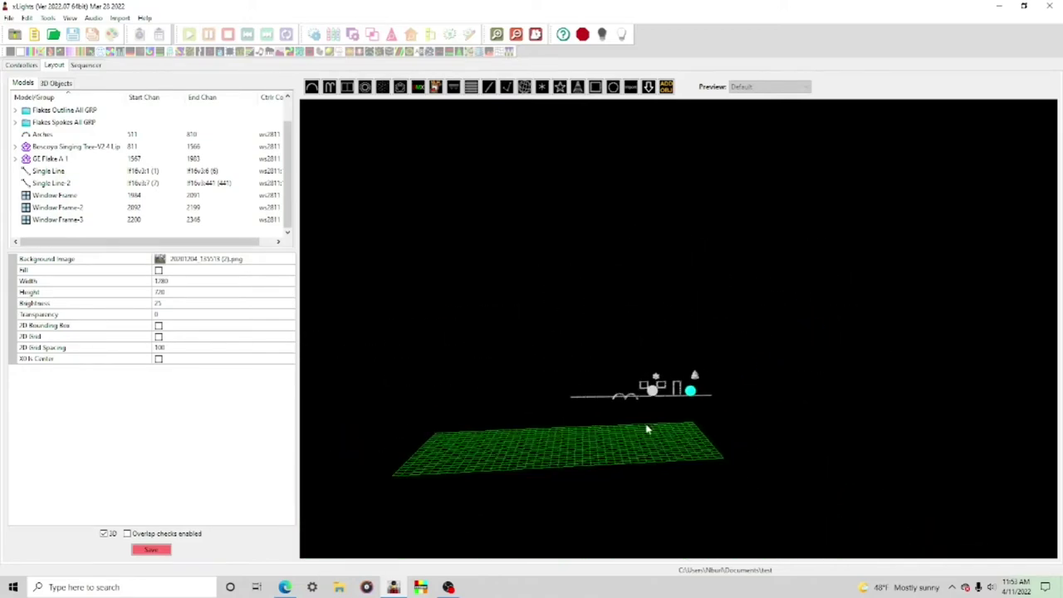
scroll(631, 473, up, 3)
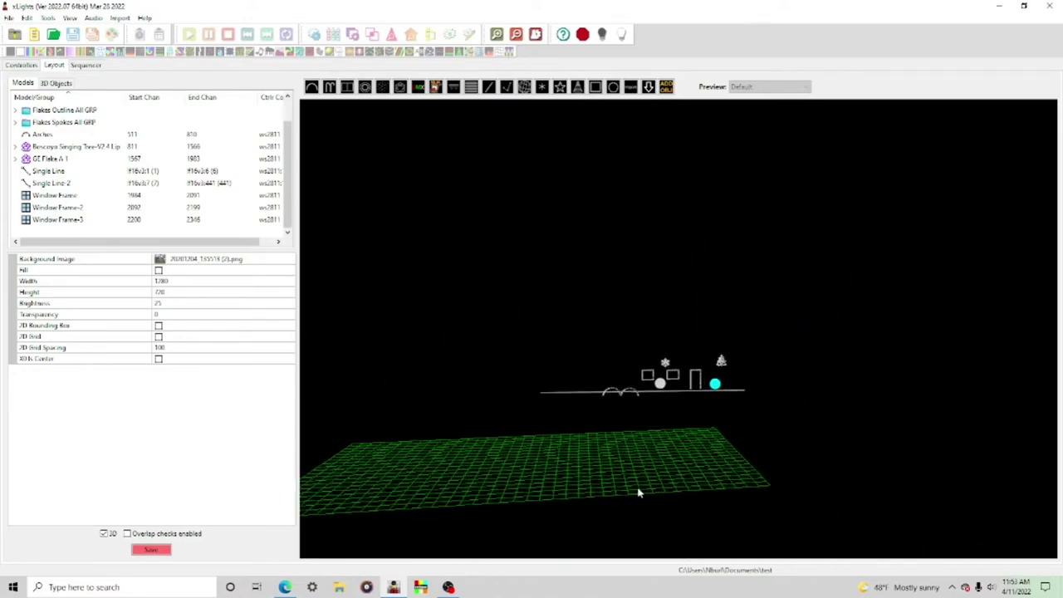
Step: Examine the 3D scene from several sides and show the properties of the Gridlines object
middle_drag(637, 435, 448, 411)
drag(448, 417, 696, 408)
drag(746, 329, 873, 321)
drag(649, 393, 636, 355)
drag(727, 316, 804, 416)
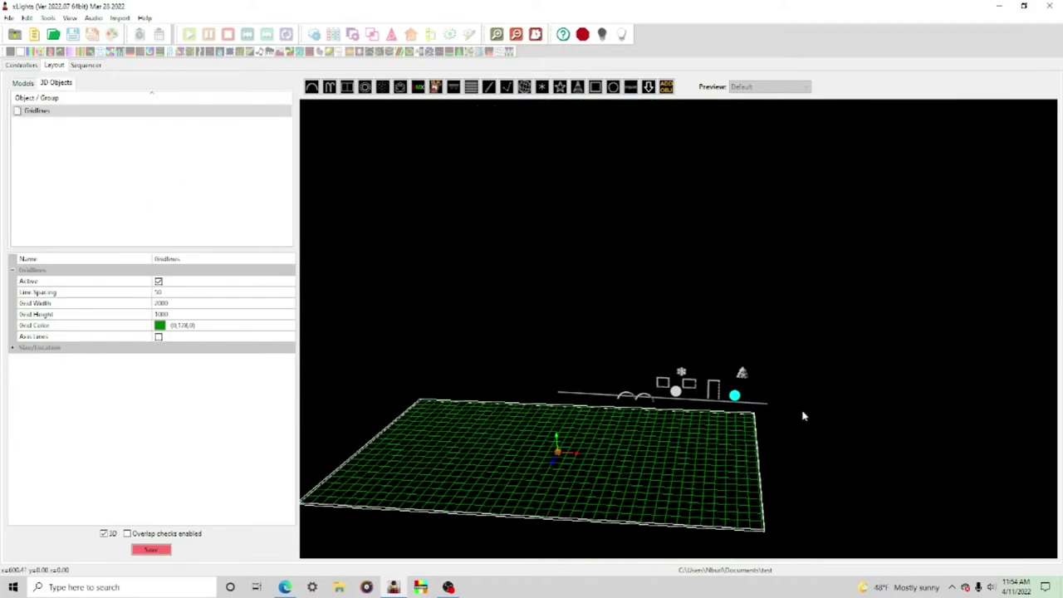
Step: Select the Single Line-2 model and move it forward along the Z axis to about 255
click(23, 83)
drag(778, 356, 582, 467)
scroll(645, 450, up, 5)
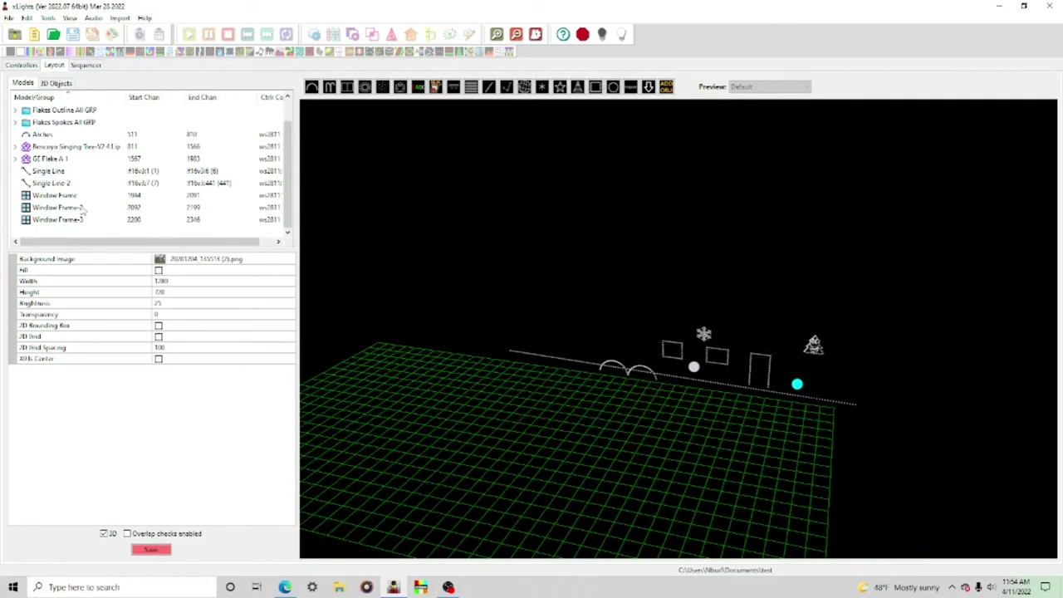
scroll(73, 200, up, 1)
click(49, 196)
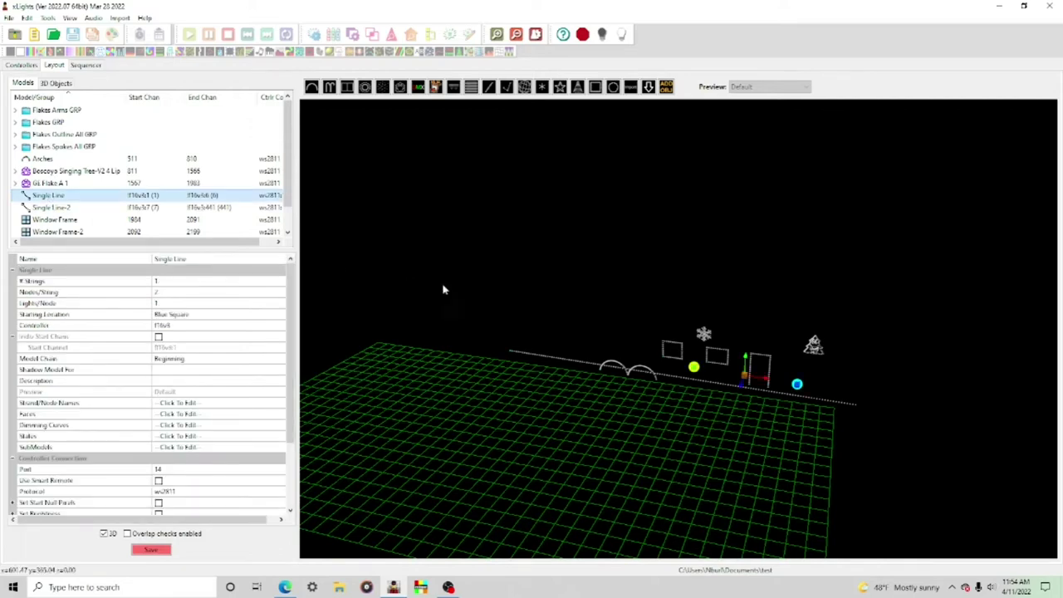
click(119, 208)
drag(593, 356, 631, 343)
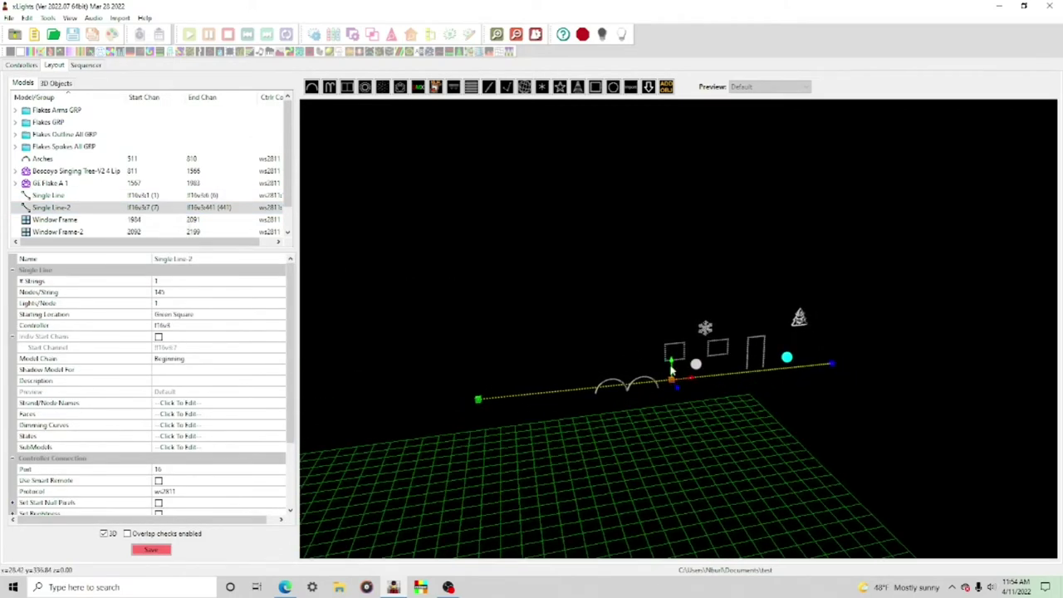
drag(677, 404, 635, 354)
drag(588, 413, 592, 325)
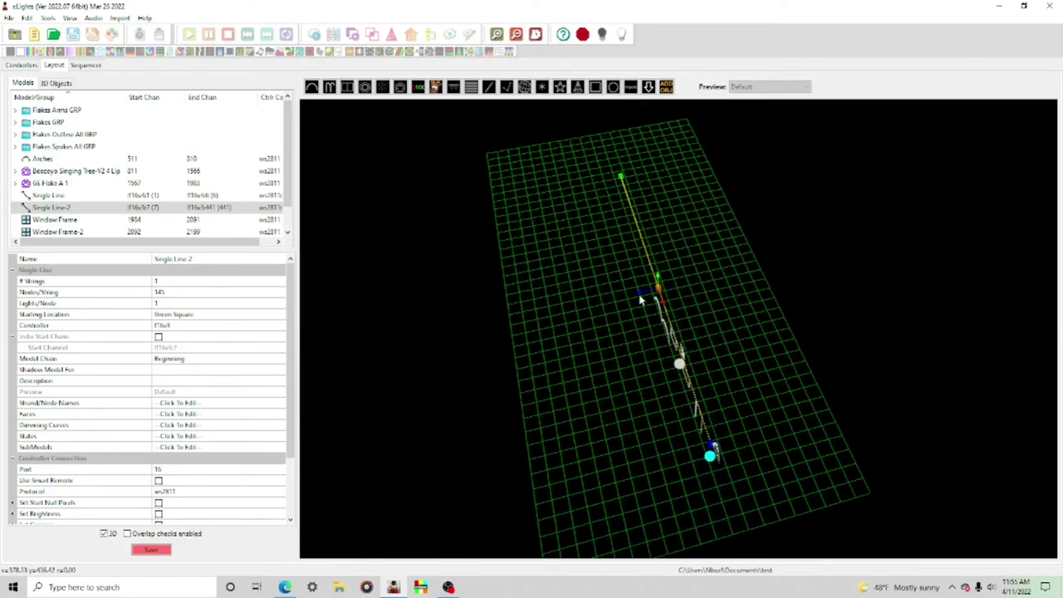
mouse_move(640, 297)
mouse_down()
mouse_move(534, 304)
mouse_move(694, 299)
mouse_move(541, 301)
mouse_move(624, 300)
mouse_up()
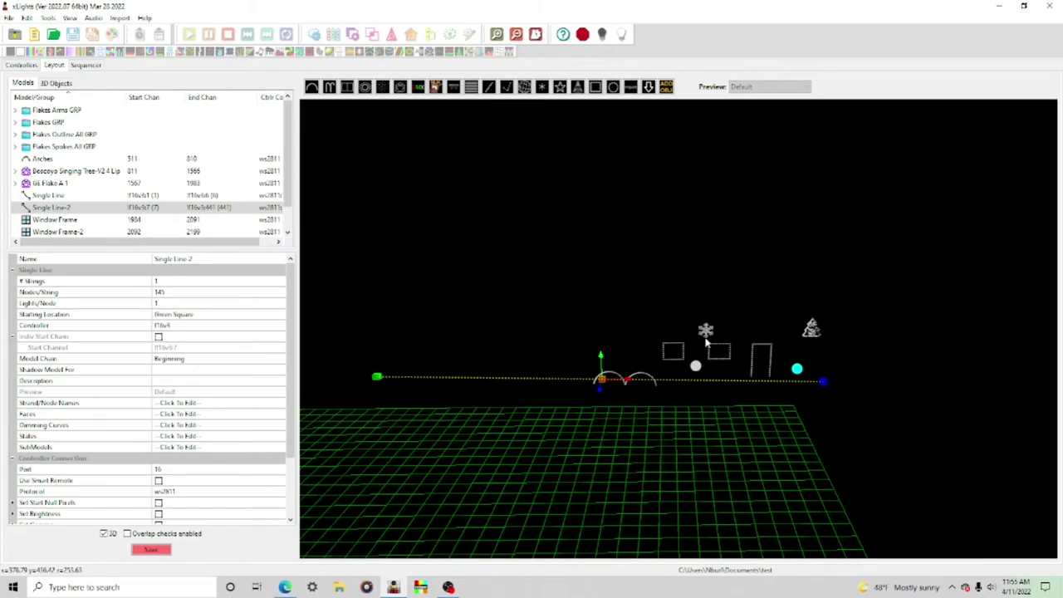
Step: Lower Single Line-2 along the Y axis to about 201 and activate its rotation handles
drag(632, 386, 686, 460)
click(702, 430)
mouse_move(711, 440)
mouse_down()
mouse_move(667, 456)
mouse_move(636, 429)
mouse_move(708, 438)
mouse_move(726, 464)
mouse_move(709, 484)
mouse_move(676, 486)
mouse_move(656, 454)
mouse_move(719, 486)
mouse_move(728, 446)
mouse_move(693, 432)
mouse_up()
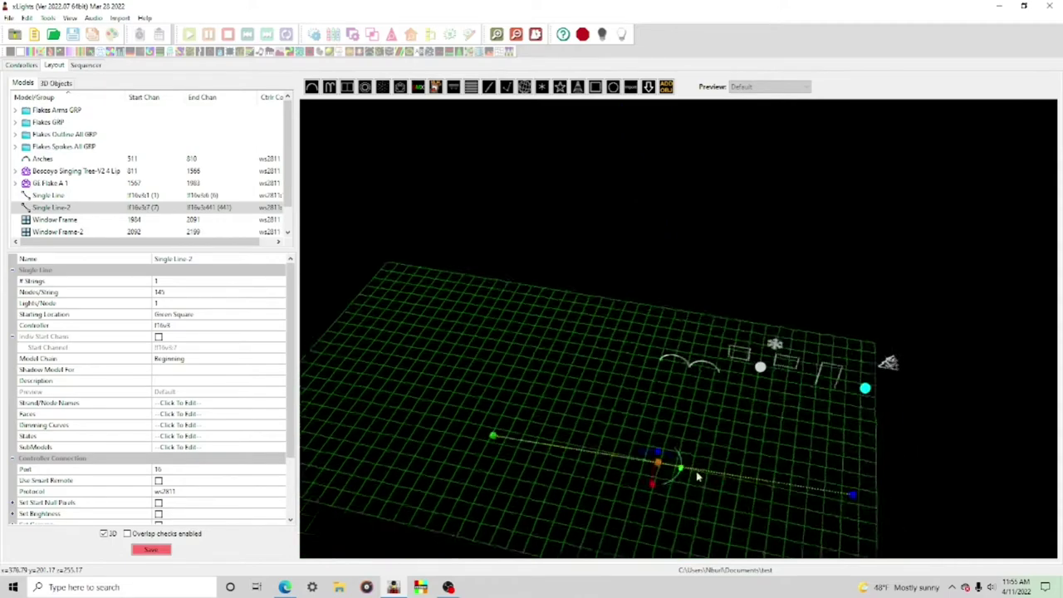
Step: Rotate Single Line-2 about its centre, bring it back to nearly level, and shift it along the X axis
drag(696, 473, 748, 396)
drag(679, 407, 700, 395)
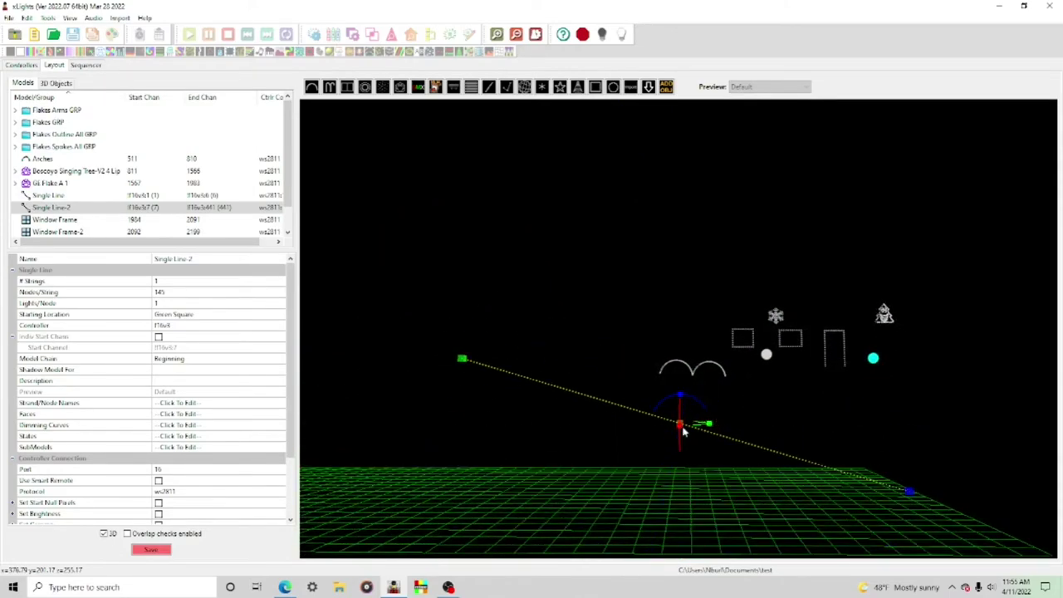
drag(682, 430, 672, 401)
drag(638, 451, 618, 480)
click(736, 425)
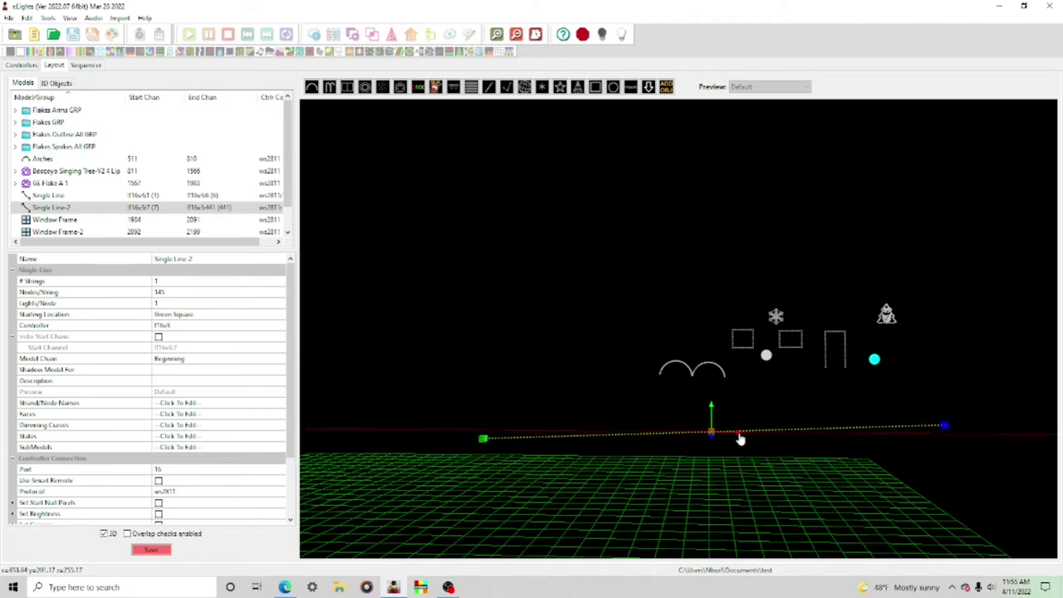
Step: Move the start point of Single Line-2 to about Y 224 and X -307
click(448, 440)
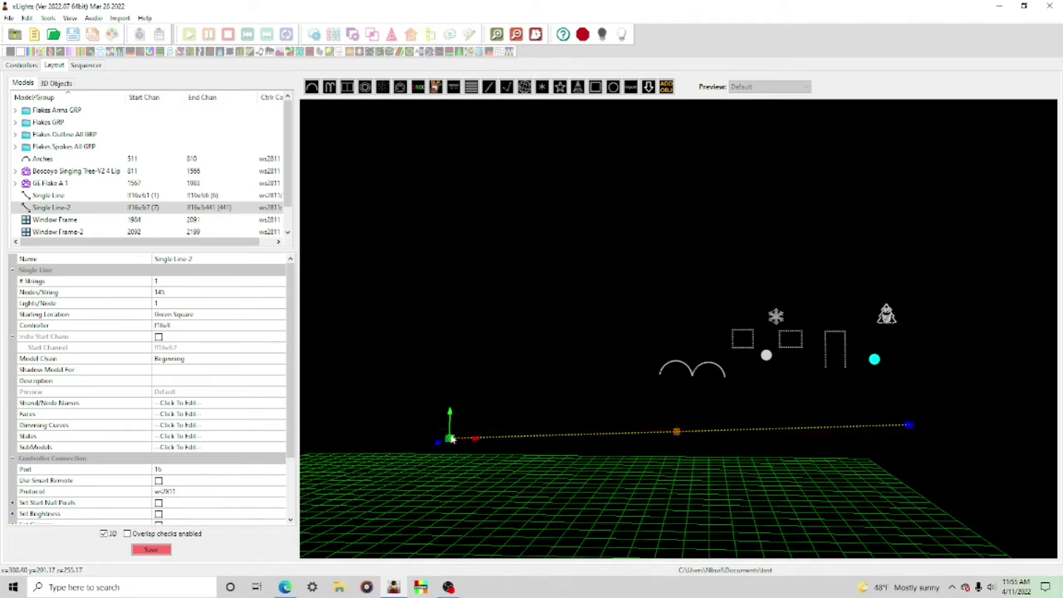
click(910, 424)
click(449, 440)
drag(455, 419, 400, 401)
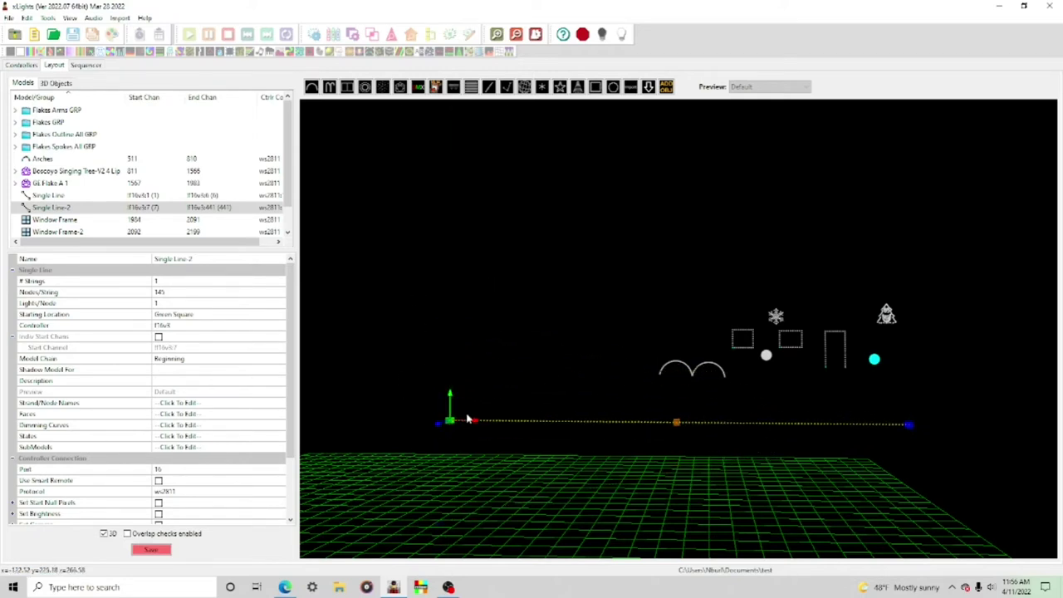
drag(476, 425, 409, 457)
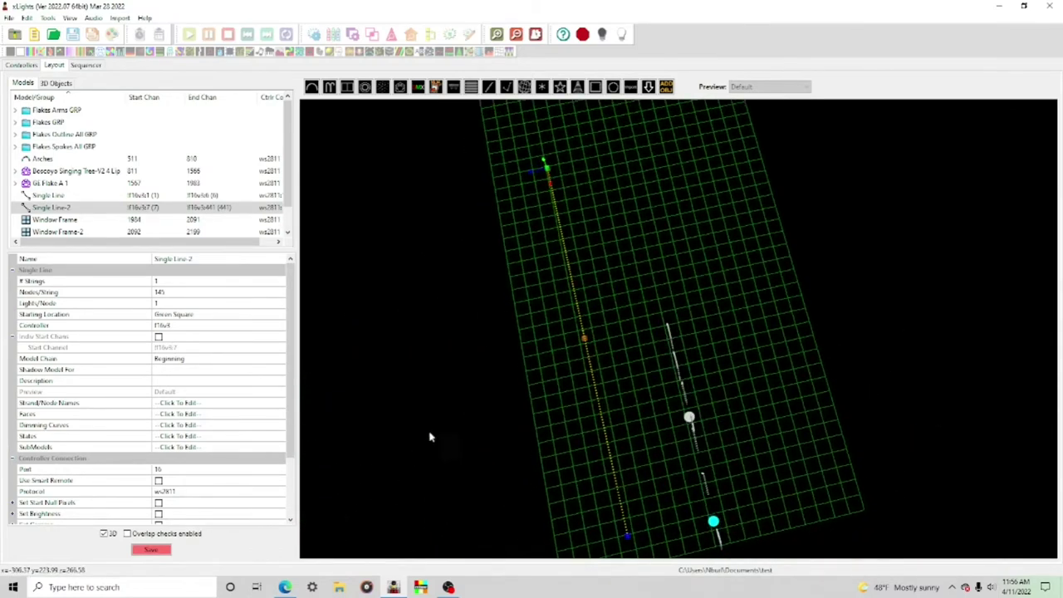
Step: Move the start point of Single Line-2 along the Z axis to about 291 and try its rotation handles
drag(510, 353, 513, 342)
mouse_move(515, 206)
mouse_down()
mouse_move(389, 227)
mouse_move(530, 208)
mouse_move(511, 213)
mouse_up()
drag(463, 315, 569, 228)
drag(536, 305, 413, 499)
click(416, 455)
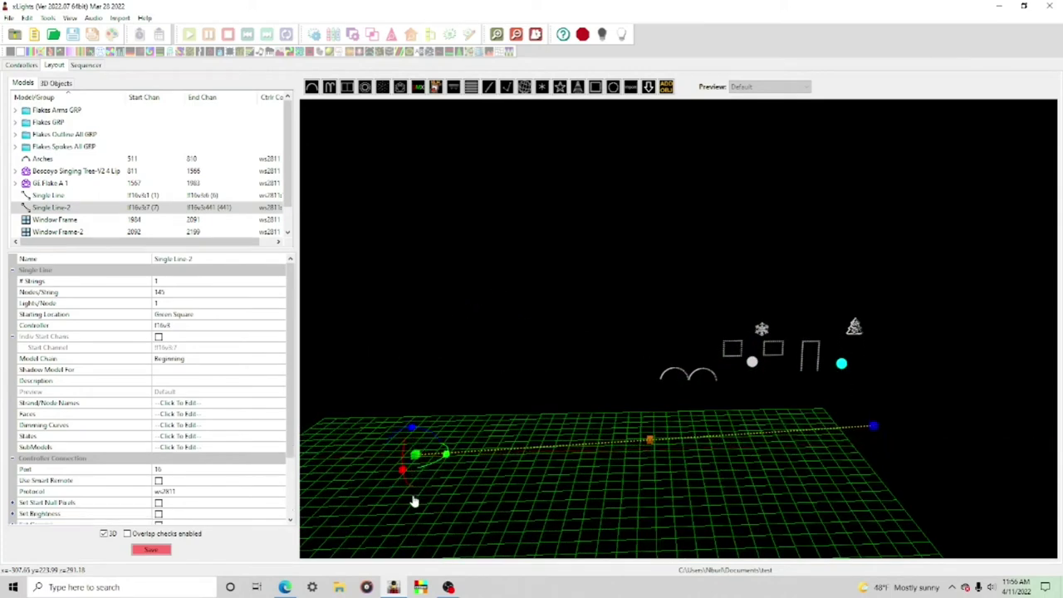
drag(447, 454, 494, 529)
Step: Select the GE Flake A 1 snowflake and move it to about X 669, Y 550 and Z 19
scroll(514, 475, down, 1)
drag(515, 477, 482, 498)
mouse_move(430, 434)
mouse_down()
mouse_move(468, 432)
mouse_move(434, 416)
mouse_up()
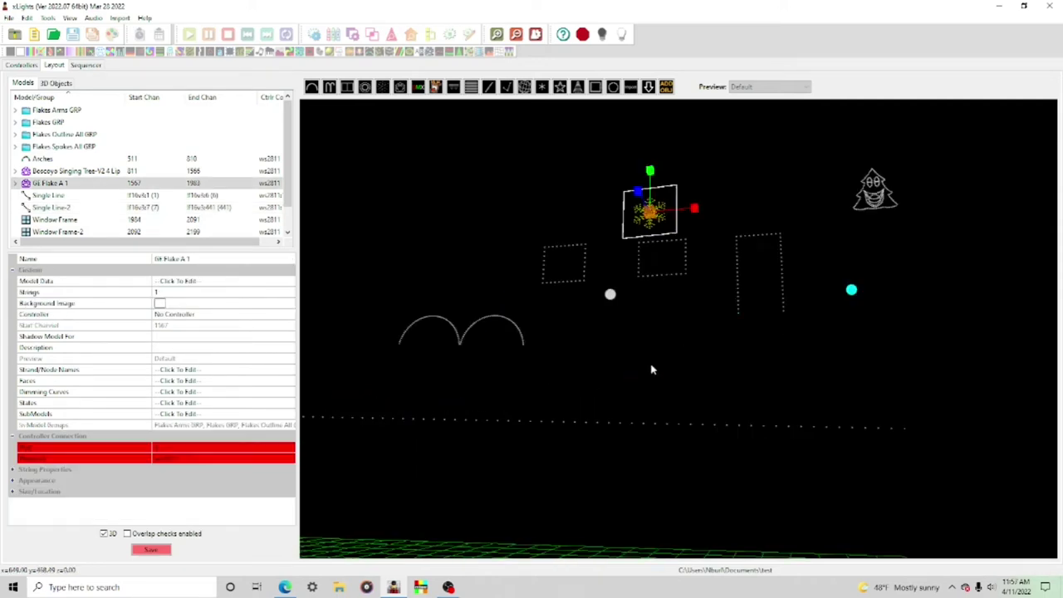
drag(652, 368, 633, 408)
click(597, 319)
click(595, 319)
click(596, 319)
click(595, 320)
drag(509, 397, 488, 294)
drag(518, 256, 689, 310)
drag(642, 223, 657, 246)
drag(611, 267, 639, 285)
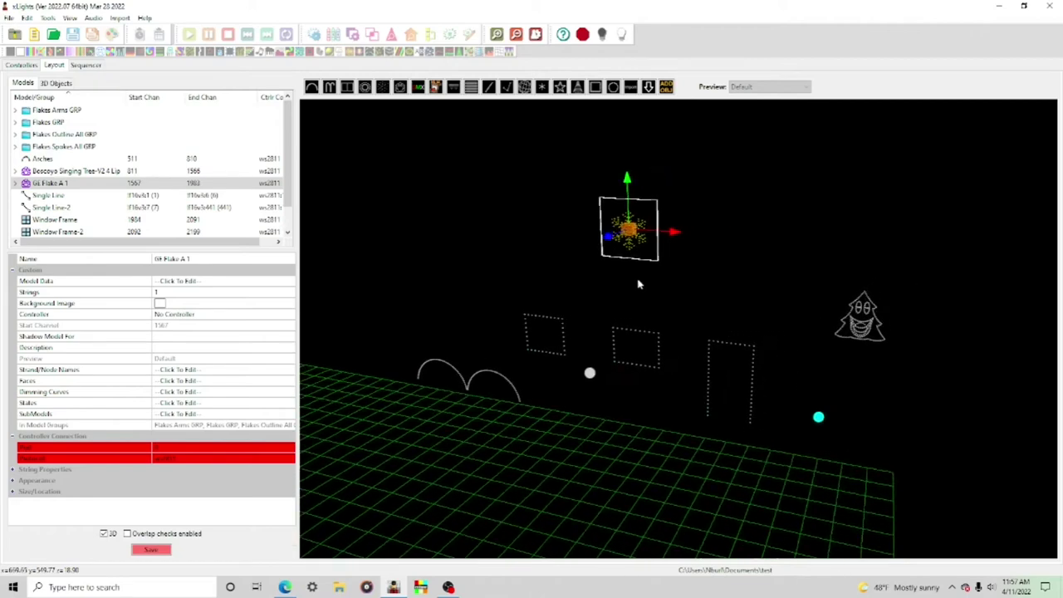
Step: Reselect the GE Flake A 1 snowflake, activate its scaling handles and resize it to a smaller size
click(624, 230)
click(631, 236)
mouse_move(628, 281)
mouse_down()
mouse_move(626, 306)
mouse_move(651, 351)
mouse_move(673, 338)
mouse_move(639, 317)
mouse_move(615, 268)
mouse_up()
click(613, 330)
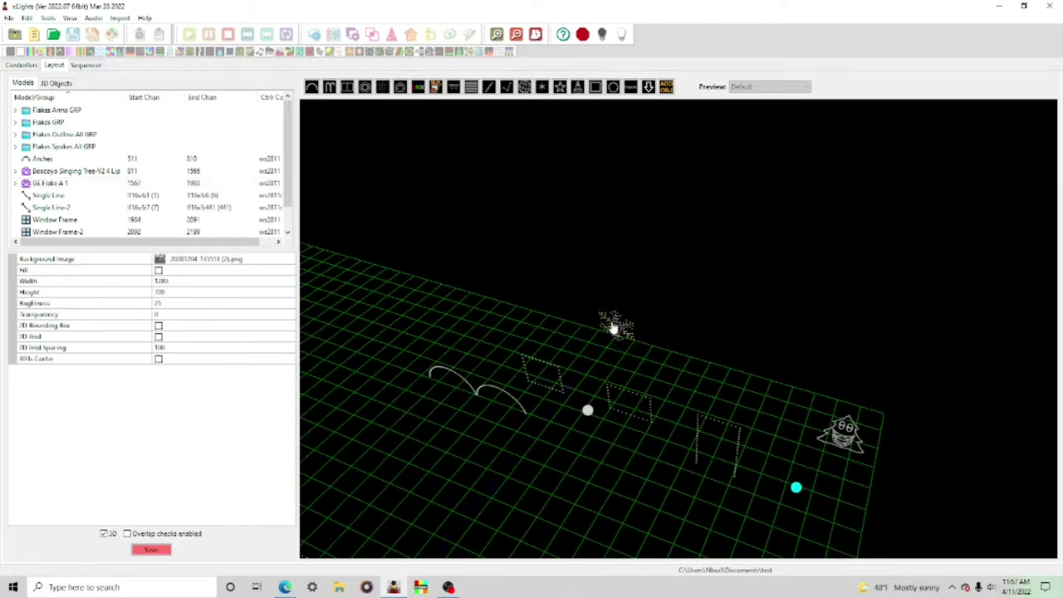
click(97, 185)
click(618, 329)
middle_drag(651, 378, 706, 270)
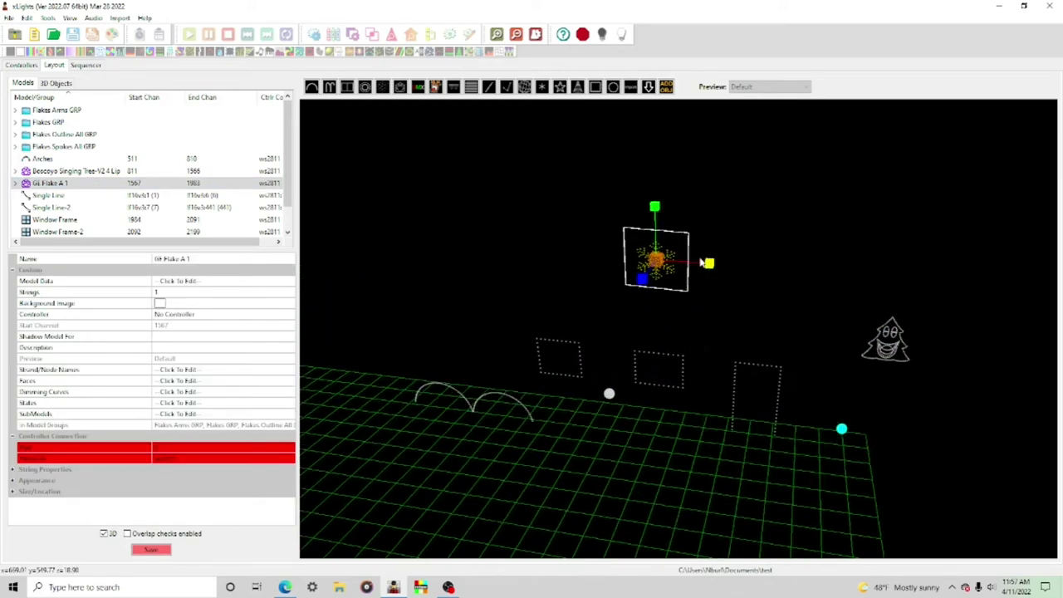
drag(768, 273, 818, 276)
drag(652, 216, 657, 184)
drag(708, 234, 590, 228)
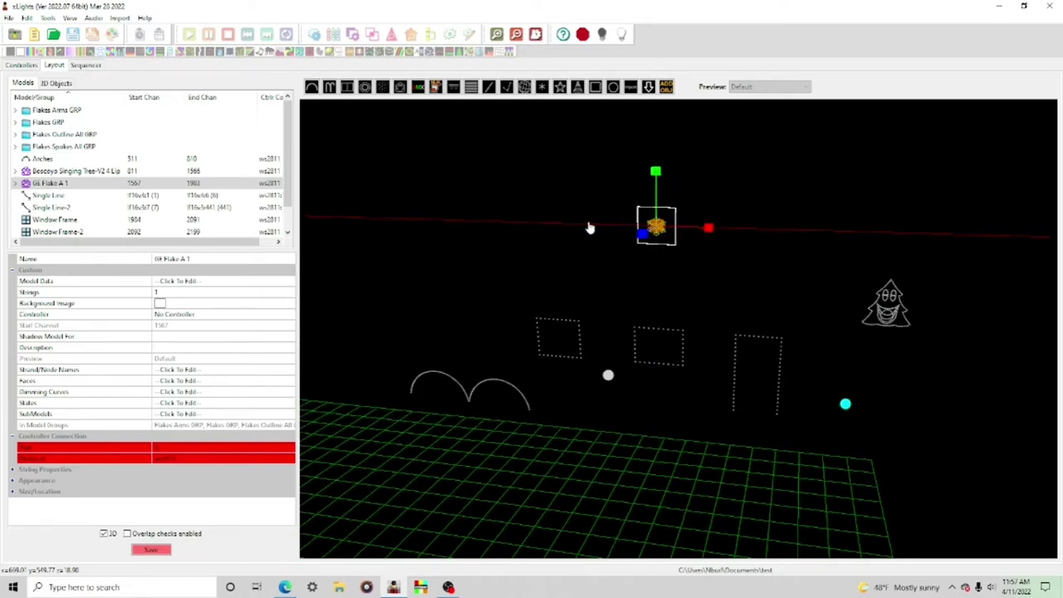
Step: Rescale the GE Flake A 1 snowflake along its vertical axis and check it from several angles
drag(655, 172, 664, 125)
middle_drag(717, 190, 601, 351)
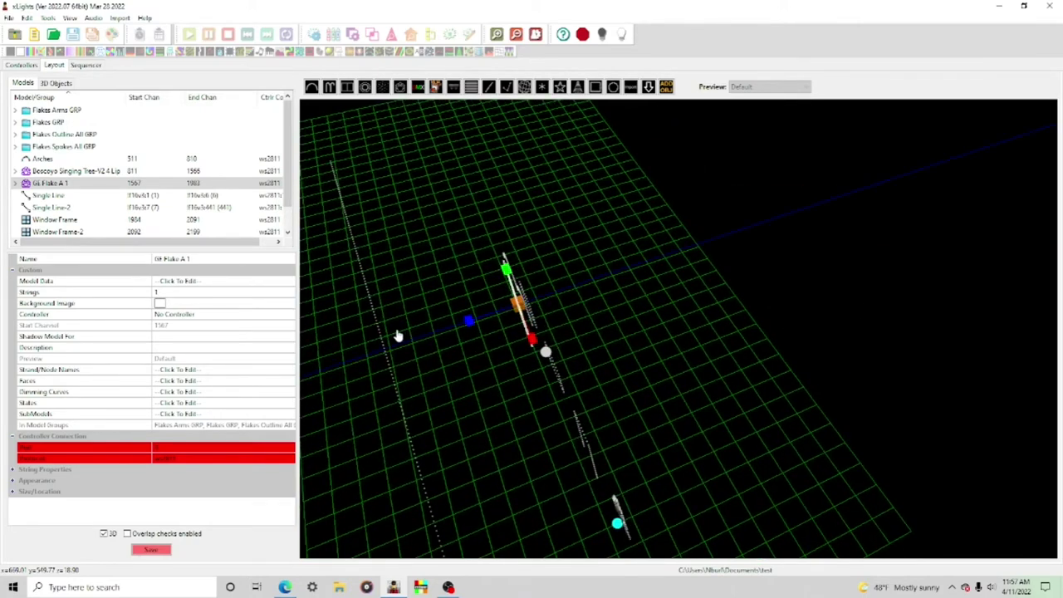
middle_drag(353, 404, 601, 312)
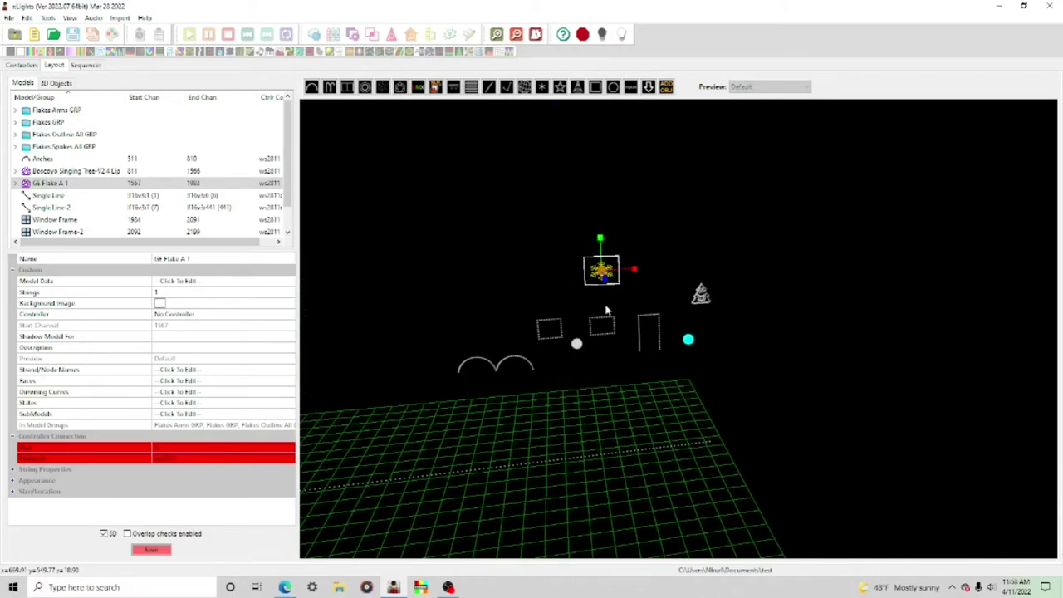
scroll(702, 322, up, 3)
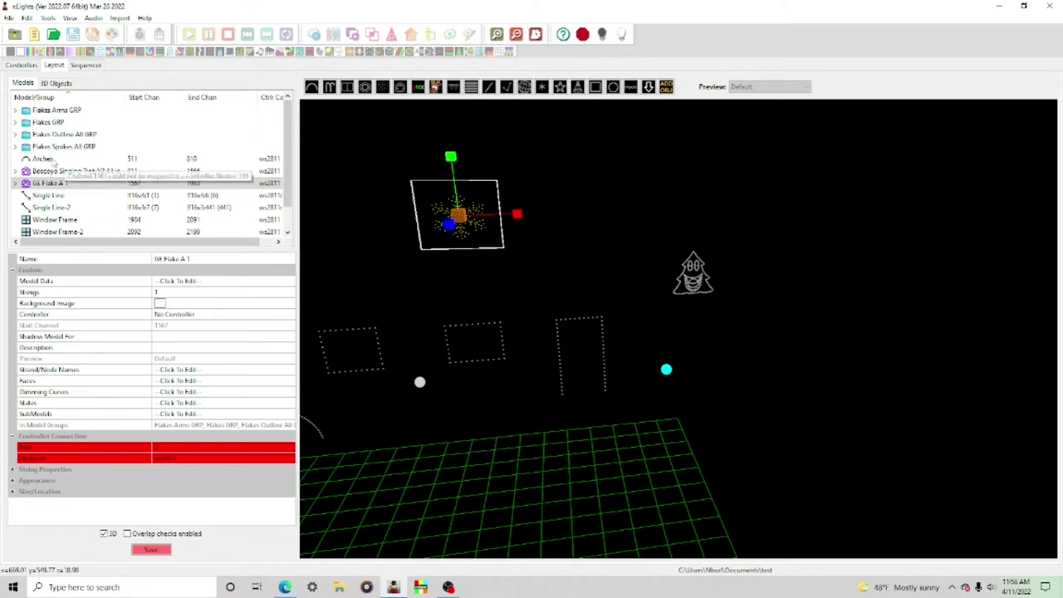
Step: Select the Window Frame model and examine its position among the other models from different angles and distances in 3D
scroll(100, 143, down, 1)
click(54, 195)
mouse_move(405, 348)
mouse_down()
mouse_move(387, 349)
mouse_move(455, 372)
mouse_move(423, 358)
mouse_up()
click(336, 352)
drag(639, 248, 557, 313)
scroll(514, 344, down, 5)
drag(514, 344, 622, 361)
mouse_move(623, 361)
middle_down()
mouse_move(681, 373)
mouse_move(613, 354)
middle_up()
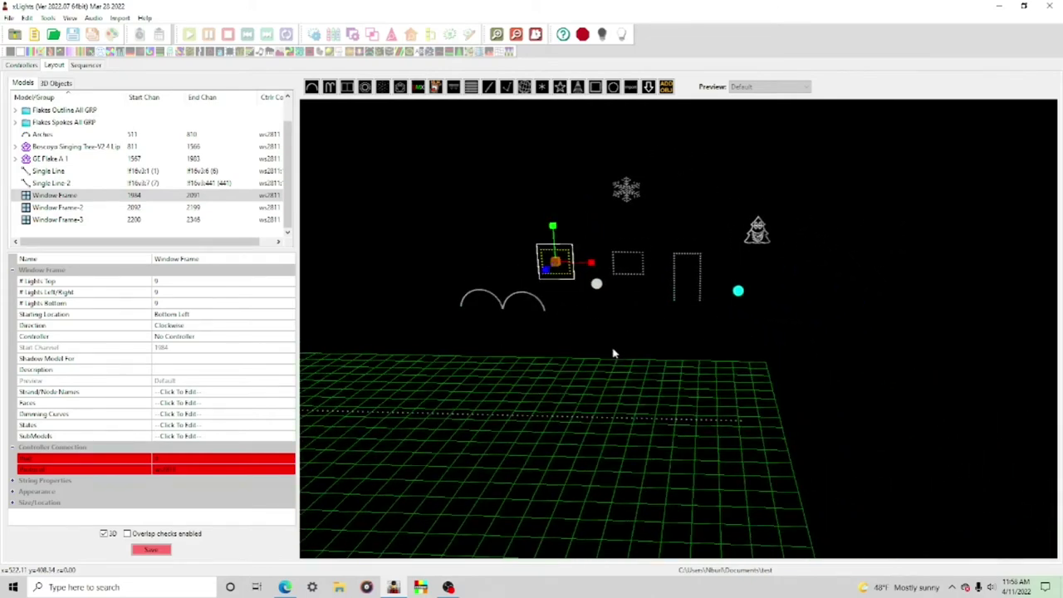
scroll(567, 360, down, 2)
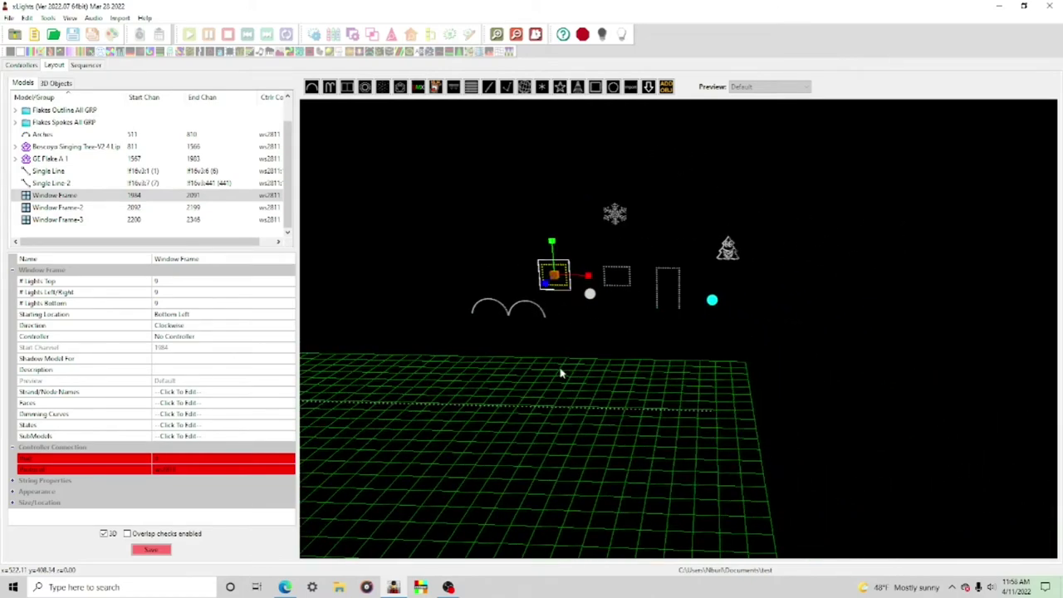
middle_drag(560, 369, 692, 380)
Step: Invoke Save Current ViewPoint for the present 3D view and close its prompt
right_click(693, 380)
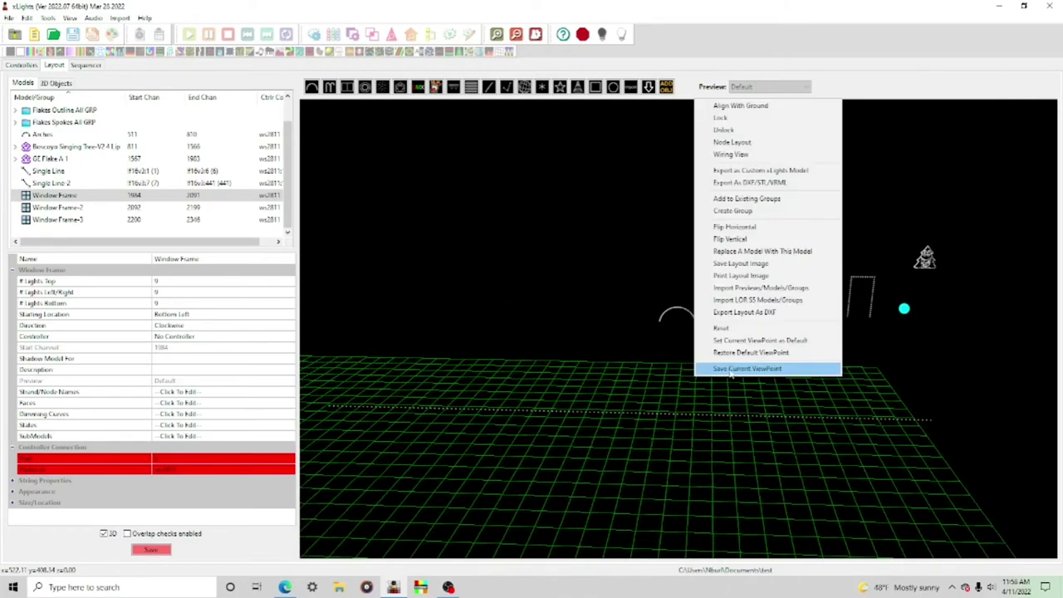
click(704, 370)
click(594, 314)
mouse_move(558, 360)
middle_down()
mouse_move(612, 366)
mouse_move(560, 374)
mouse_move(628, 396)
mouse_move(655, 372)
mouse_move(550, 384)
mouse_move(561, 363)
middle_up()
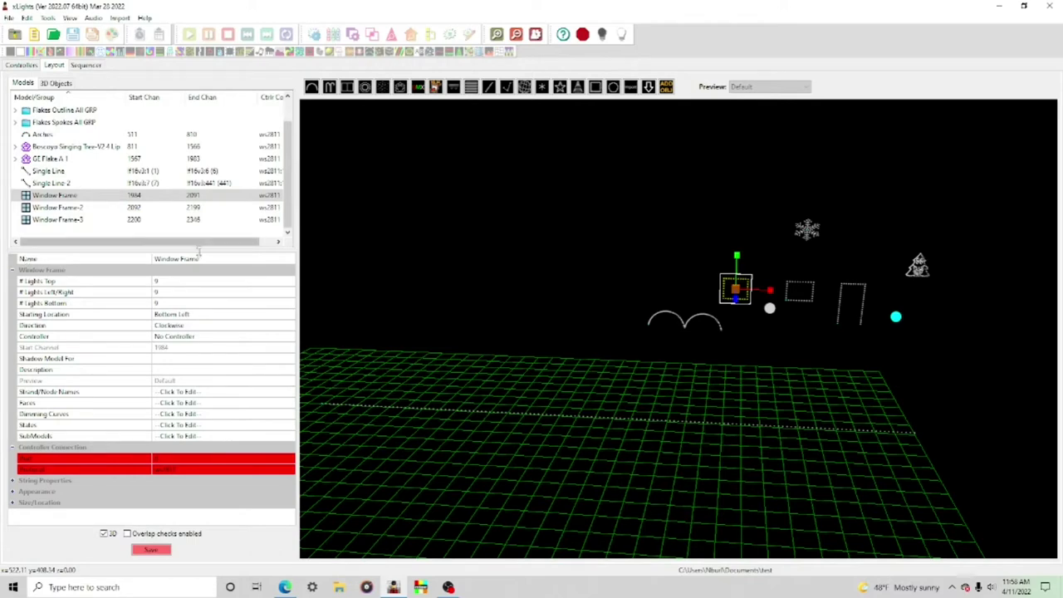
Step: Show the list of 3D objects and add a new Image object to the layout
click(56, 83)
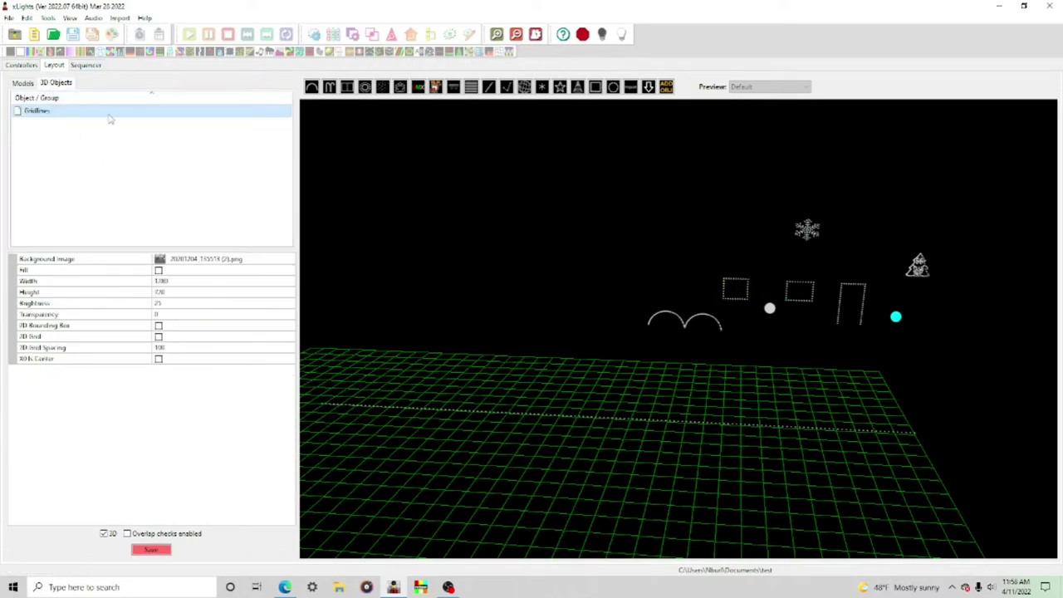
drag(395, 333, 422, 326)
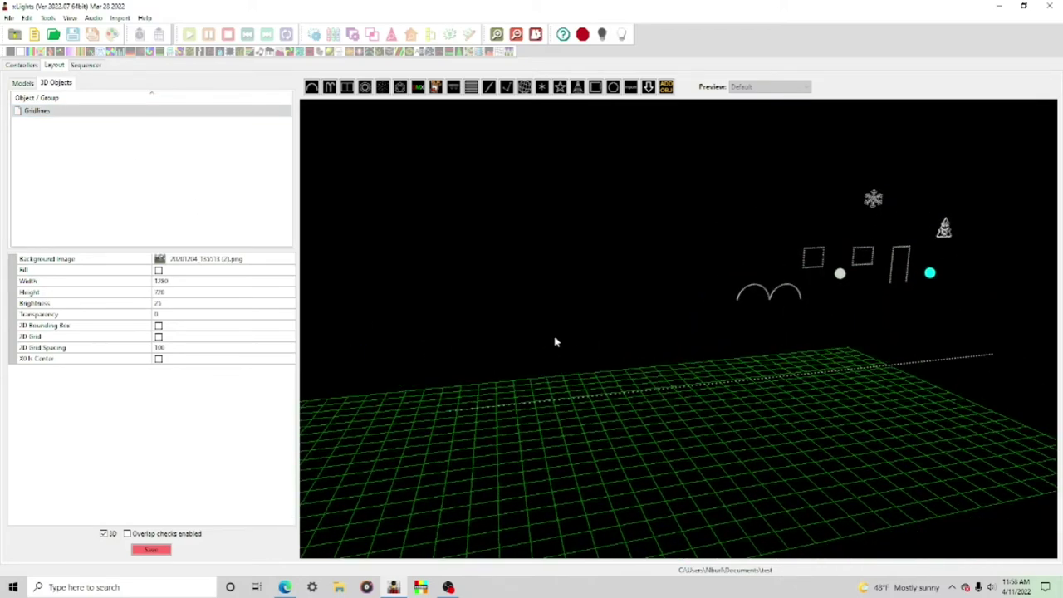
click(665, 87)
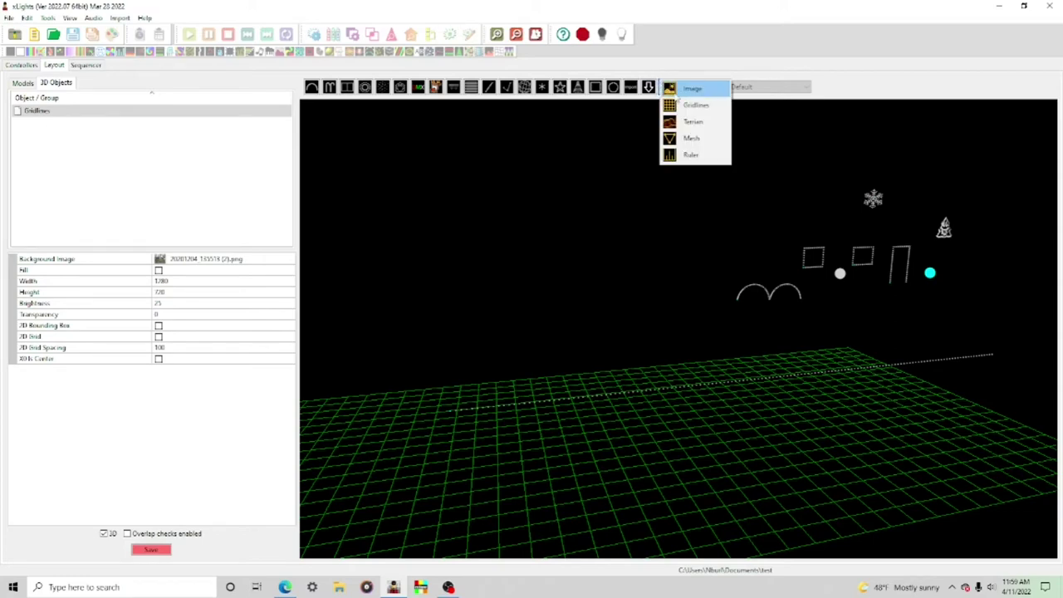
click(679, 91)
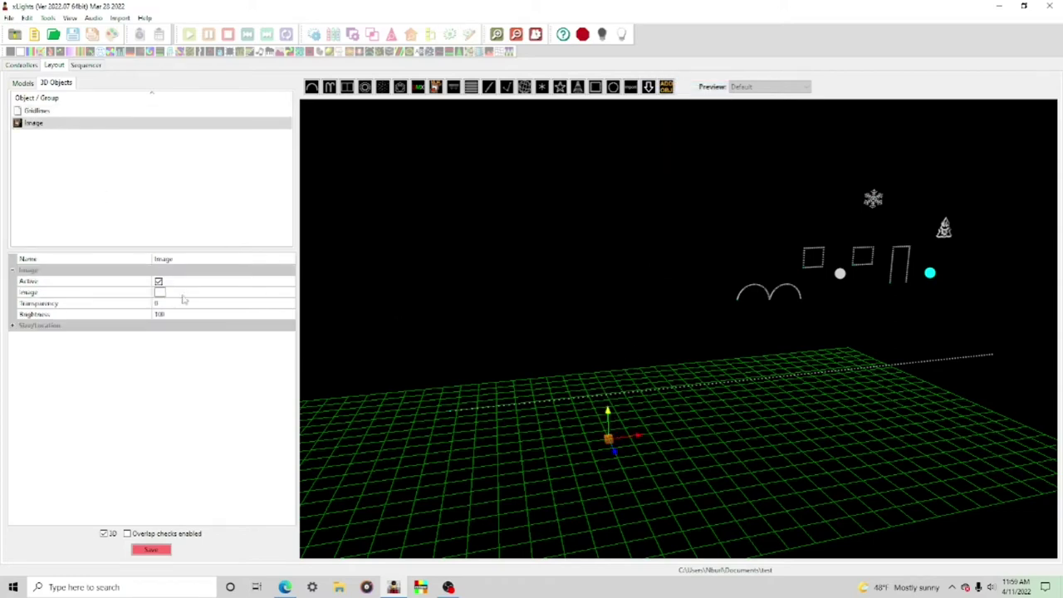
Step: Assign the house photo PNG as the picture of the new Image object
click(183, 292)
click(289, 292)
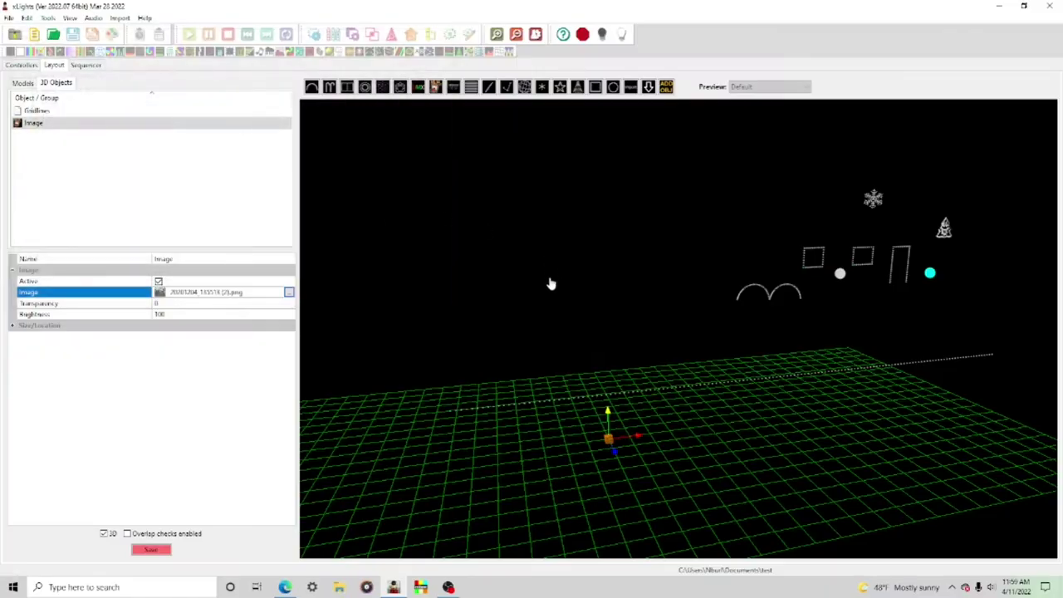
scroll(631, 453, down, 8)
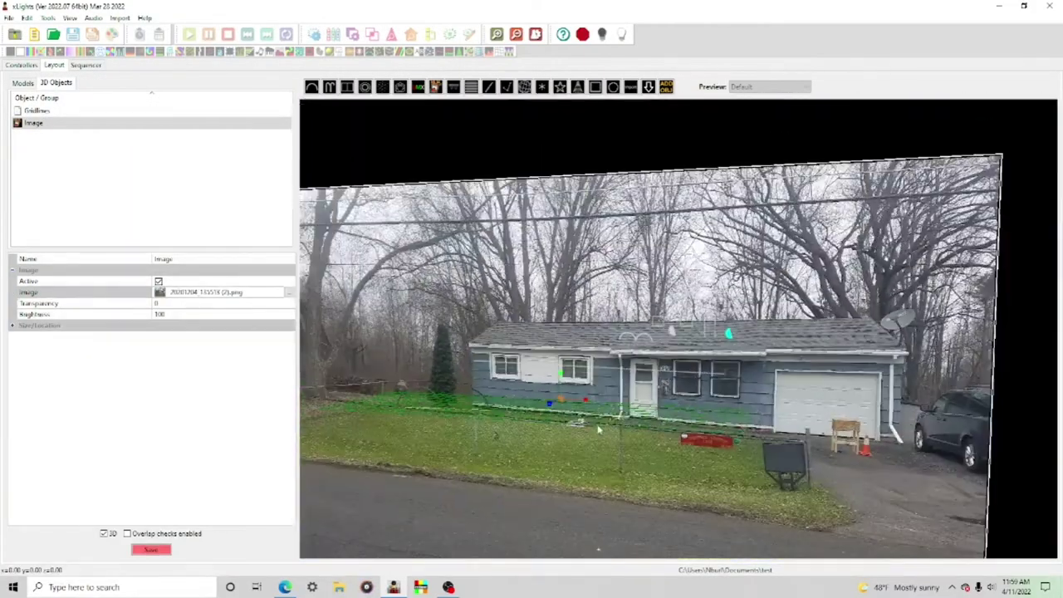
Step: Set both ScaleY and ScaleX of the Image object to 0.3
drag(598, 429, 610, 432)
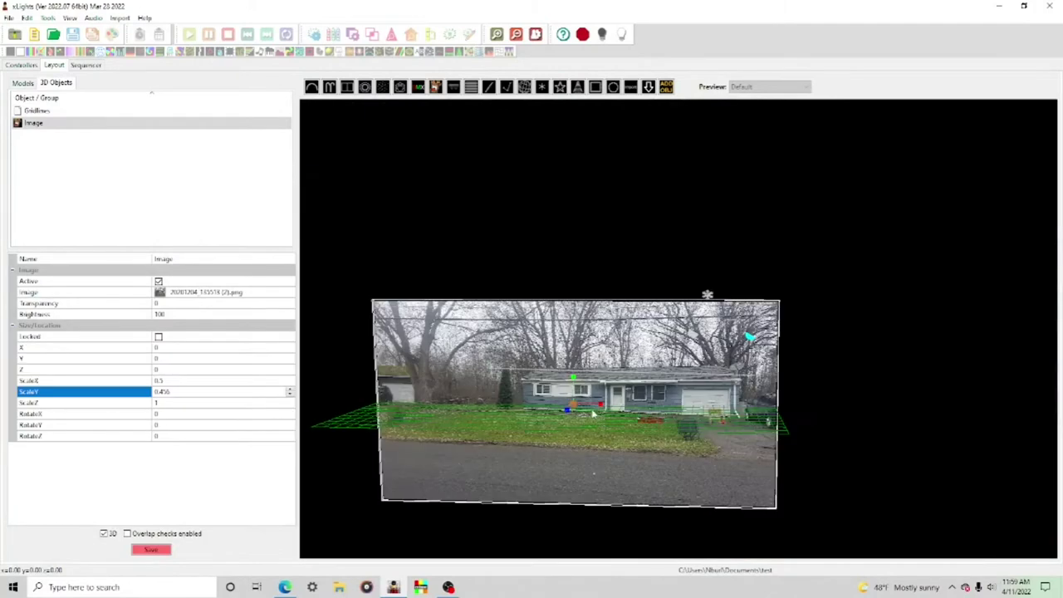
click(574, 379)
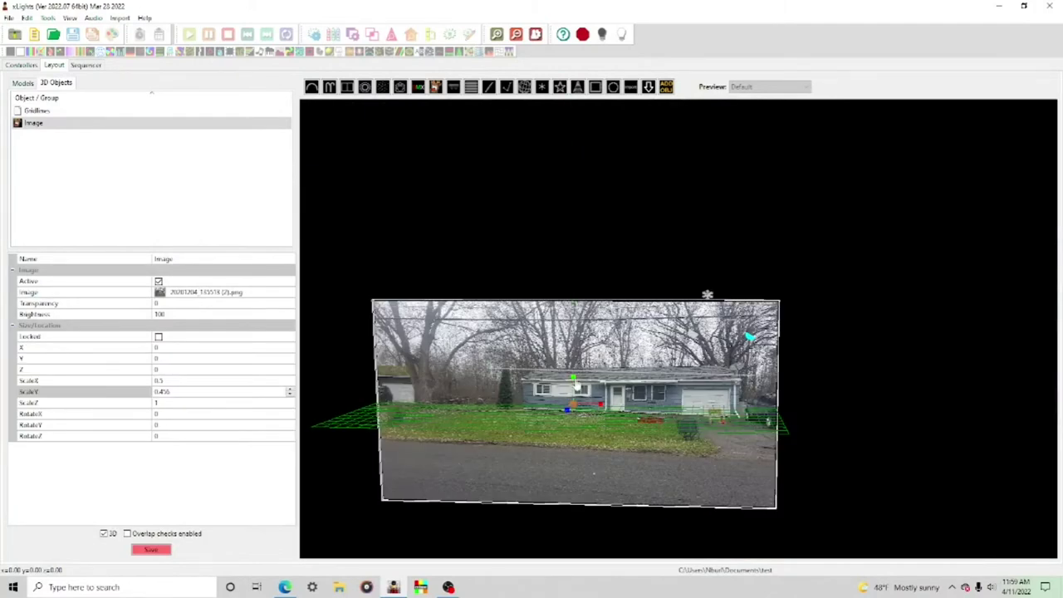
click(185, 389)
double_click(175, 389)
text(0)
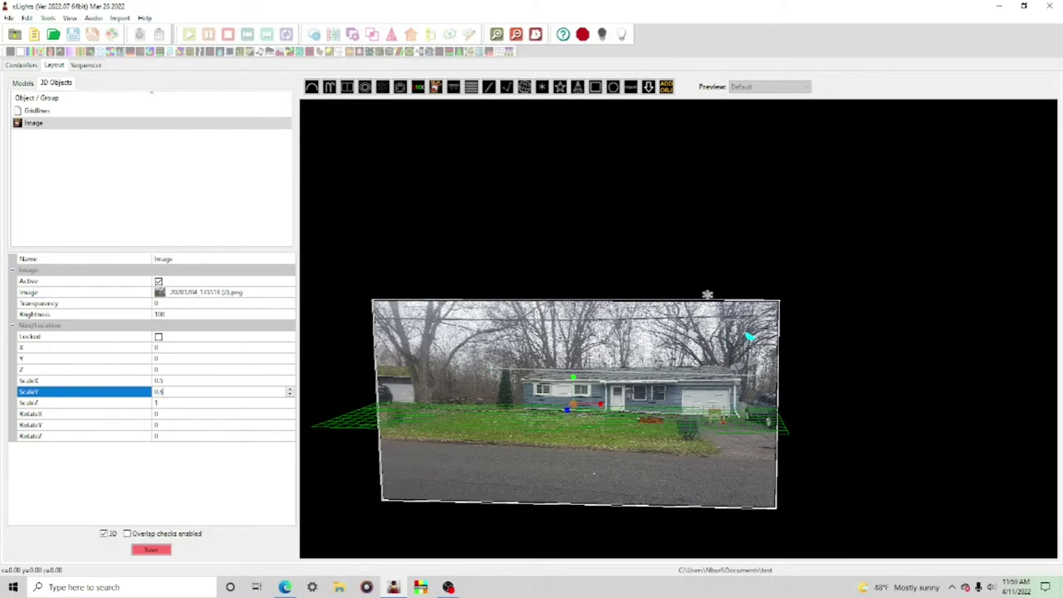
text(.3)
key(Return)
double_click(185, 380)
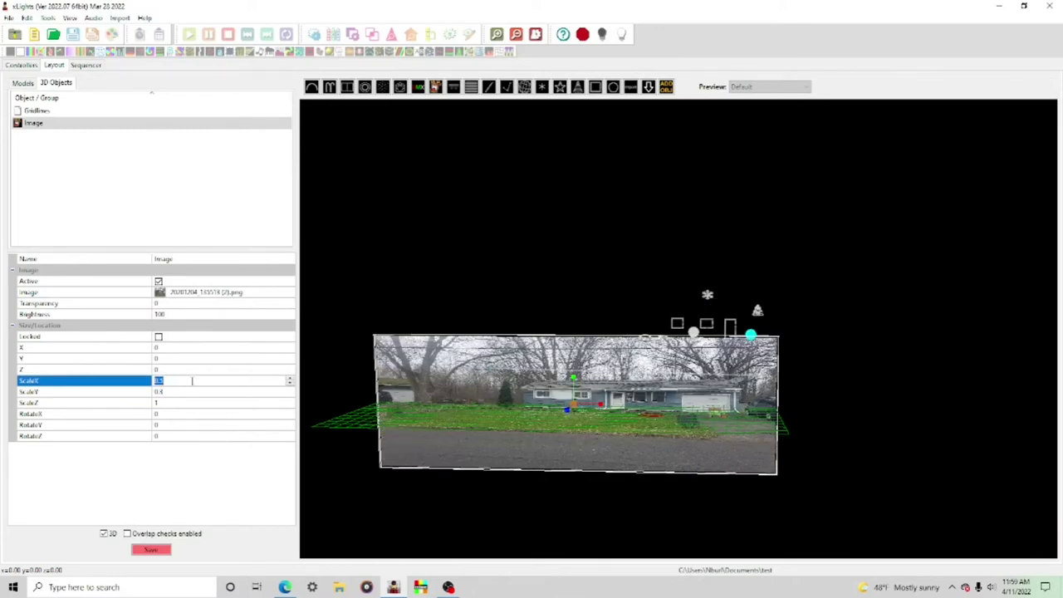
text(0.3)
key(Return)
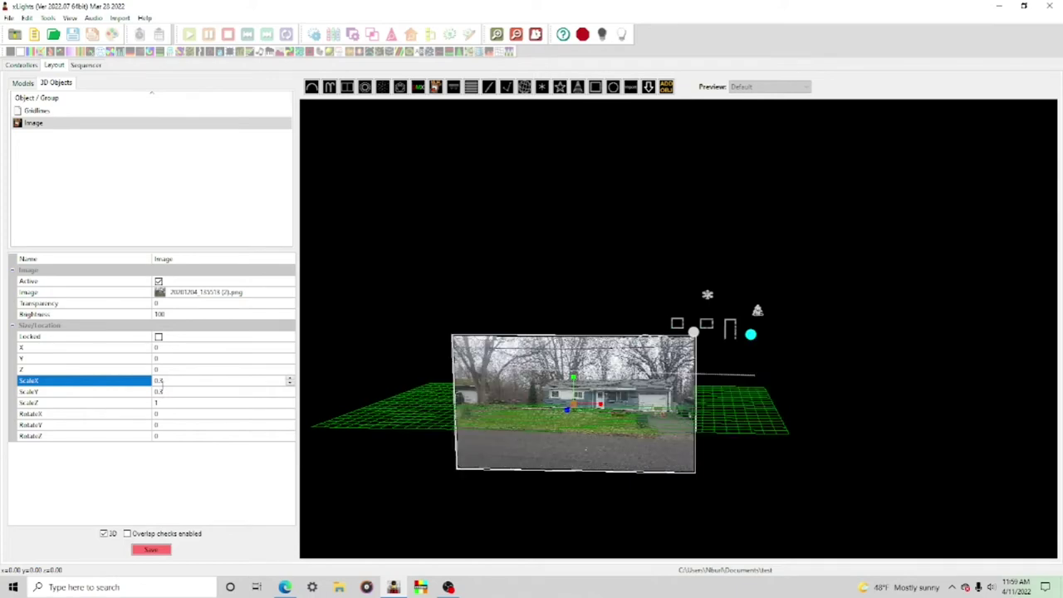
Step: Try a ScaleY of 0.5 on the Image object, and set it back to 0.3
double_click(180, 391)
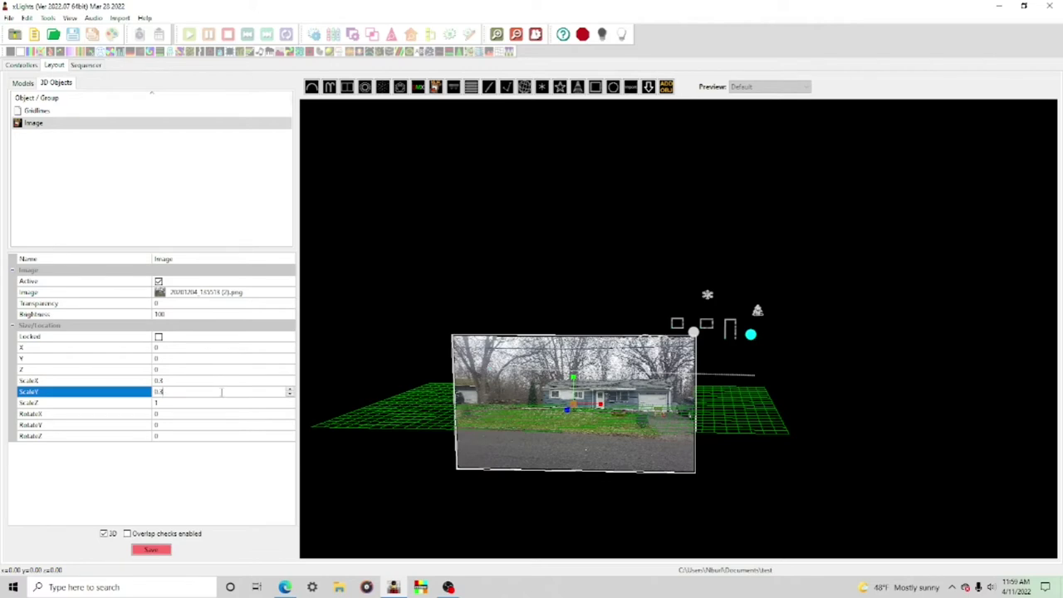
text(0.5)
key(Return)
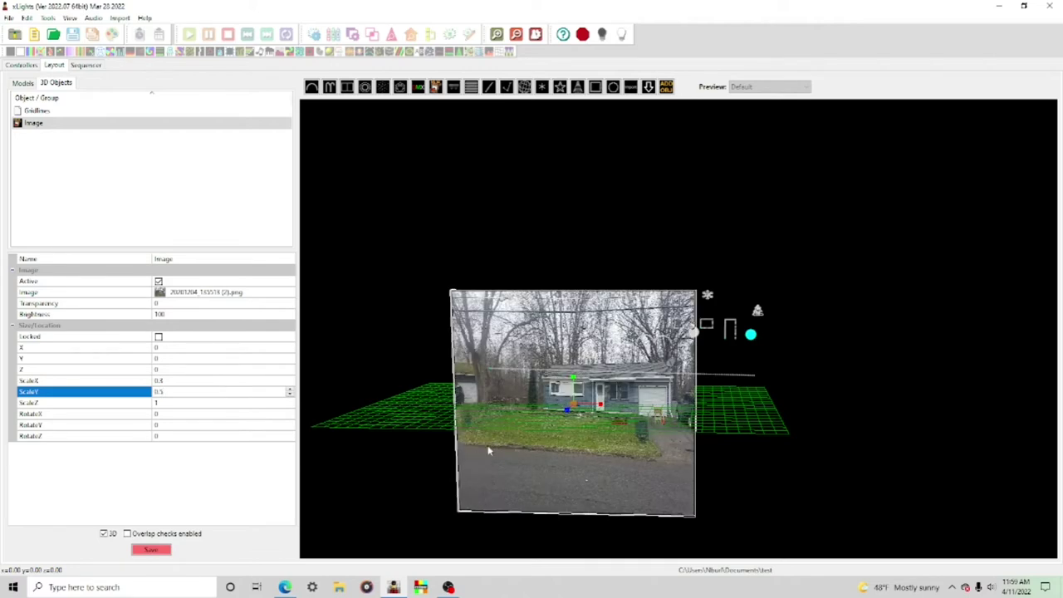
key(Return)
mouse_move(649, 412)
mouse_down()
mouse_move(677, 363)
mouse_move(654, 415)
mouse_move(681, 426)
mouse_move(714, 411)
mouse_move(691, 441)
mouse_move(652, 424)
mouse_up()
Step: Dim the Image object to a brightness of 25, and raise the brightness slightly
click(180, 314)
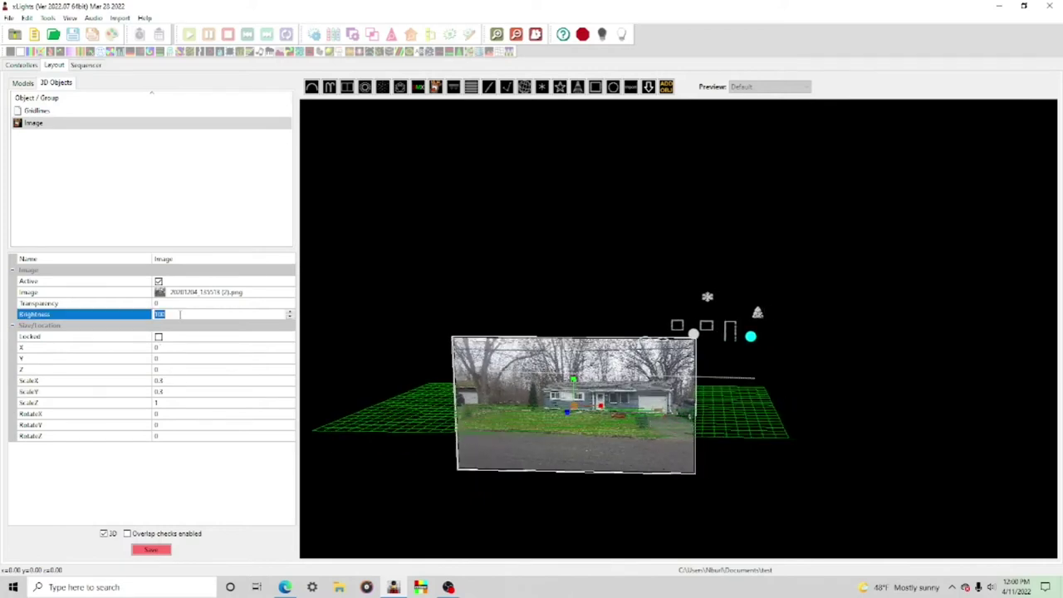
text(25)
key(Return)
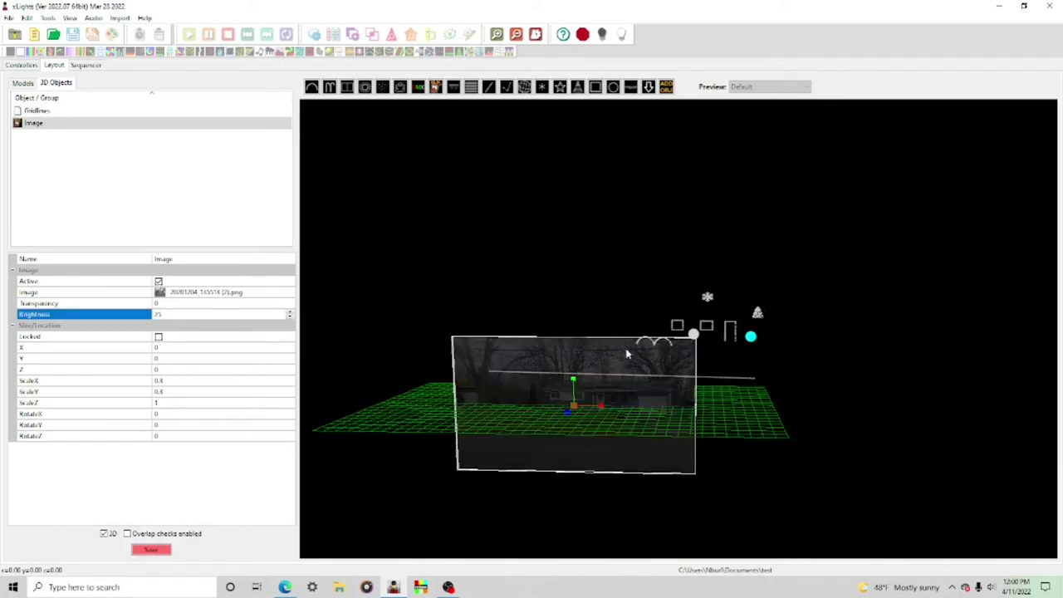
drag(164, 314, 151, 315)
key(Return)
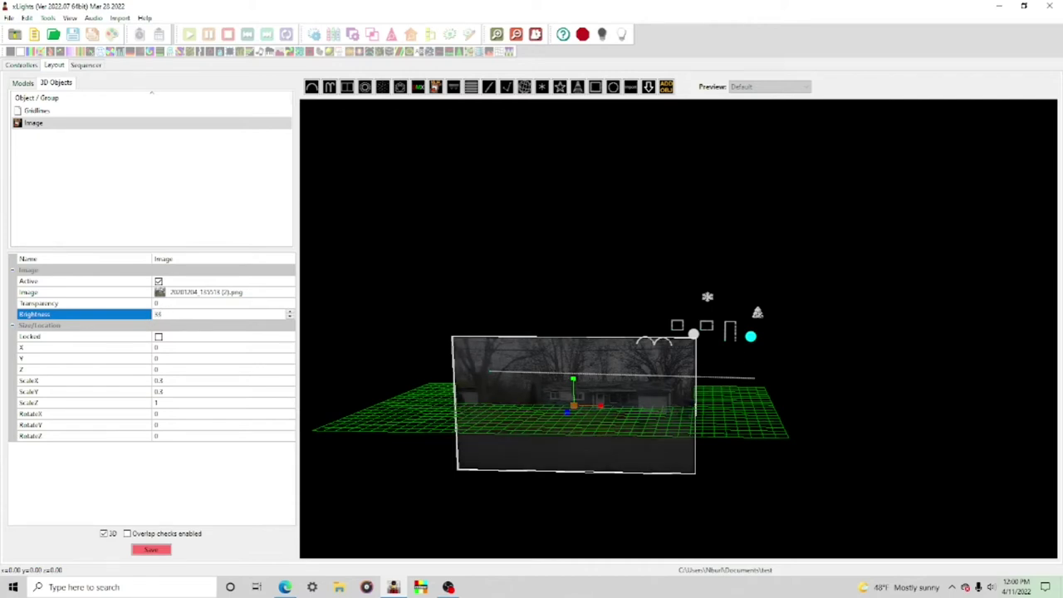
Step: Move the house image to about X -199, Y 362 and Z -116 so that it stands above the grid
click(573, 411)
drag(574, 391, 553, 407)
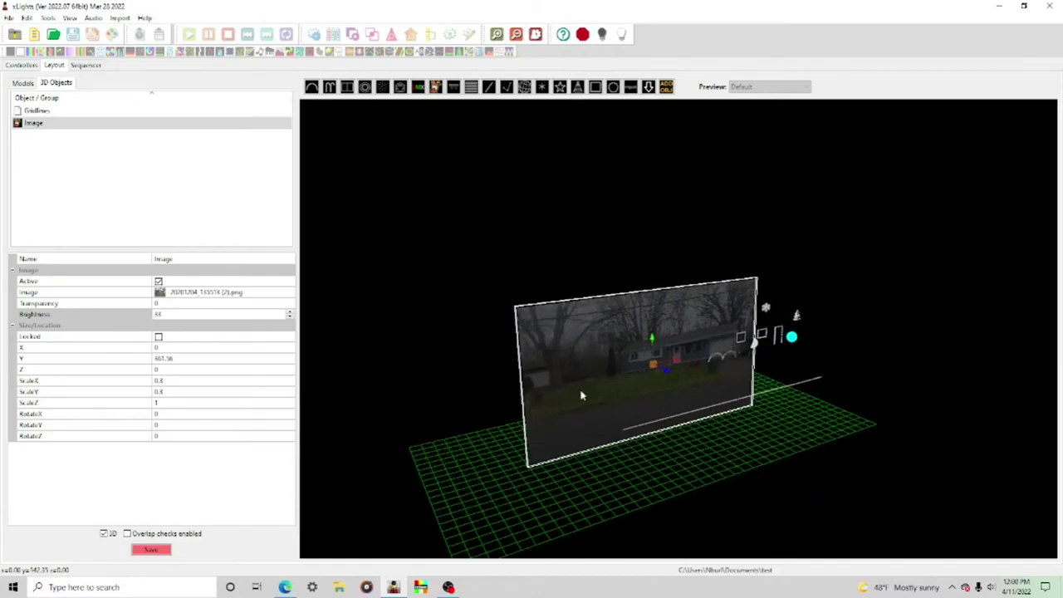
drag(674, 363, 698, 441)
drag(757, 397, 616, 444)
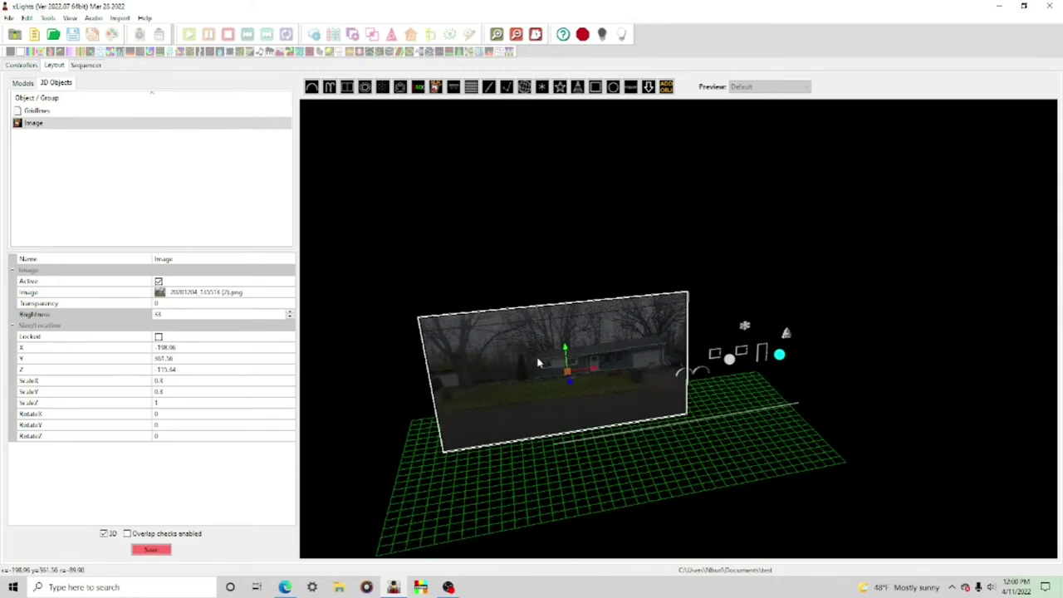
Step: Examine the placed house image against the grid and the light models from several angles and zoom levels
scroll(535, 366, up, 5)
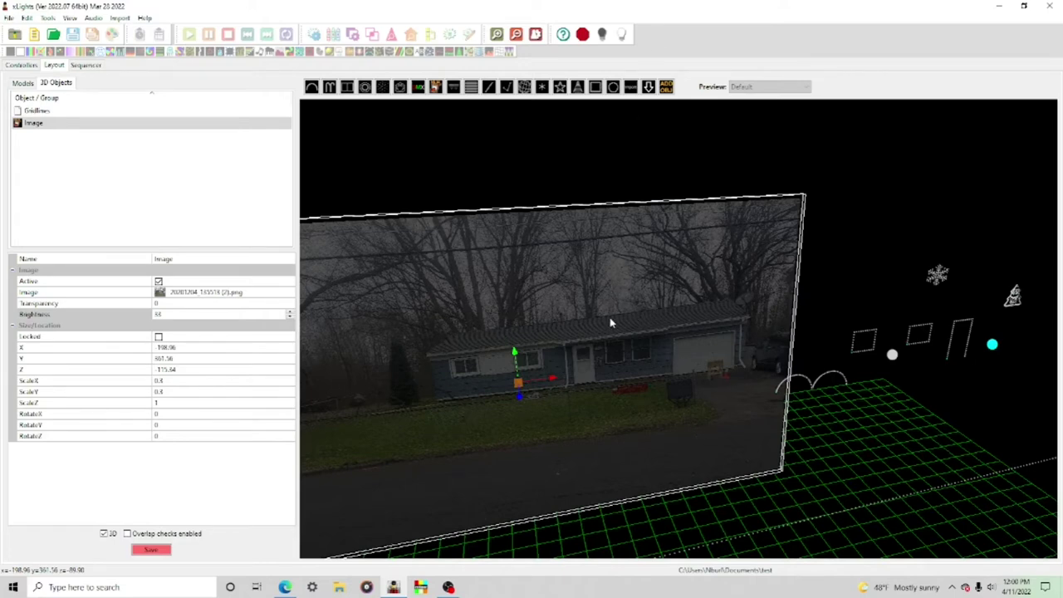
scroll(607, 330, down, 4)
drag(586, 429, 615, 396)
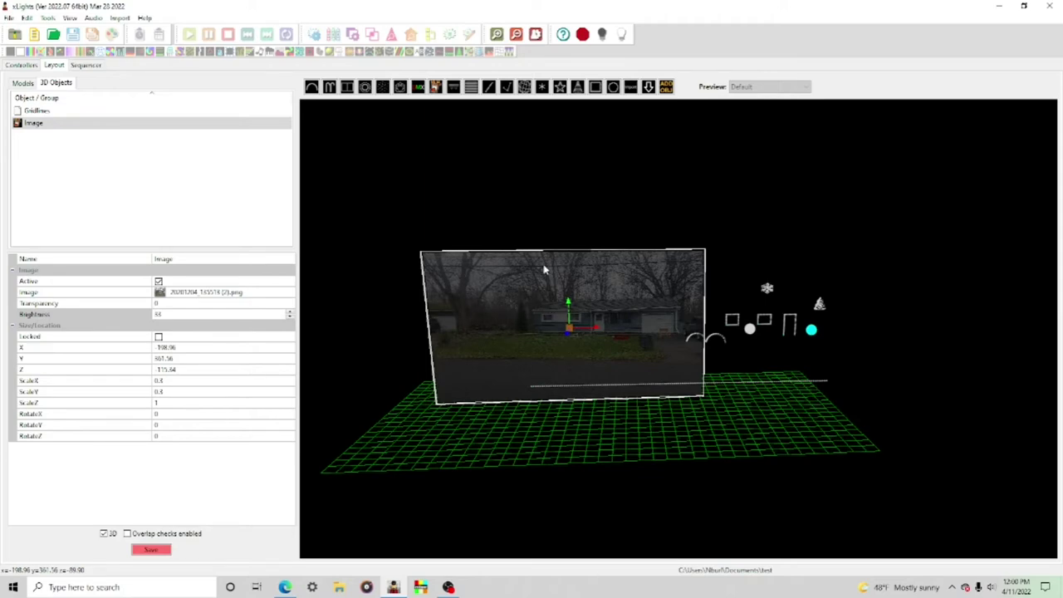
drag(544, 269, 574, 274)
middle_drag(611, 335, 555, 378)
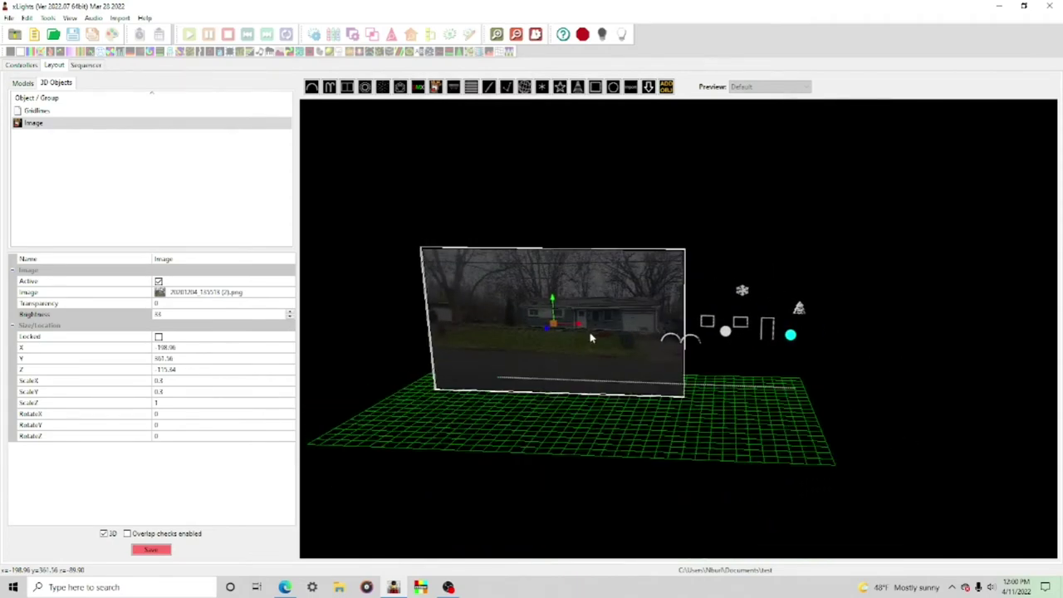
scroll(594, 337, up, 3)
middle_drag(551, 334, 642, 342)
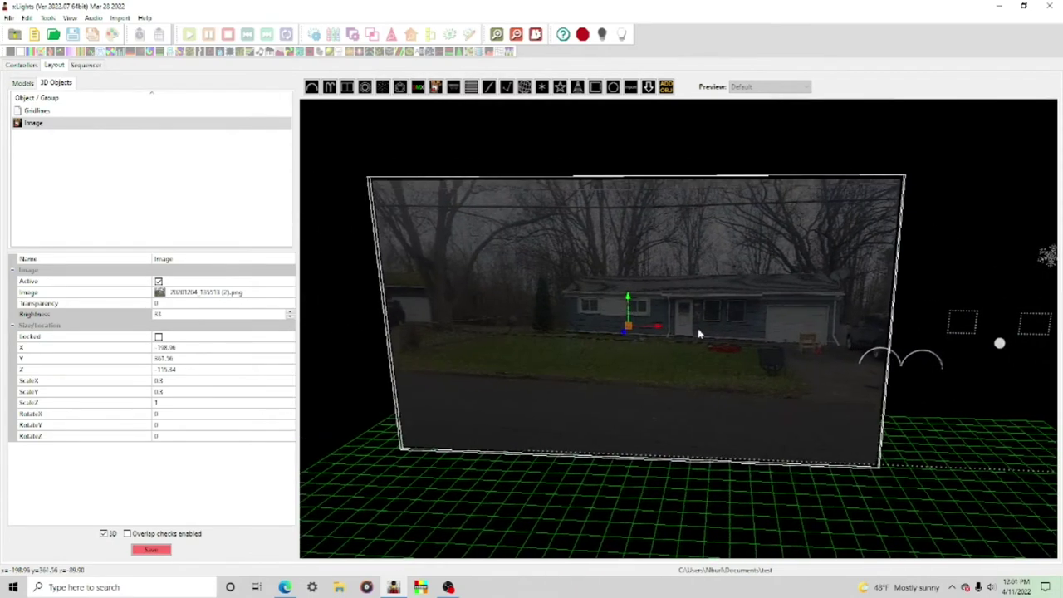
click(629, 328)
scroll(685, 488, down, 4)
drag(661, 439, 772, 505)
middle_drag(773, 510, 817, 504)
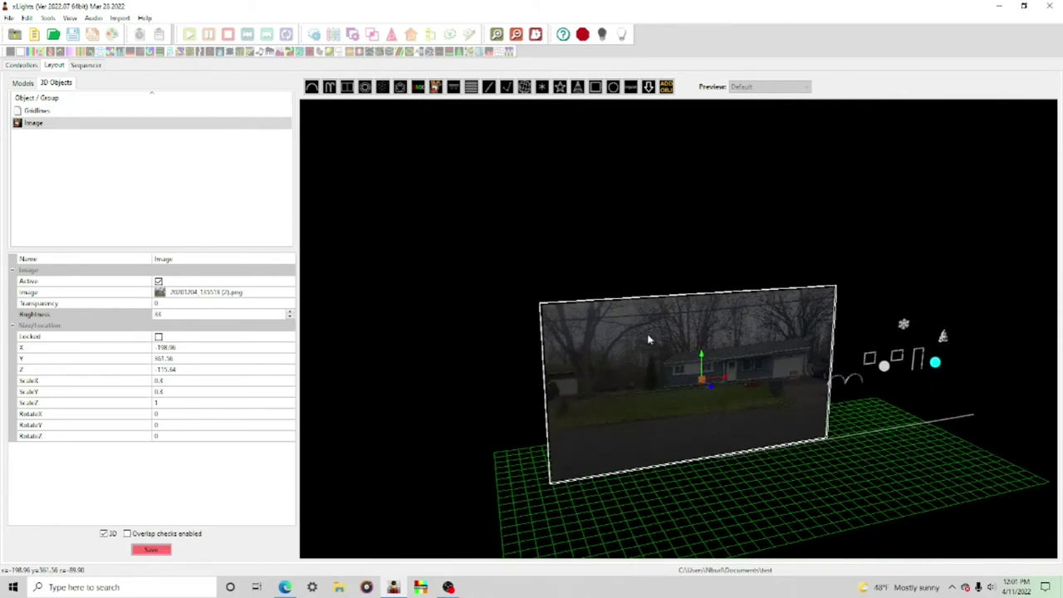
Step: Delete the Image object from the 3D objects and clear the selection
right_click(75, 124)
click(92, 138)
middle_drag(664, 381, 732, 394)
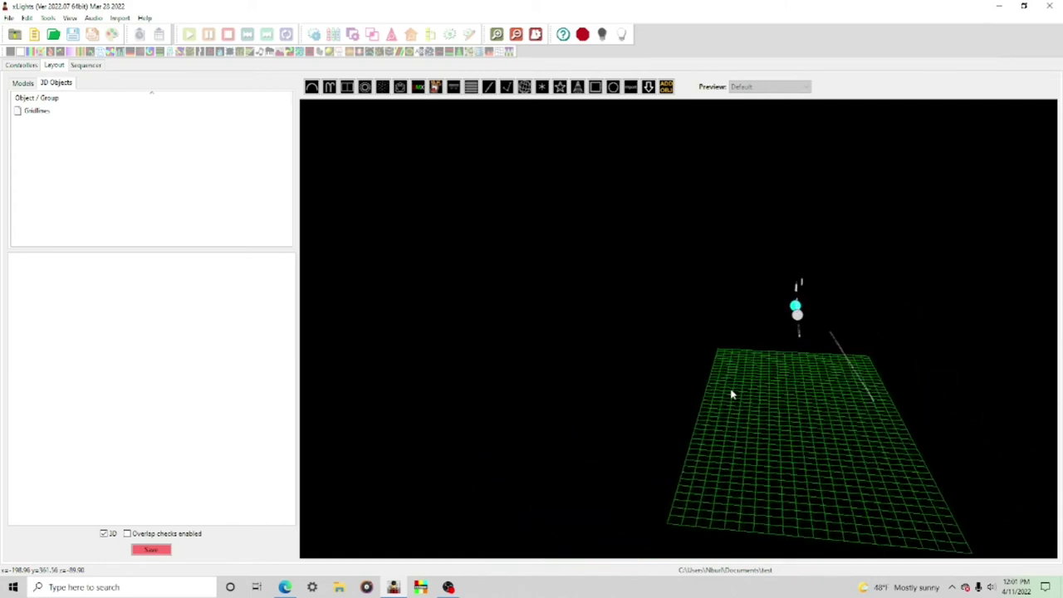
click(732, 394)
Step: Review the 3D object types that can be added: Image, Gridlines, Terrain, Mesh and Ruler
click(666, 87)
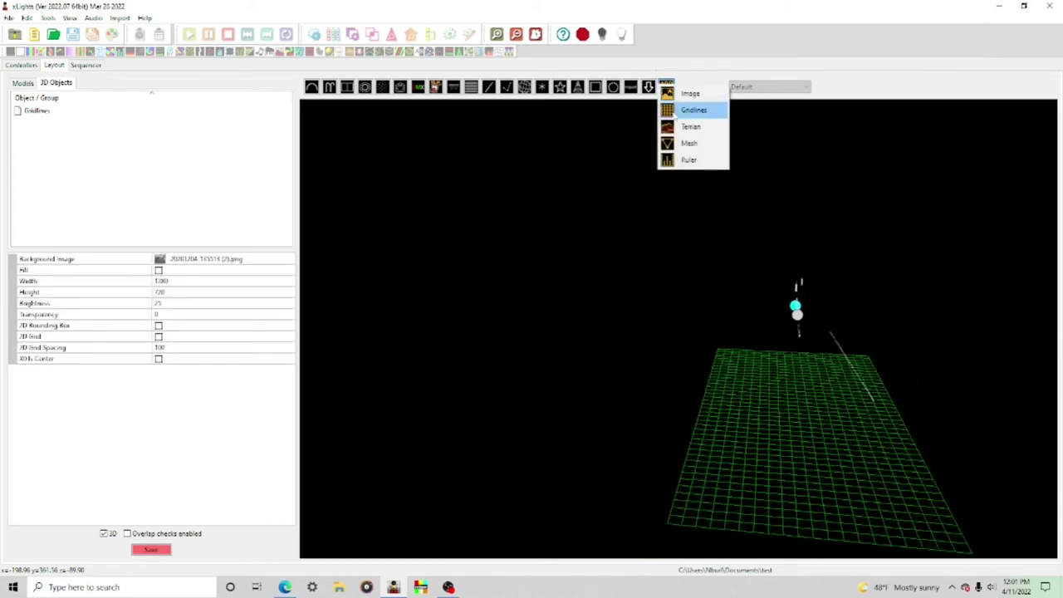
click(681, 78)
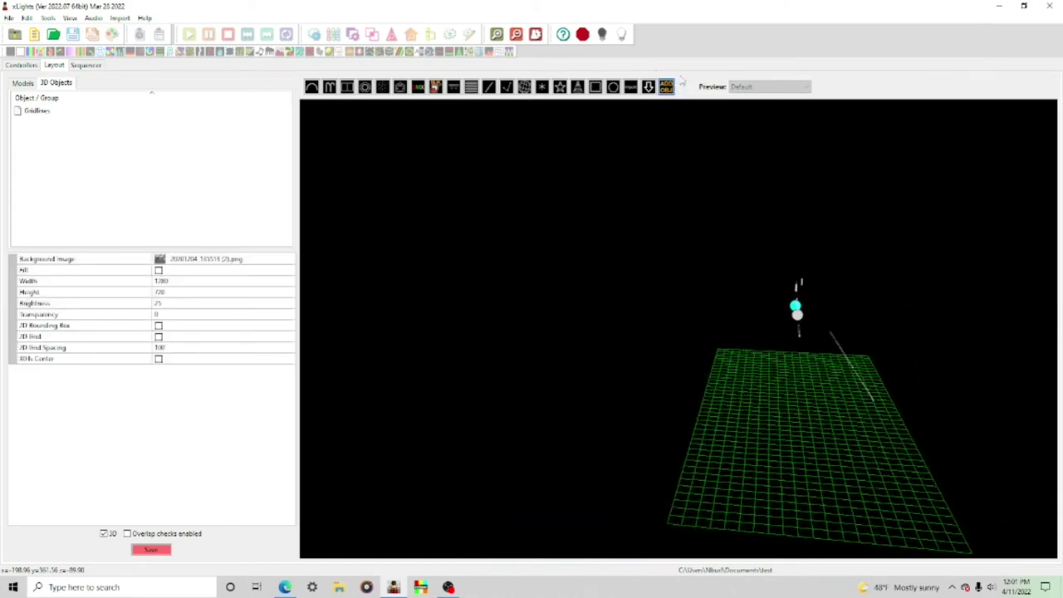
click(664, 85)
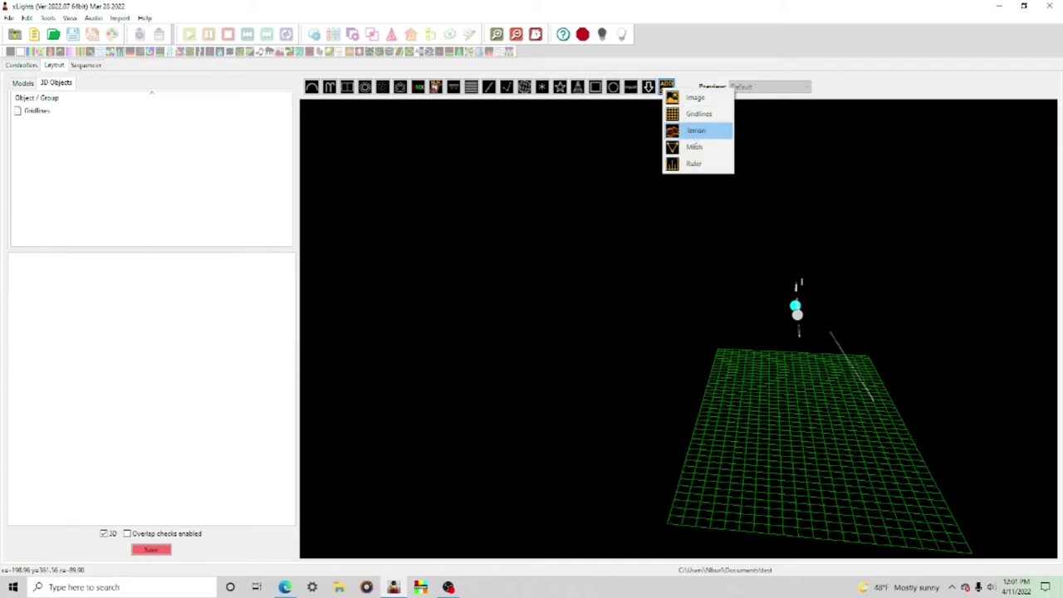
drag(707, 233, 675, 258)
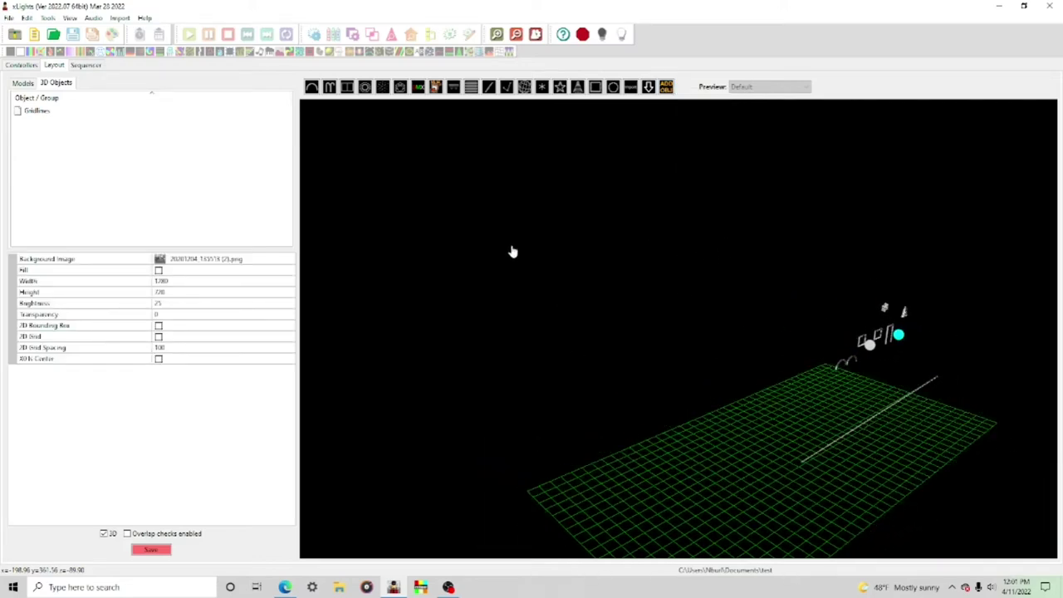
Step: Add a Mesh object to the 3D layout and move it back along the depth axis to about Z -246
drag(520, 428, 520, 451)
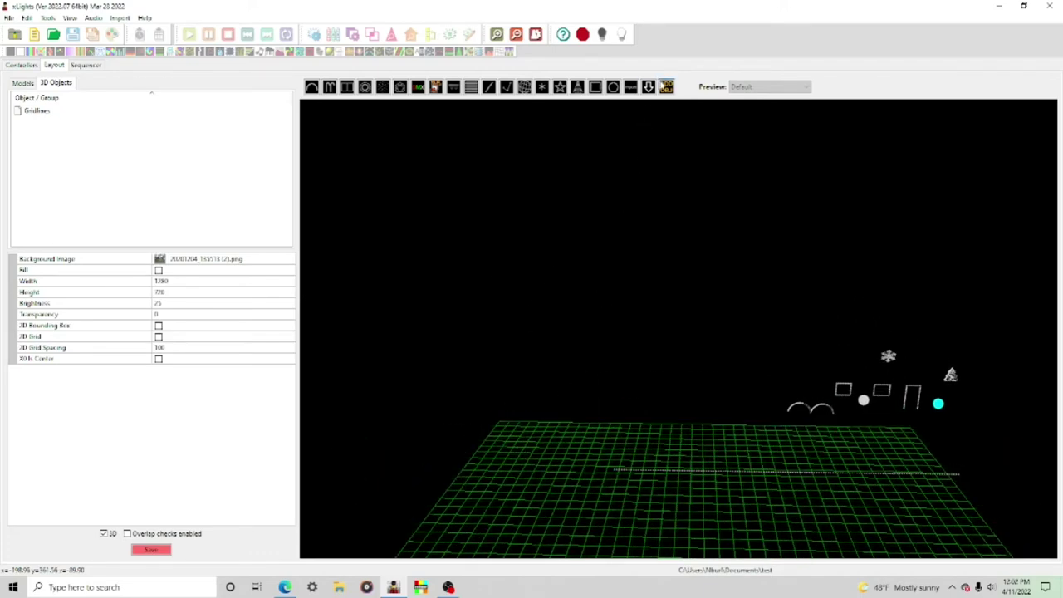
click(666, 86)
click(691, 140)
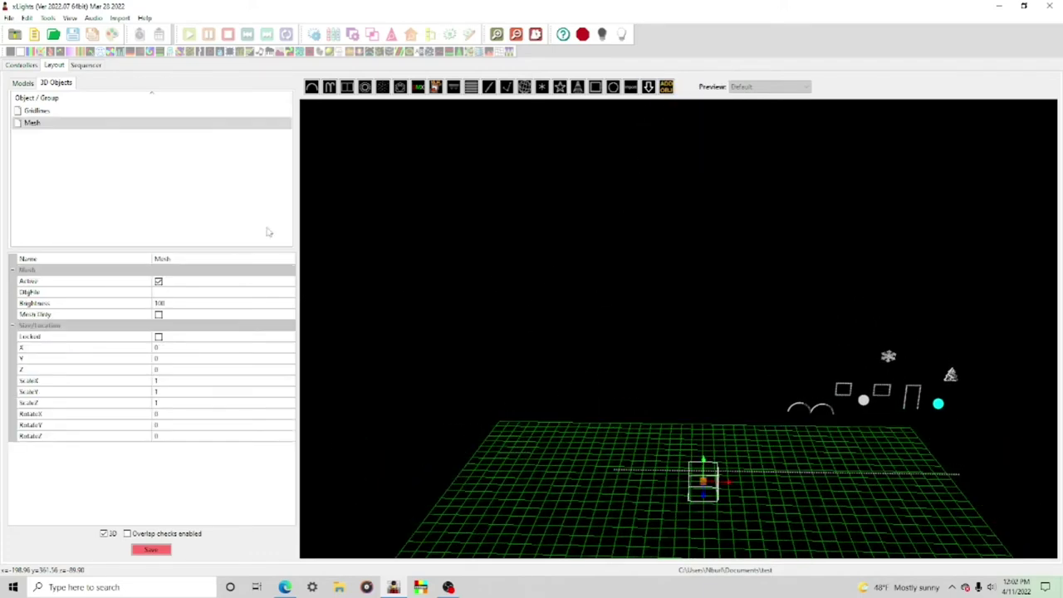
drag(703, 498, 730, 465)
drag(728, 508, 558, 430)
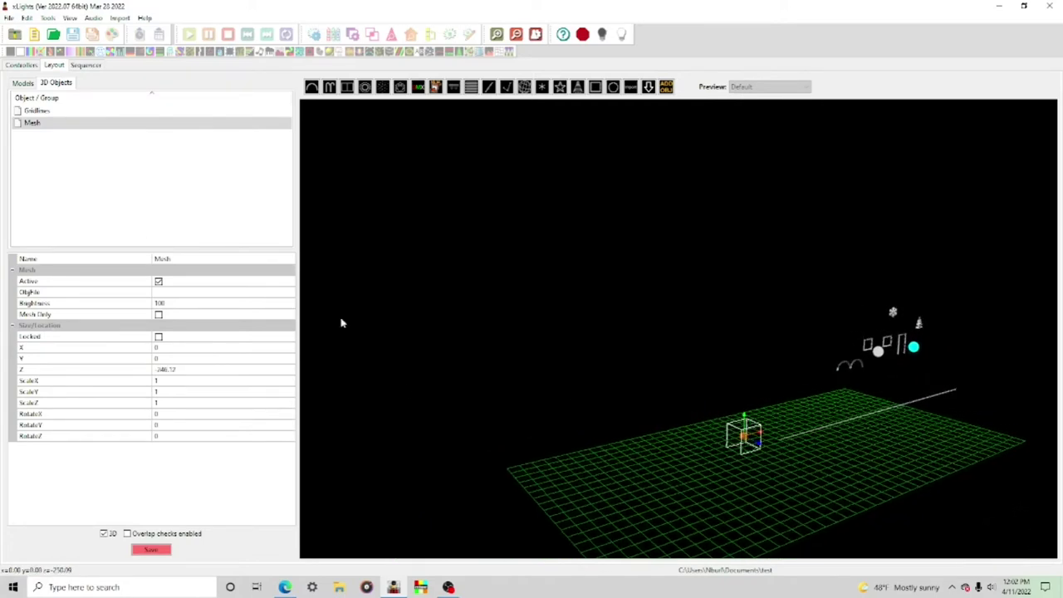
Step: Load the file house layout15.obj as the mesh's object file
click(176, 291)
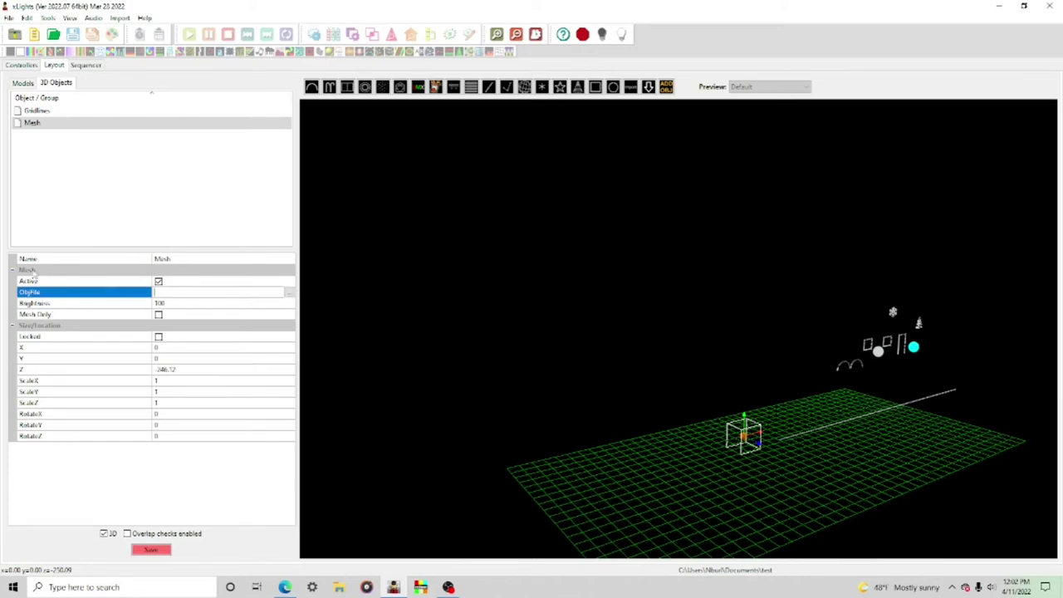
click(288, 293)
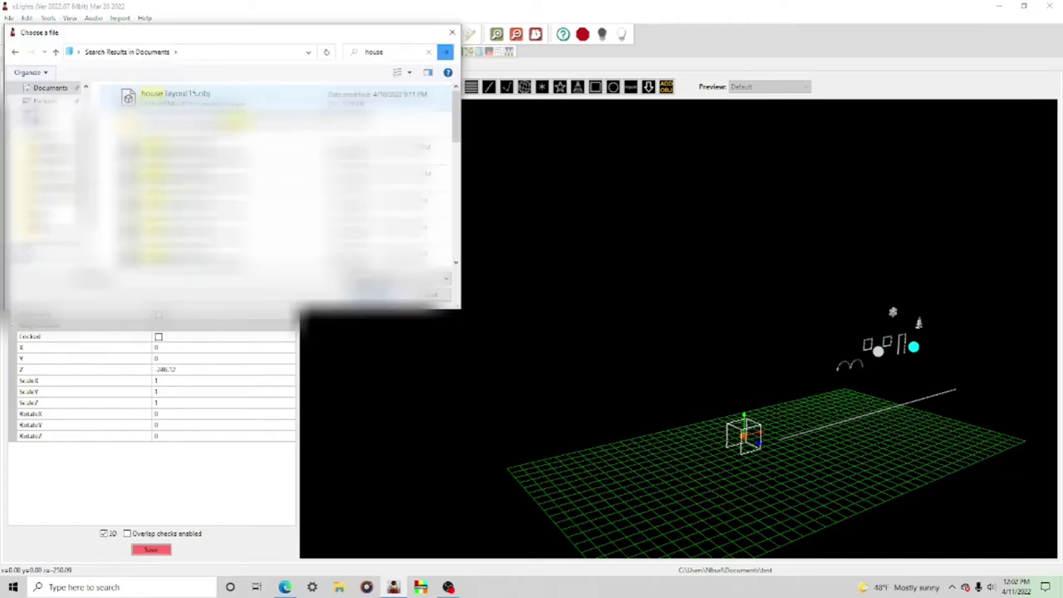
double_click(176, 95)
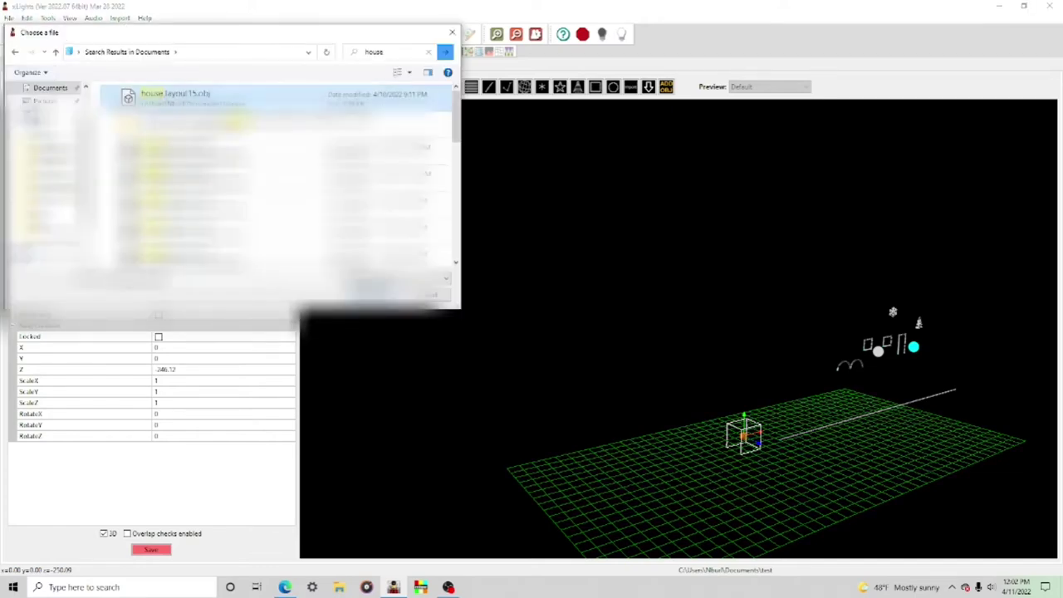
drag(505, 268, 459, 252)
scroll(733, 517, up, 6)
drag(700, 480, 667, 191)
scroll(623, 375, down, 6)
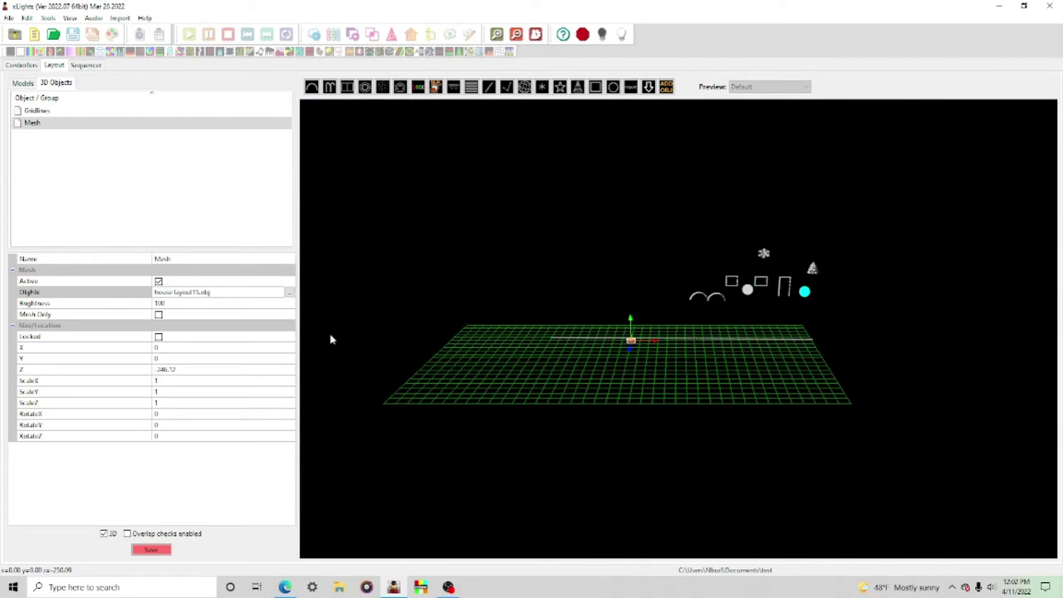
Step: Scale the house mesh to 50 in X, Y and Z
click(174, 391)
click(175, 380)
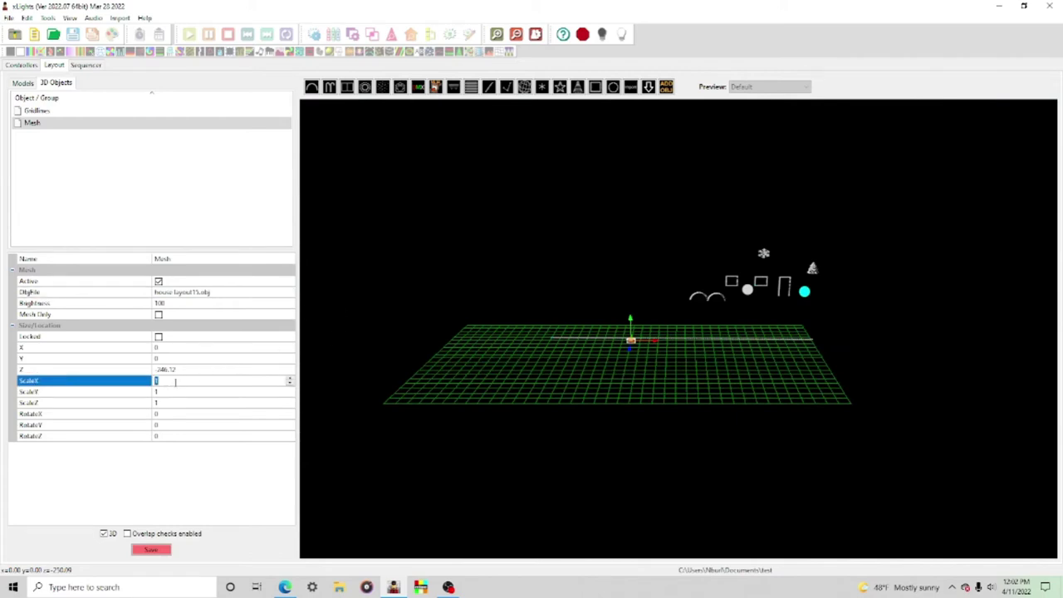
click(162, 392)
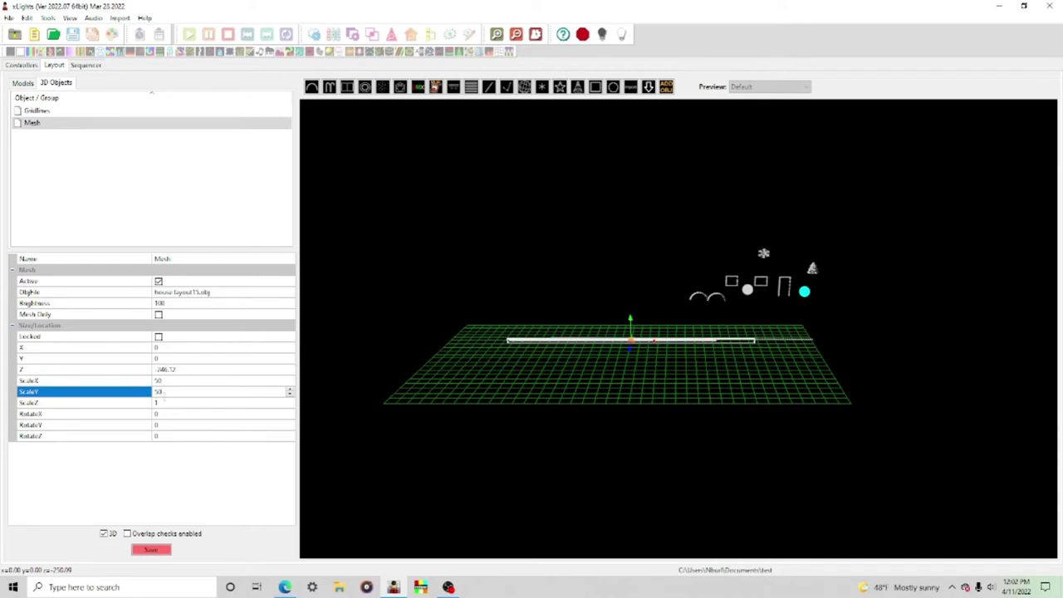
click(159, 402)
text(50)
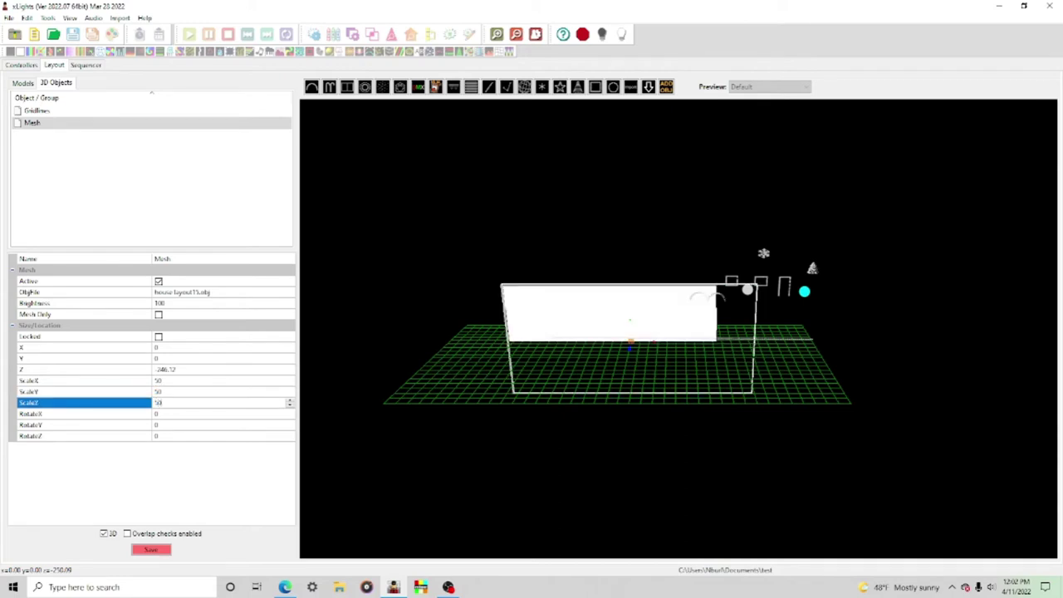
key(Return)
drag(372, 365, 433, 358)
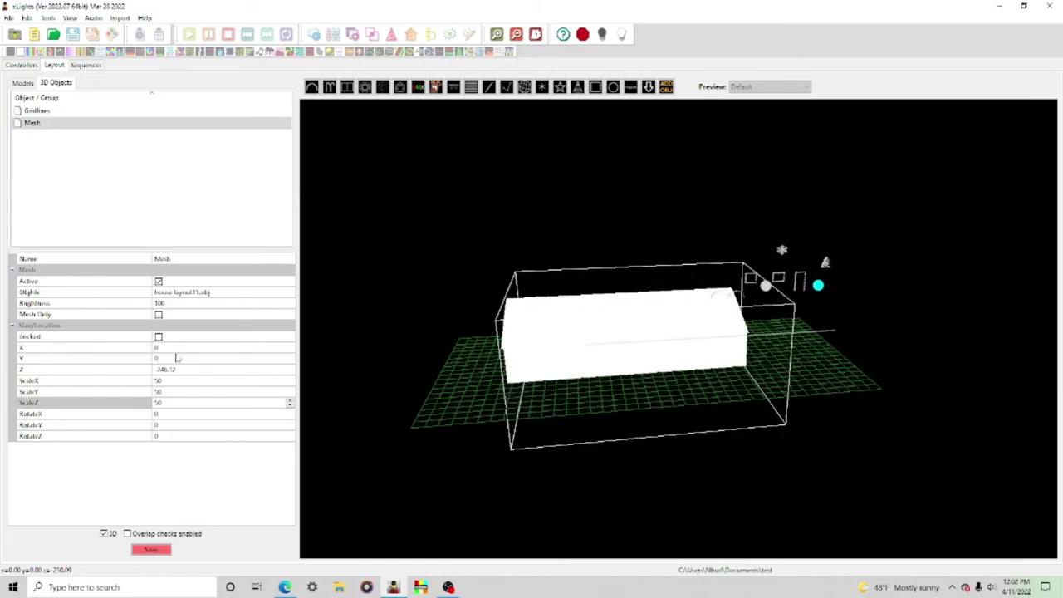
Step: Dim the house mesh by setting its brightness to 33
click(176, 304)
text(33)
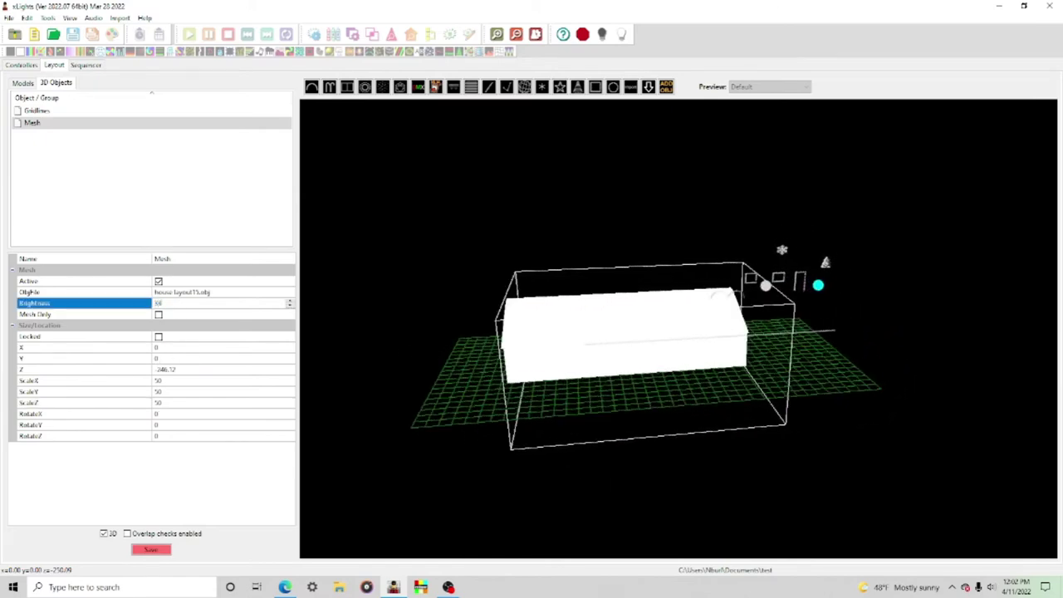
key(Return)
drag(617, 350, 638, 342)
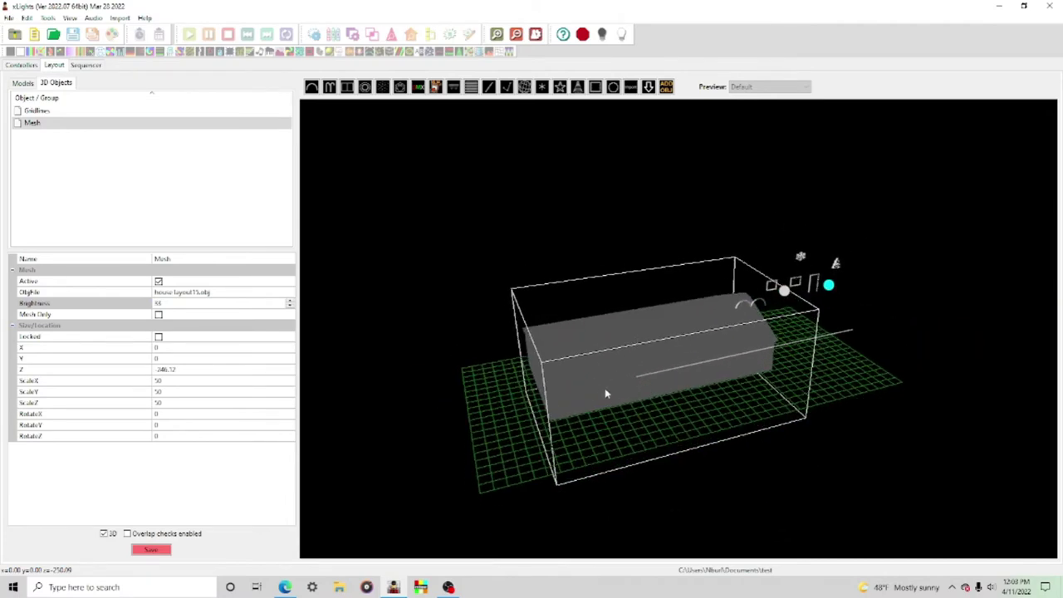
Step: Examine the house mesh's gable end, roof, front and footprint on the grid from several angles and zoom levels
drag(583, 390, 679, 327)
scroll(679, 328, up, 8)
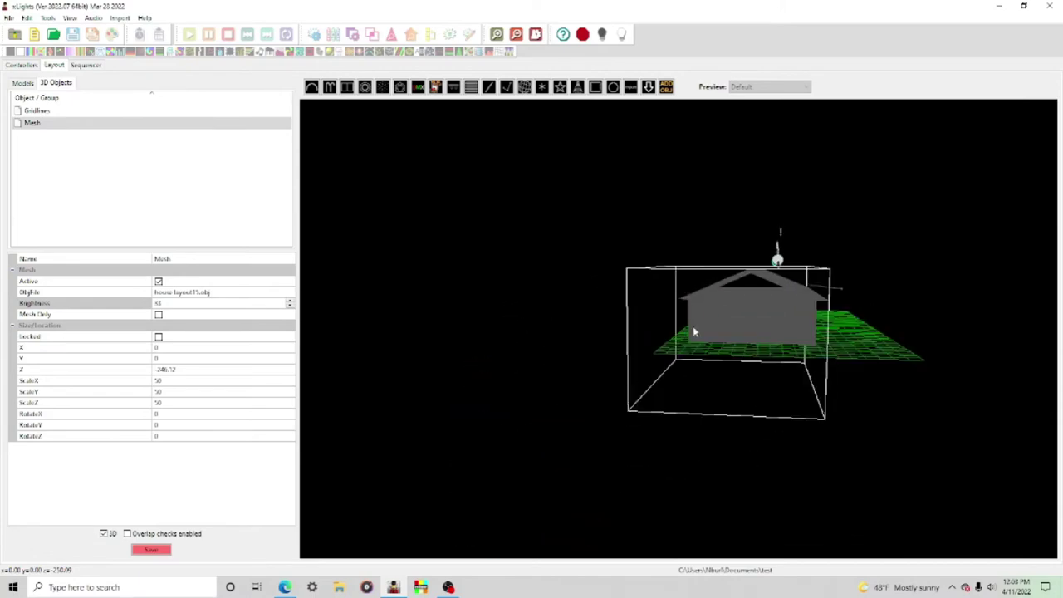
drag(770, 286, 771, 288)
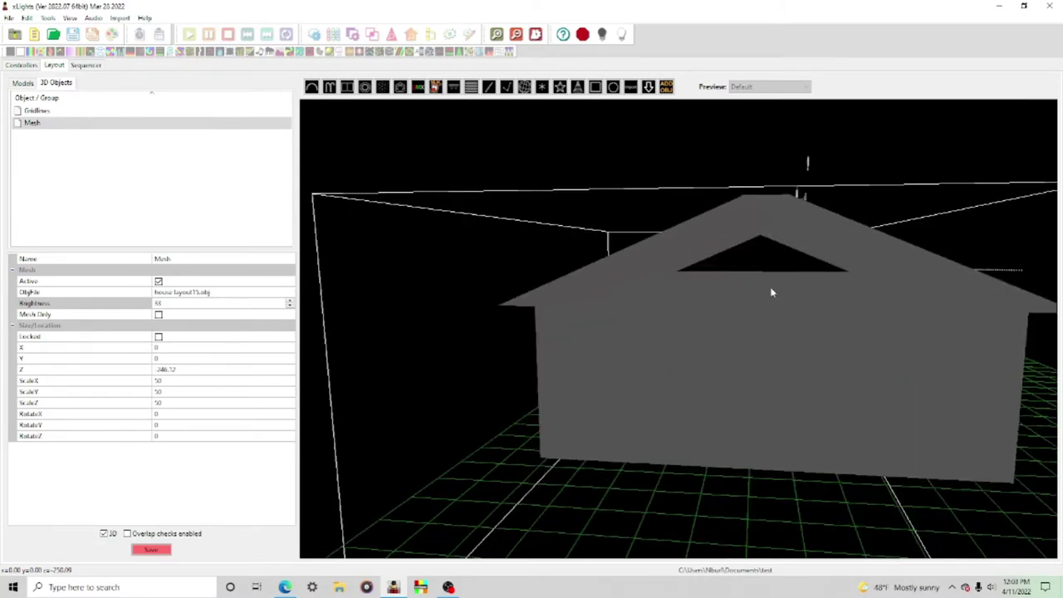
drag(634, 296, 630, 402)
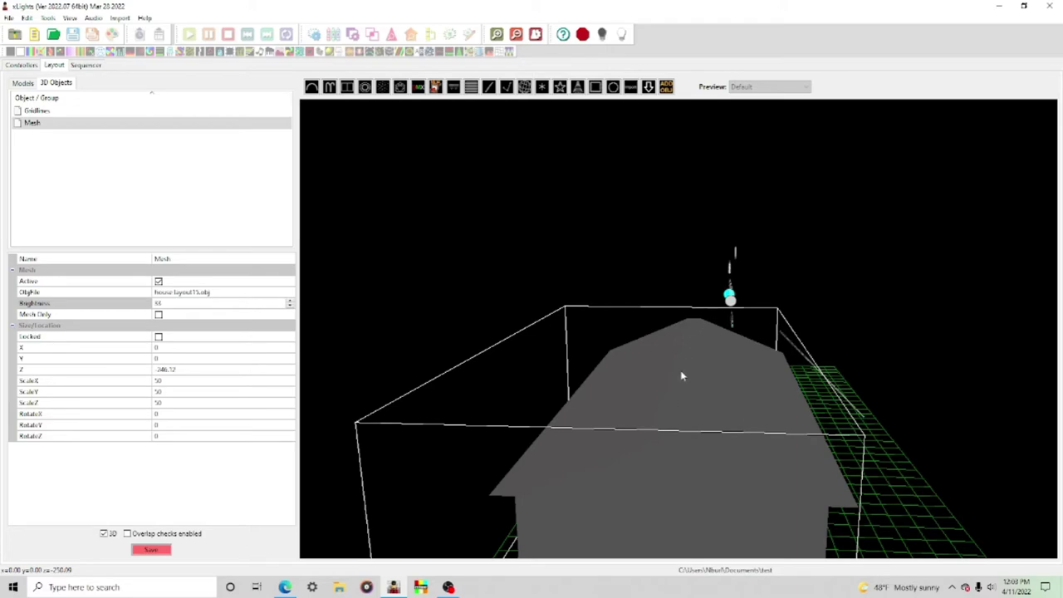
drag(684, 403, 611, 391)
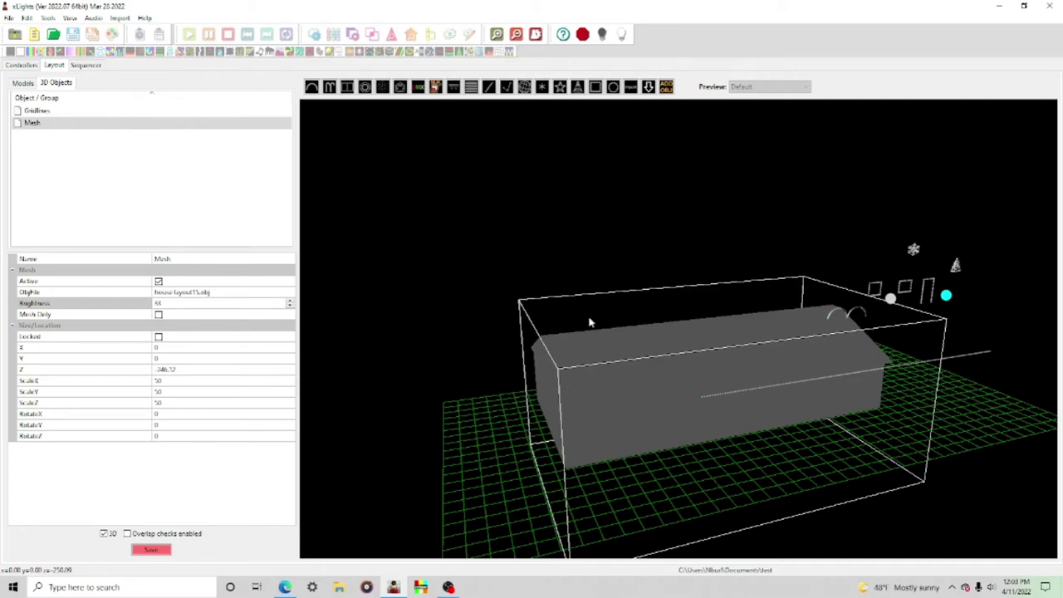
mouse_move(549, 383)
mouse_down()
mouse_move(560, 422)
mouse_move(560, 375)
mouse_up()
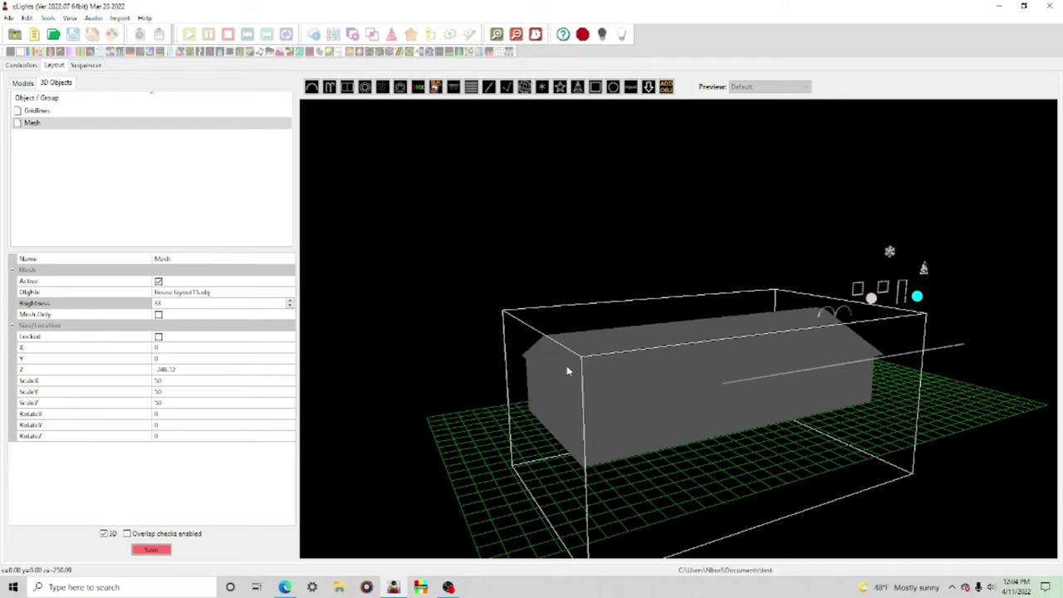
drag(442, 457, 464, 462)
drag(625, 431, 671, 456)
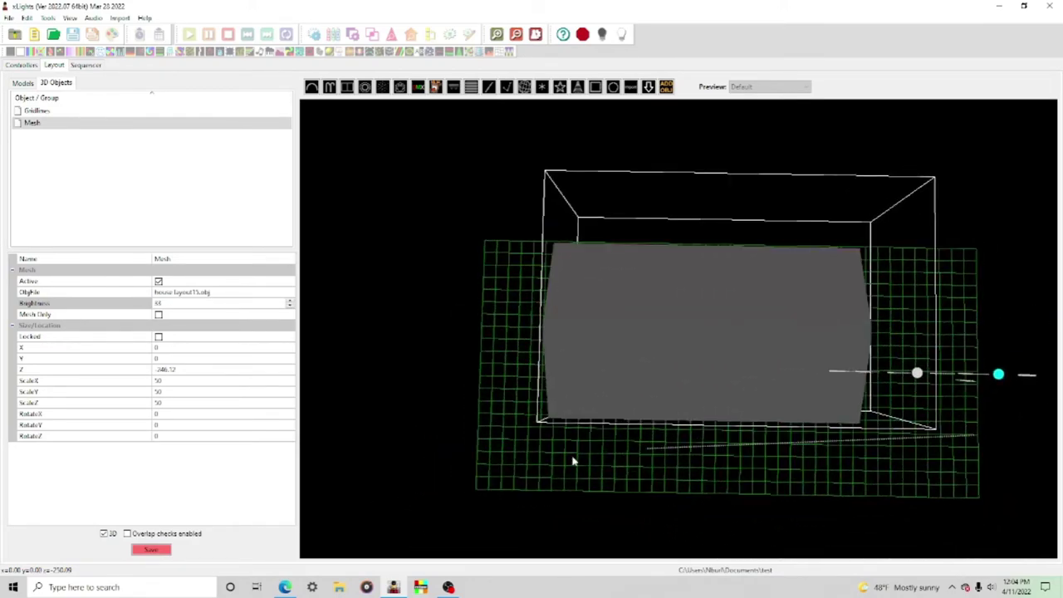
Step: Enlarge the Gridlines object by setting its X, Y and Z scale to 1.05
click(38, 113)
mouse_move(478, 335)
mouse_down()
mouse_move(553, 330)
mouse_move(476, 355)
mouse_up()
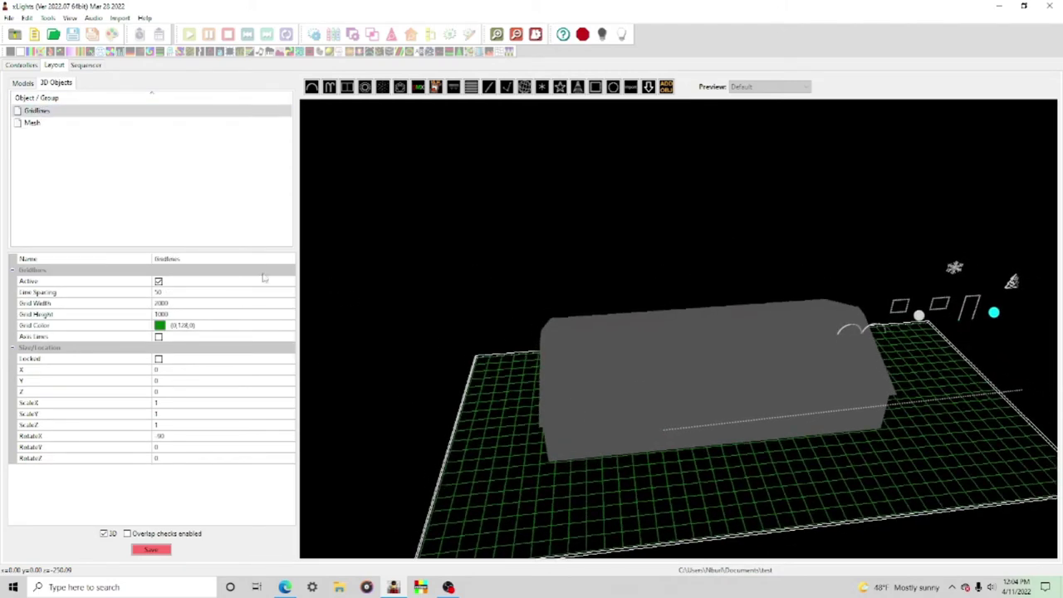
click(170, 403)
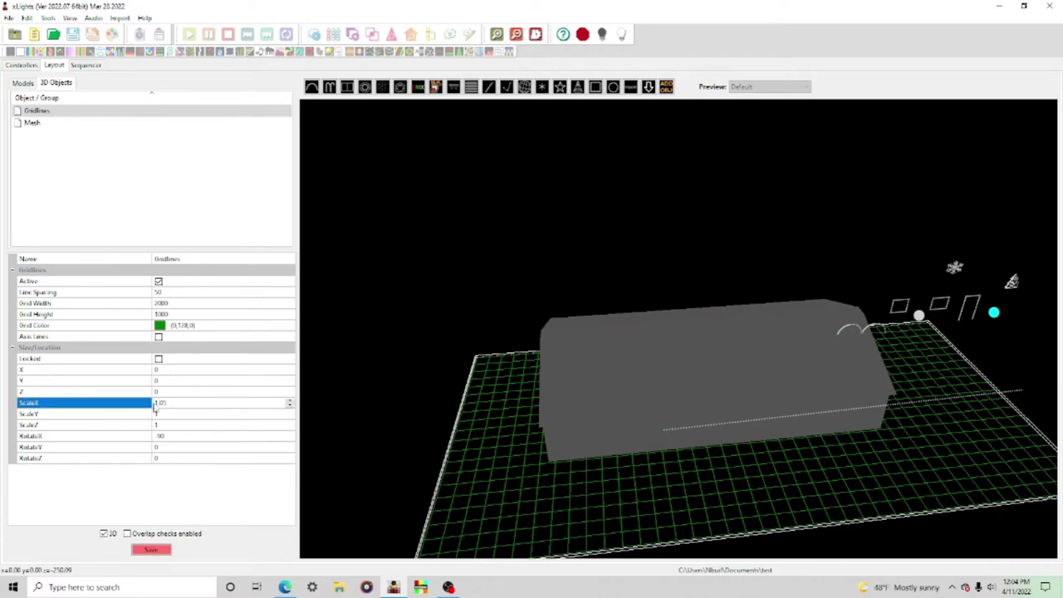
click(163, 413)
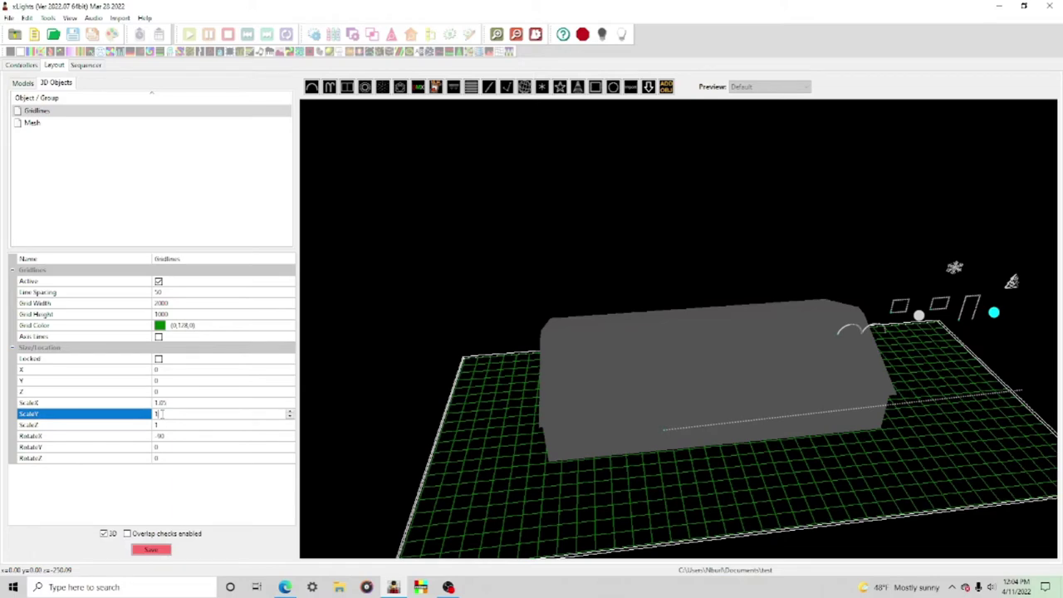
click(175, 426)
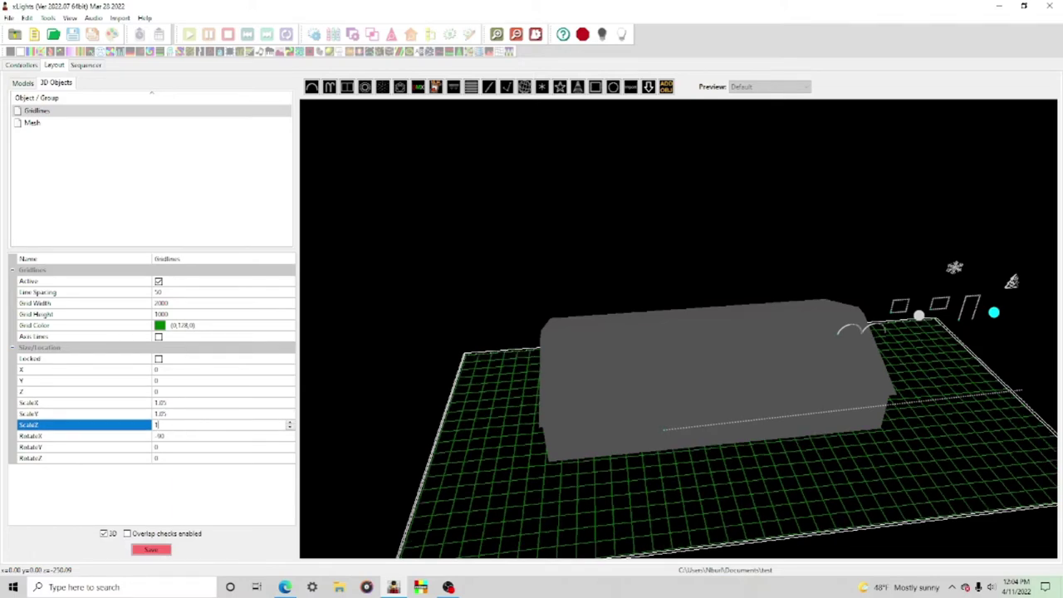
text(.0)
text(5)
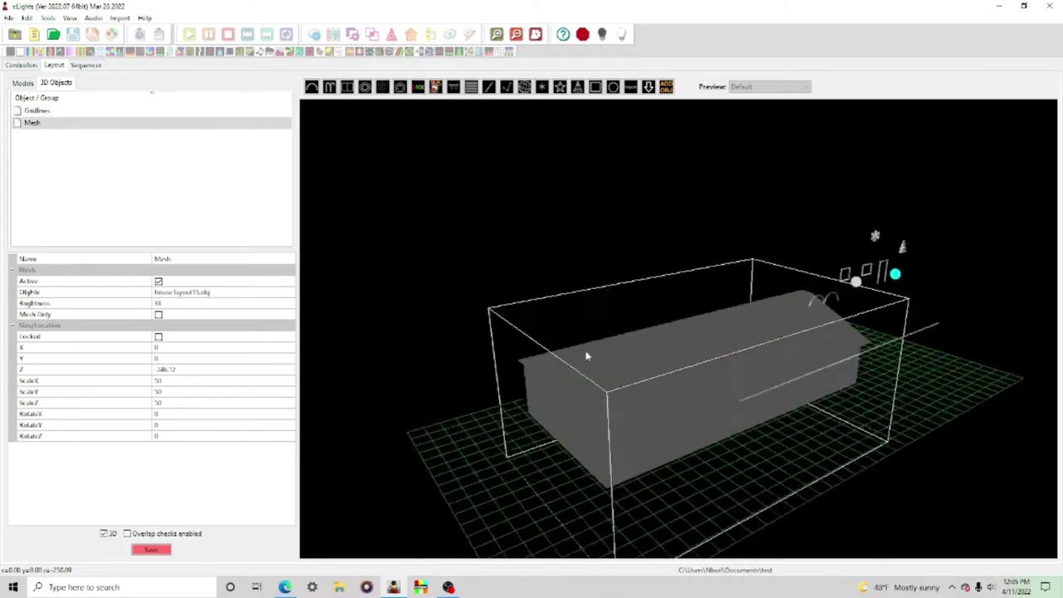
Step: Move the house mesh farther back on the grid to about Z -332 and check its placement
drag(586, 357, 819, 434)
scroll(805, 421, up, 5)
drag(667, 376, 677, 404)
scroll(698, 484, down, 10)
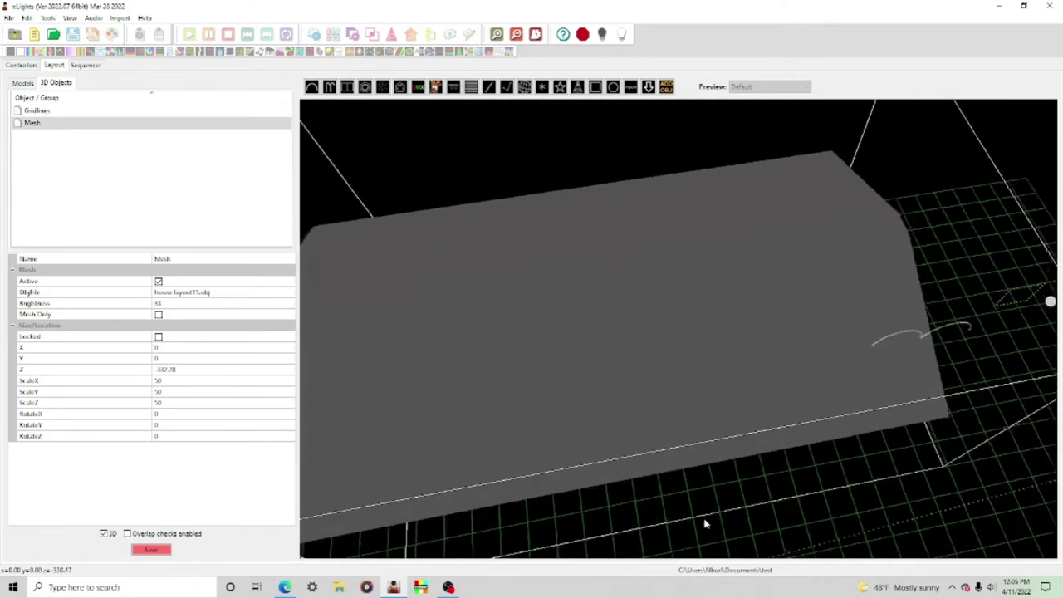
click(112, 403)
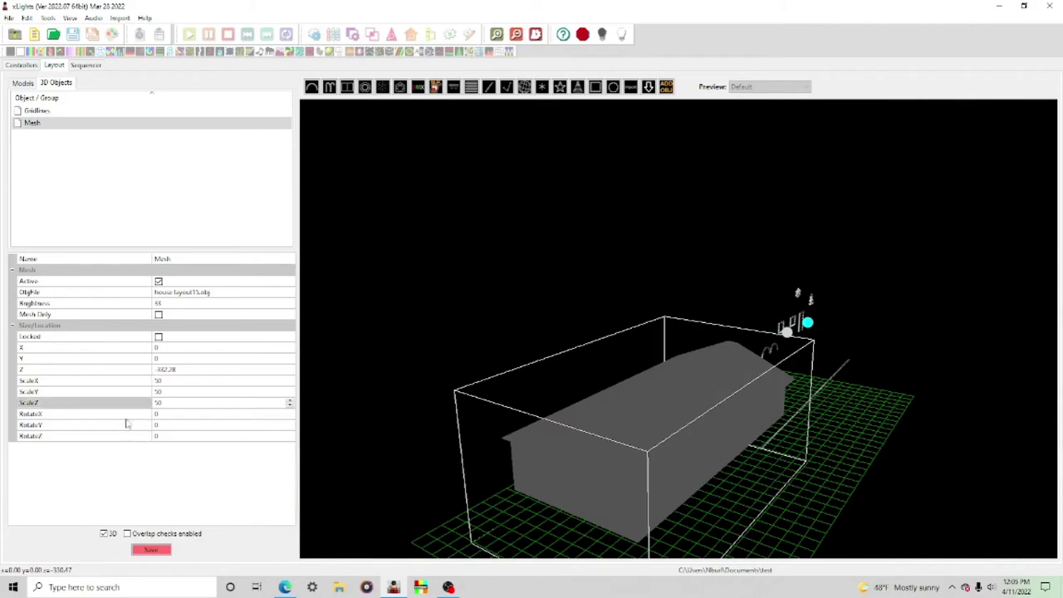
drag(576, 542, 549, 474)
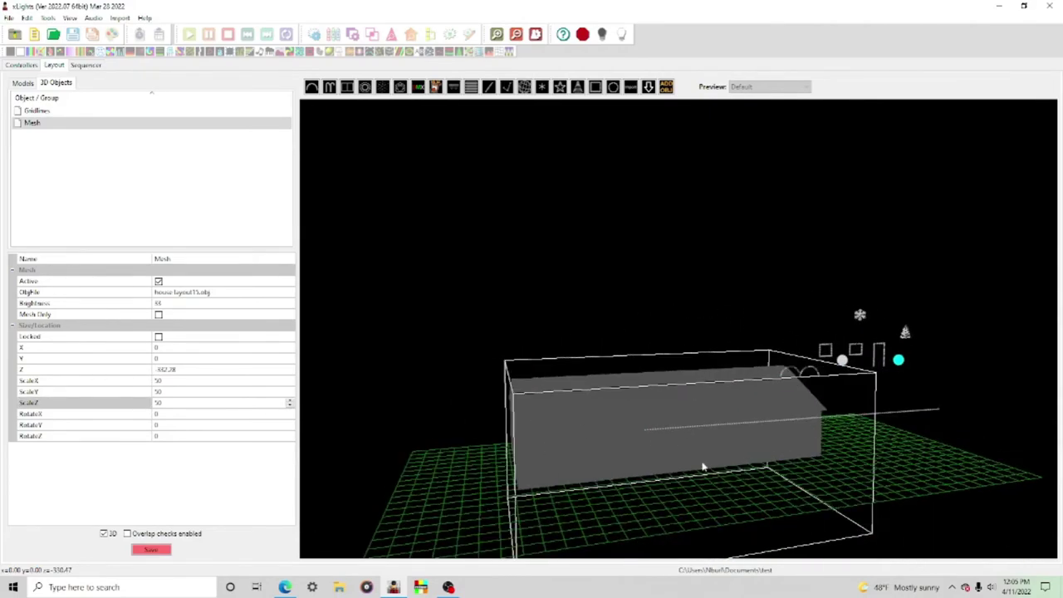
scroll(698, 461, up, 3)
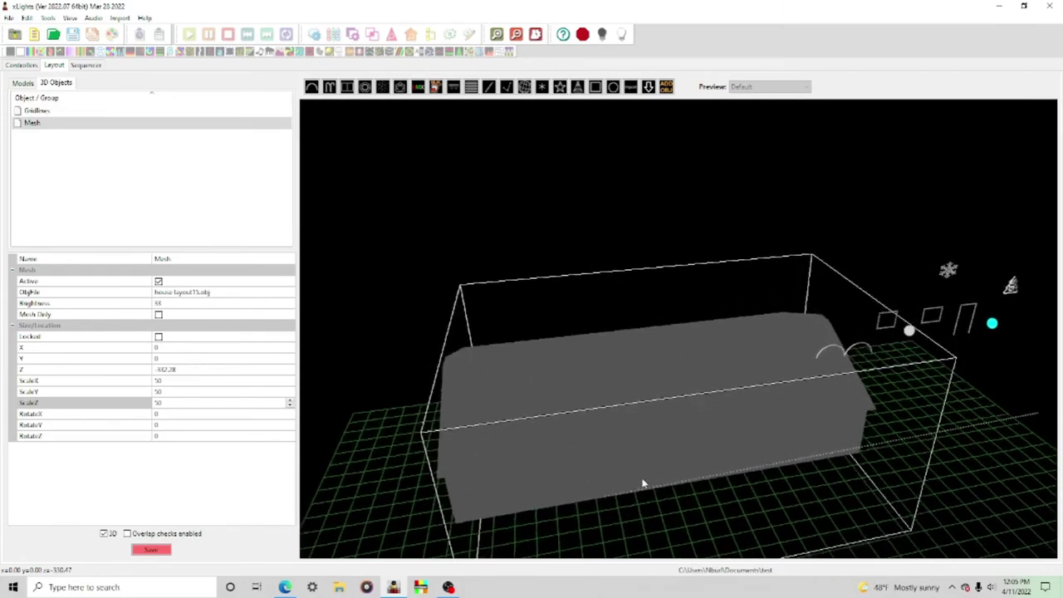
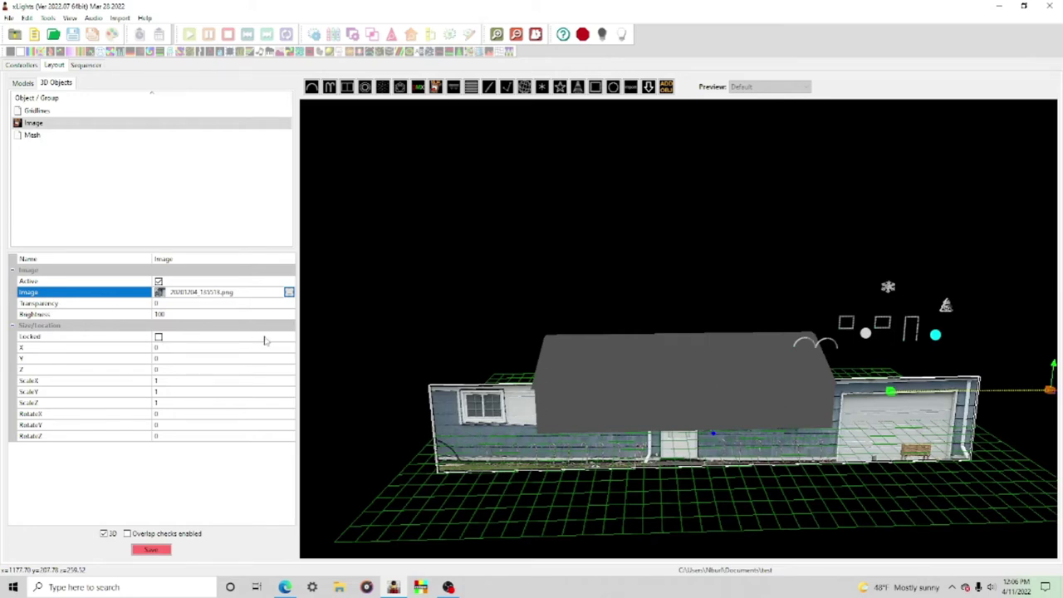
Step: Set the house image's brightness to 50
click(193, 304)
click(193, 315)
text(40)
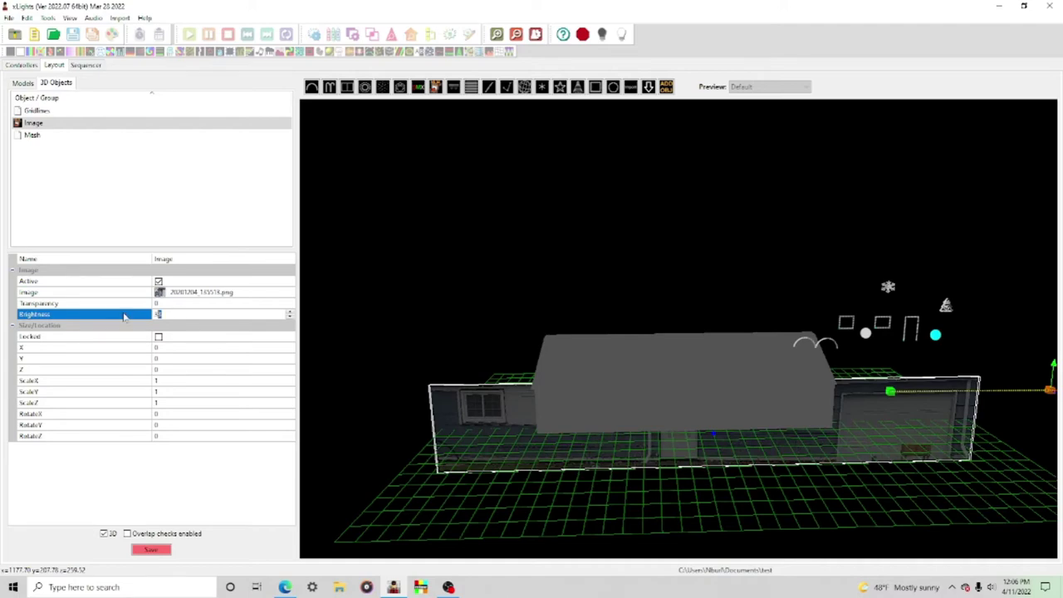
text(50)
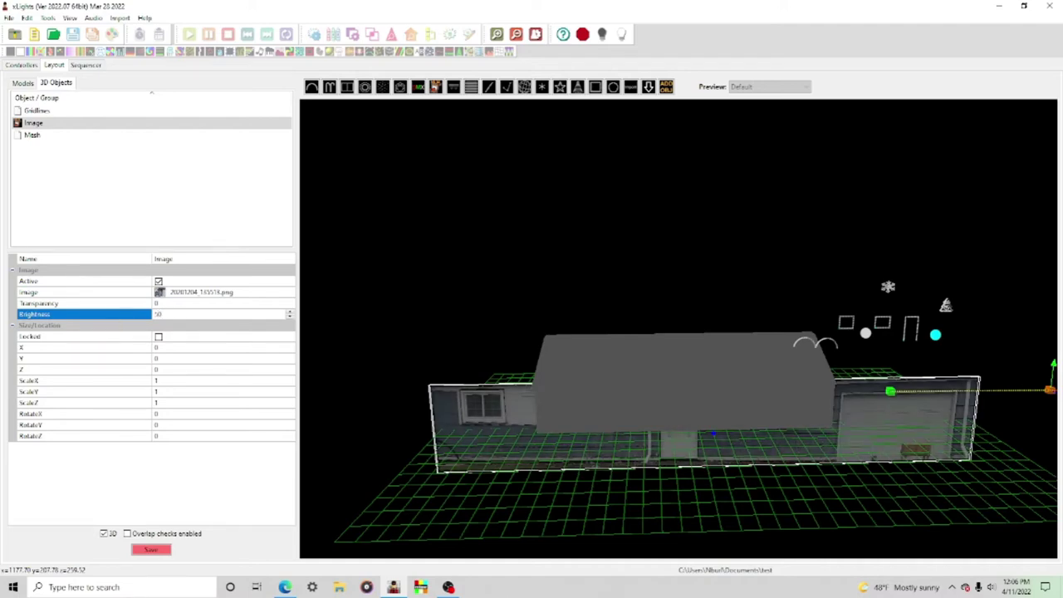
Step: Scale the house image to 0.5 in both X and Y
click(178, 381)
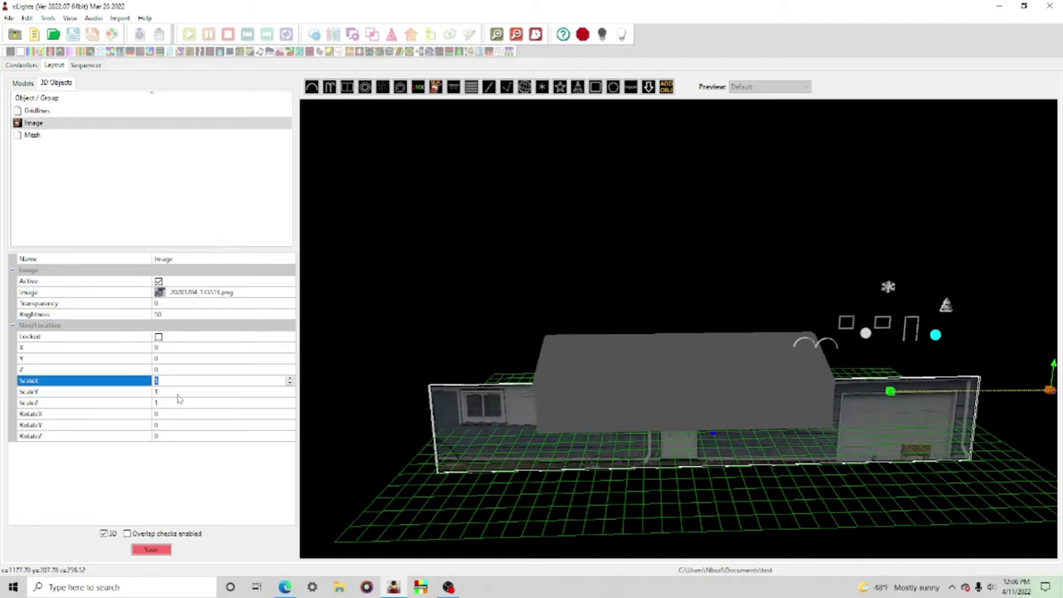
text(0.5)
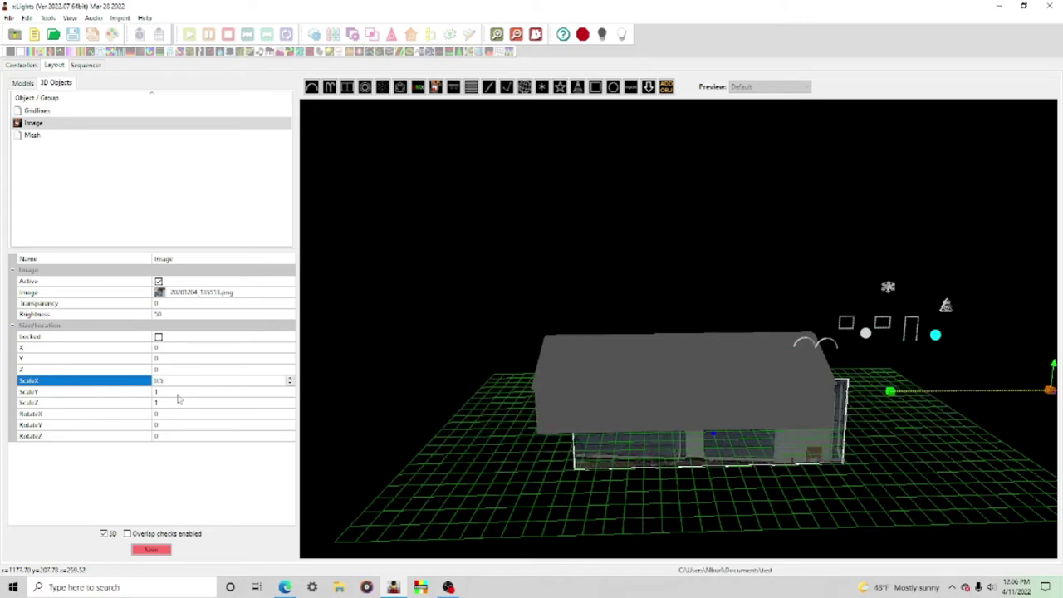
click(174, 391)
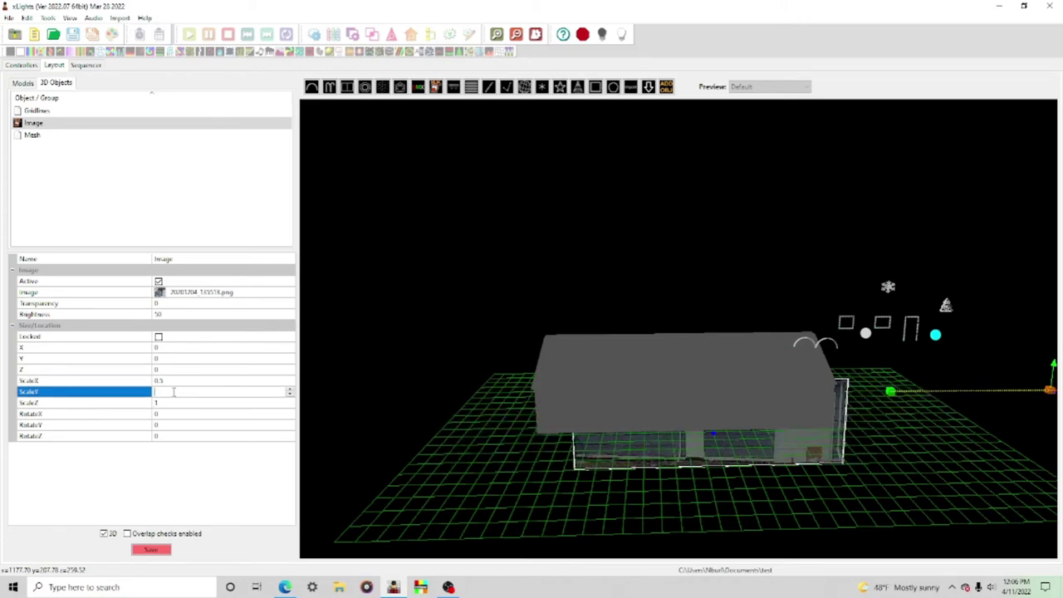
scroll(631, 503, up, 5)
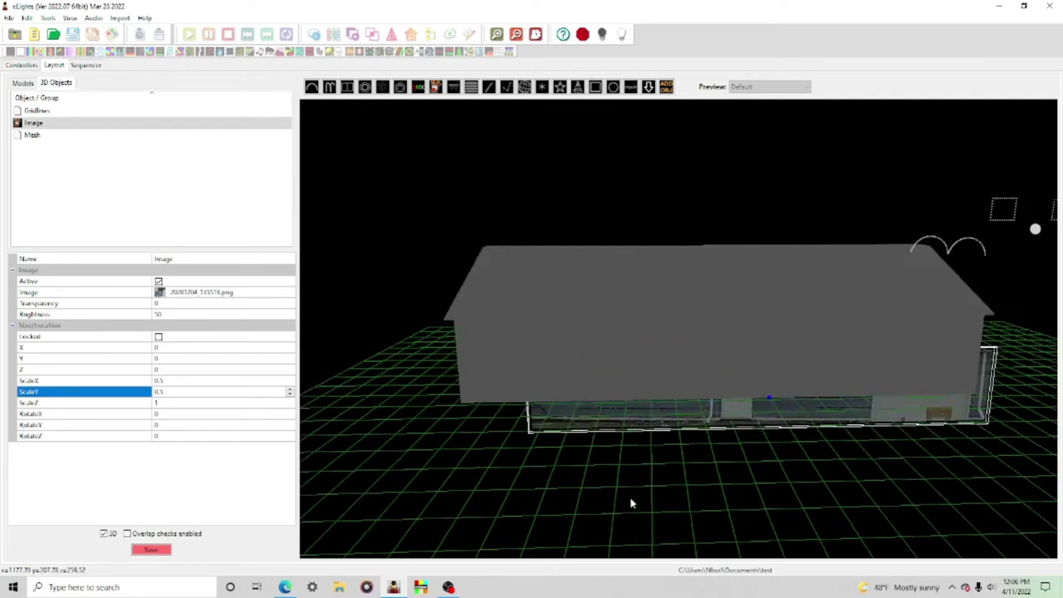
Step: Position the house image against the front wall of the mesh at about X -84, Y 93, Z 57
drag(796, 379, 811, 418)
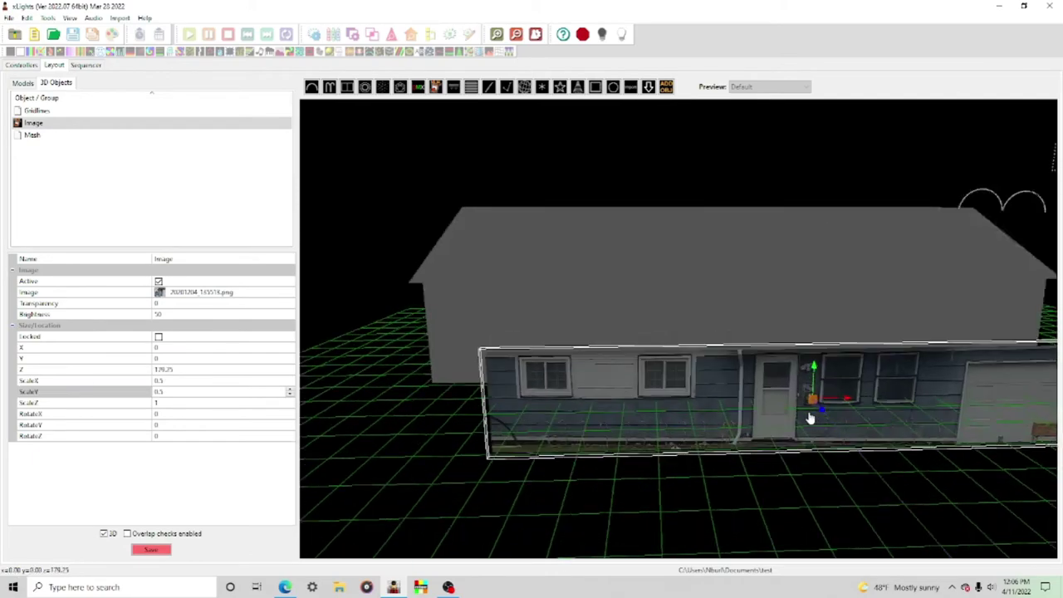
drag(706, 473, 730, 480)
drag(784, 341, 747, 289)
drag(785, 331, 699, 367)
drag(597, 396, 709, 365)
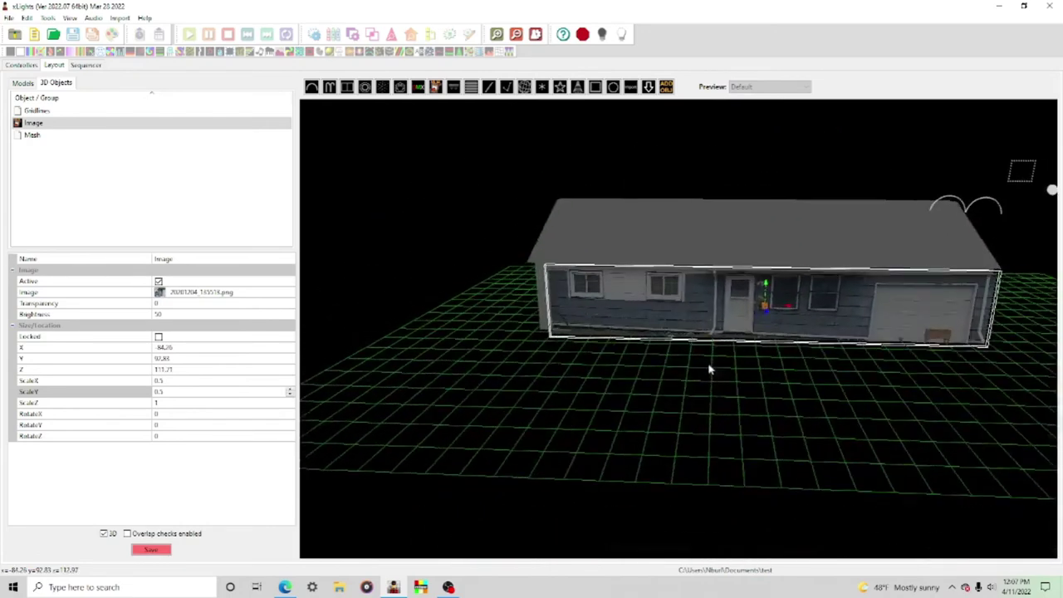
drag(767, 310, 773, 313)
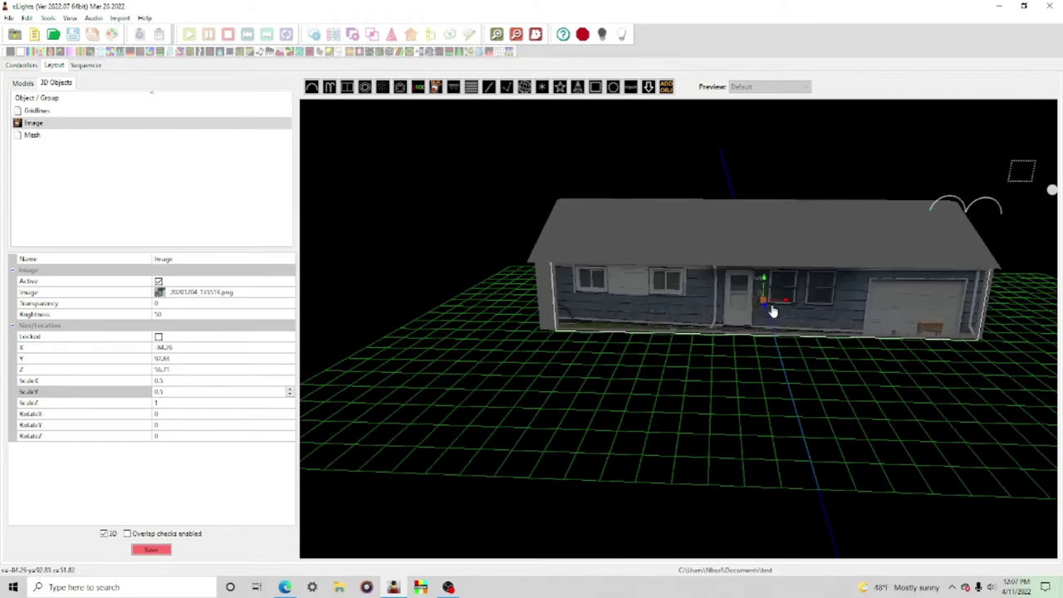
Step: Examine from several angles how the house image lines up with the front wall of the mesh
click(684, 356)
scroll(705, 403, up, 2)
middle_drag(699, 420, 725, 399)
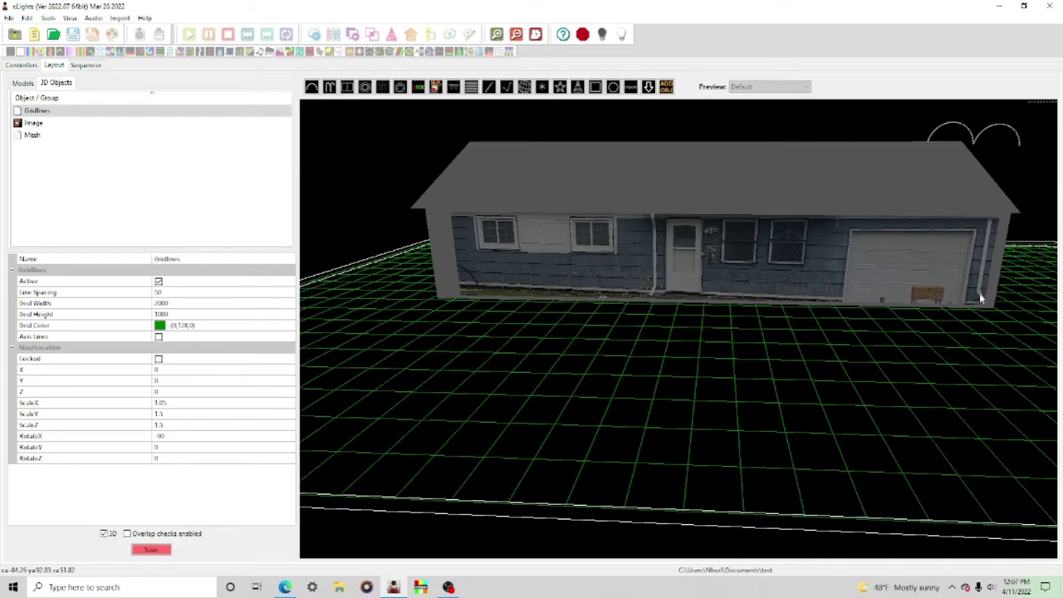
drag(908, 346, 631, 313)
drag(515, 356, 569, 333)
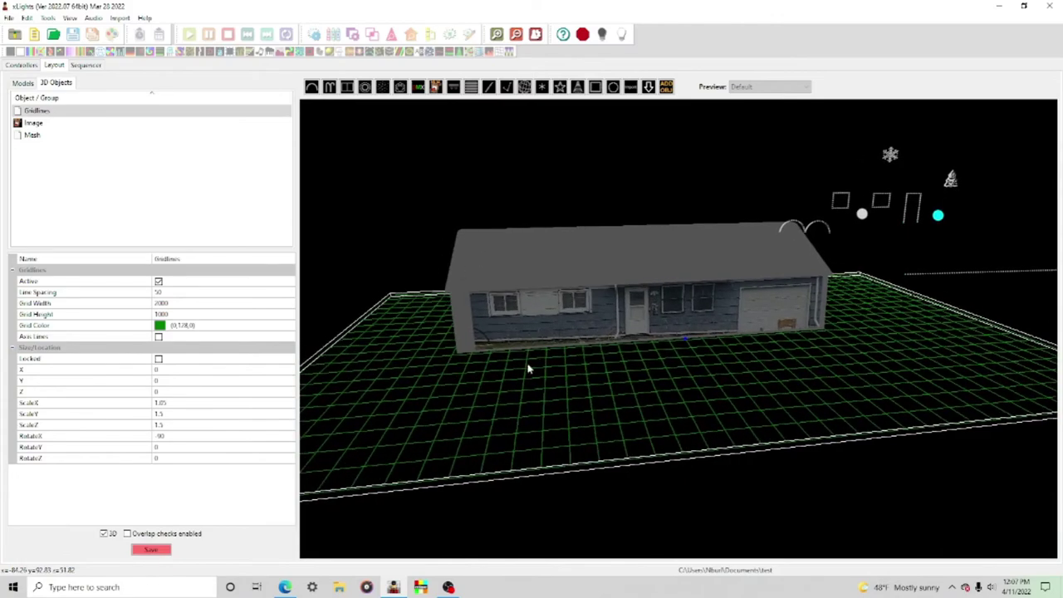
drag(528, 369, 486, 303)
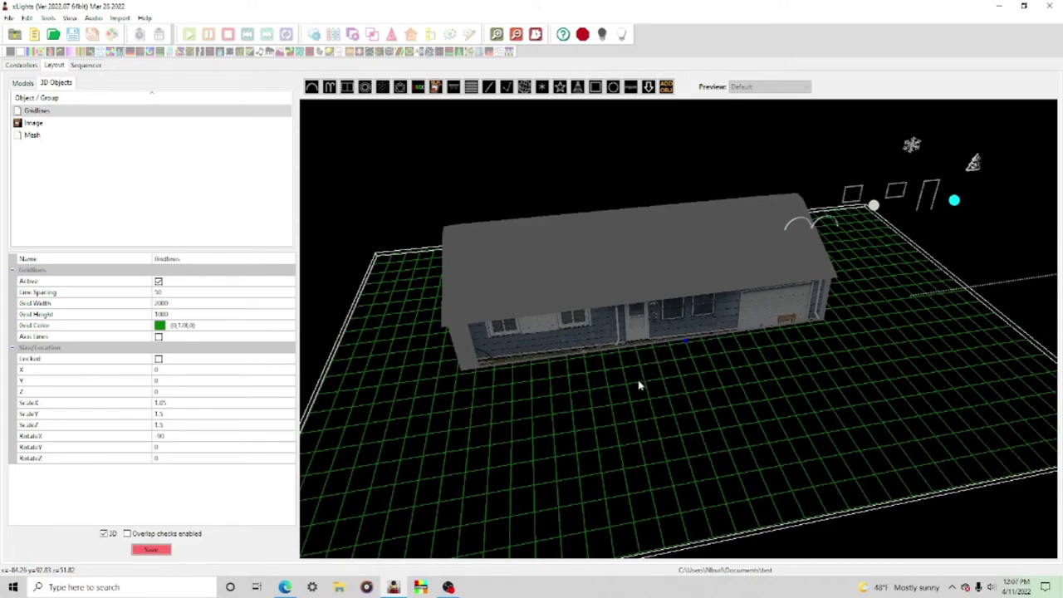
drag(581, 232, 598, 296)
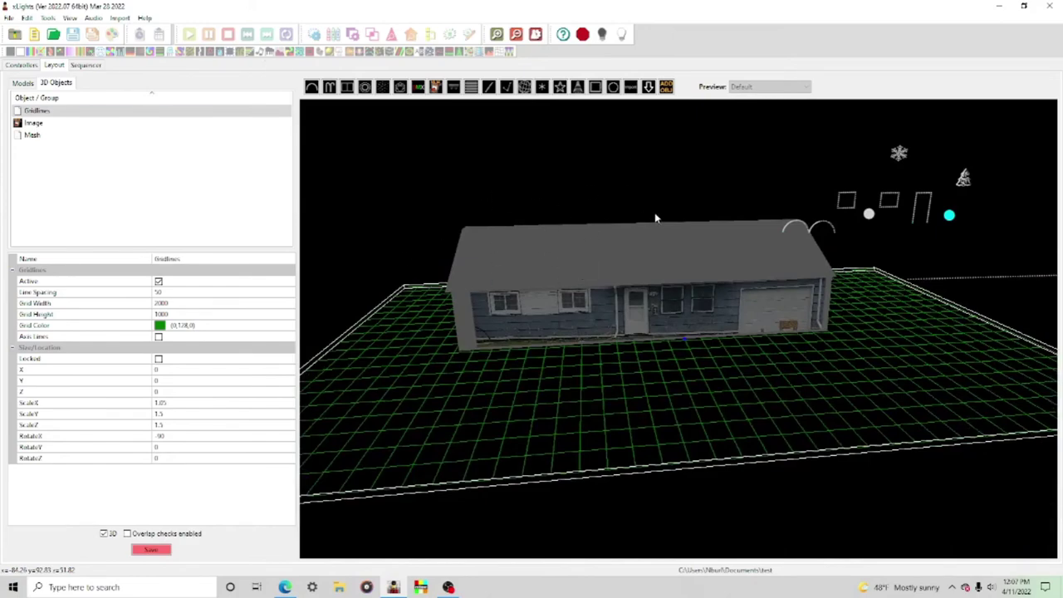
mouse_move(511, 311)
mouse_down()
mouse_move(562, 318)
mouse_move(565, 278)
mouse_move(595, 294)
mouse_move(518, 310)
mouse_move(474, 294)
mouse_move(498, 349)
mouse_move(502, 310)
mouse_up()
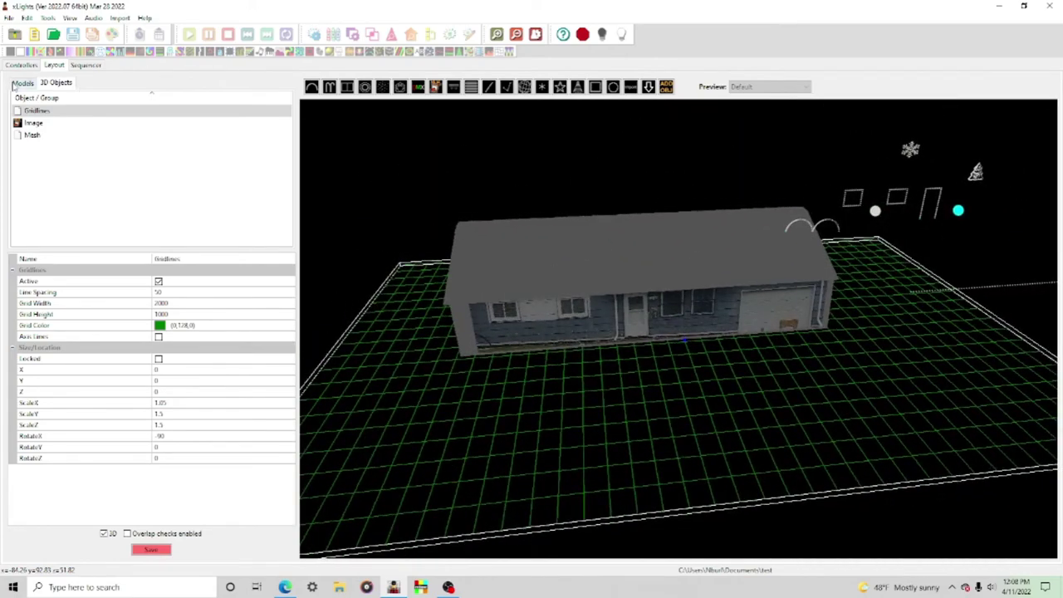
Step: Move the Window Frame model in front of the house's left end, to about X -515, Y 84, Z 213
click(17, 83)
drag(768, 286, 734, 260)
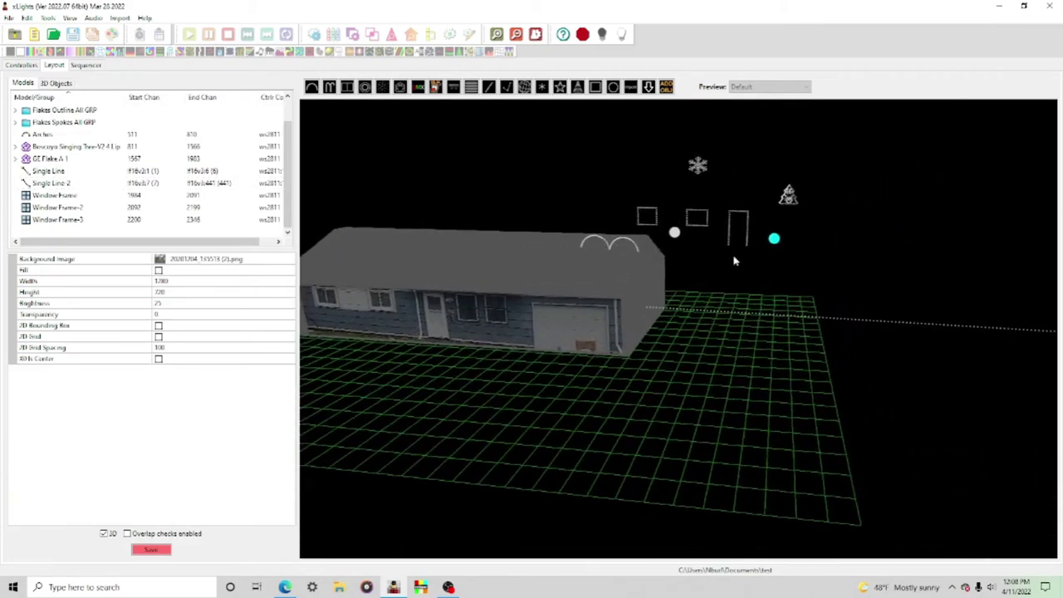
click(648, 218)
drag(658, 280, 847, 307)
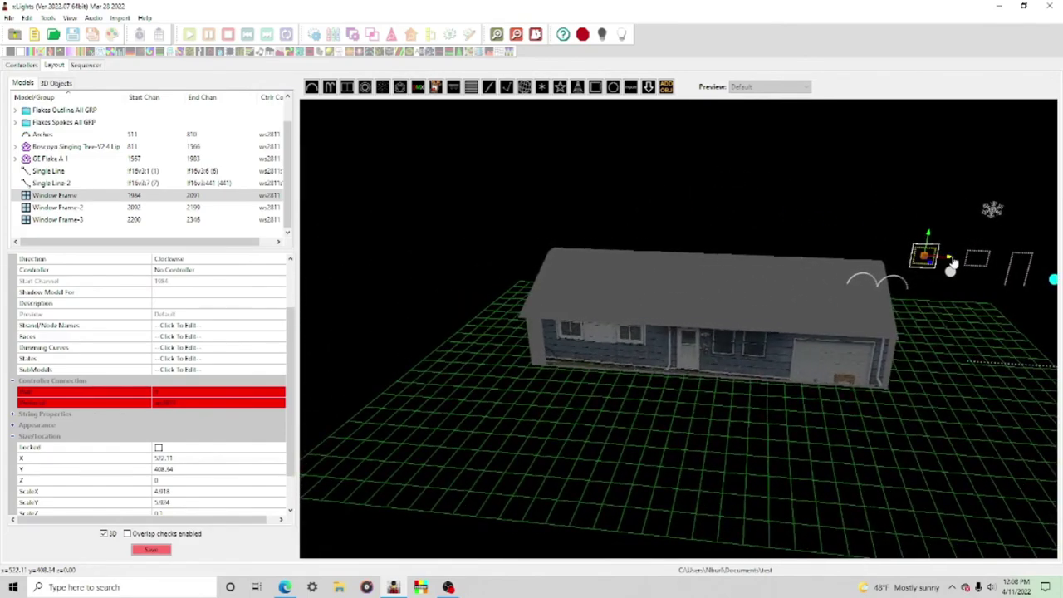
drag(942, 258, 556, 286)
drag(557, 289, 545, 305)
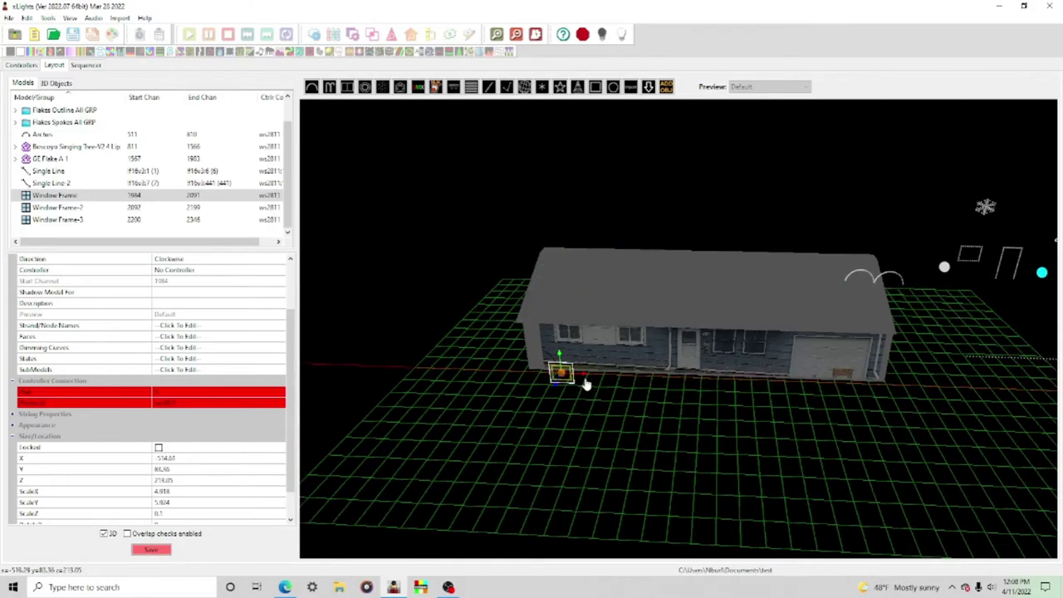
Step: Place the Window Frame model against the wall over the leftmost window, at about X -531, Y 130, Z 58
drag(593, 398, 658, 407)
scroll(657, 402, up, 4)
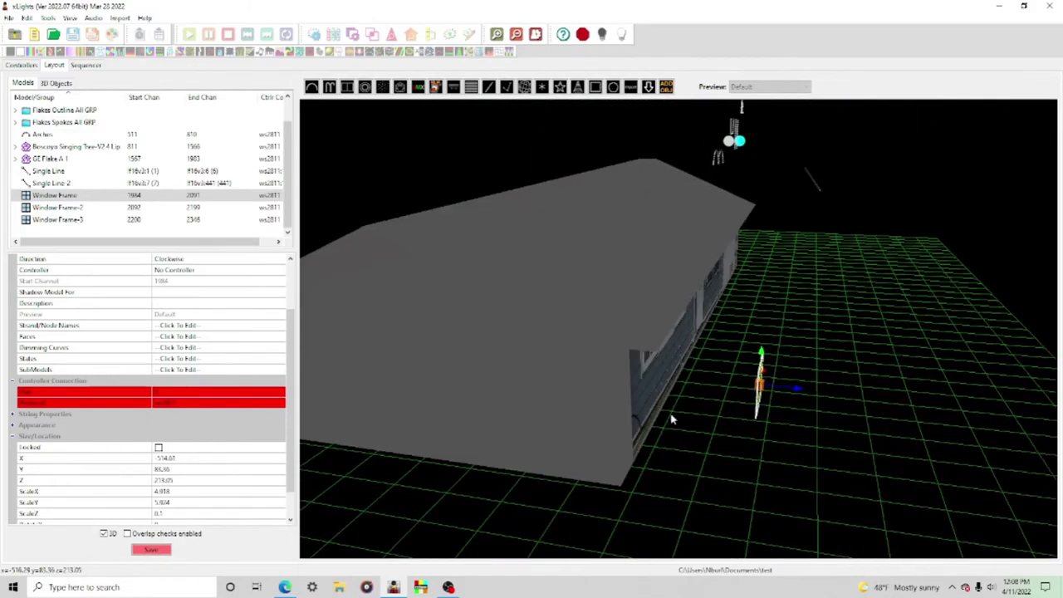
drag(769, 388, 676, 360)
drag(635, 331, 634, 301)
drag(672, 380, 601, 377)
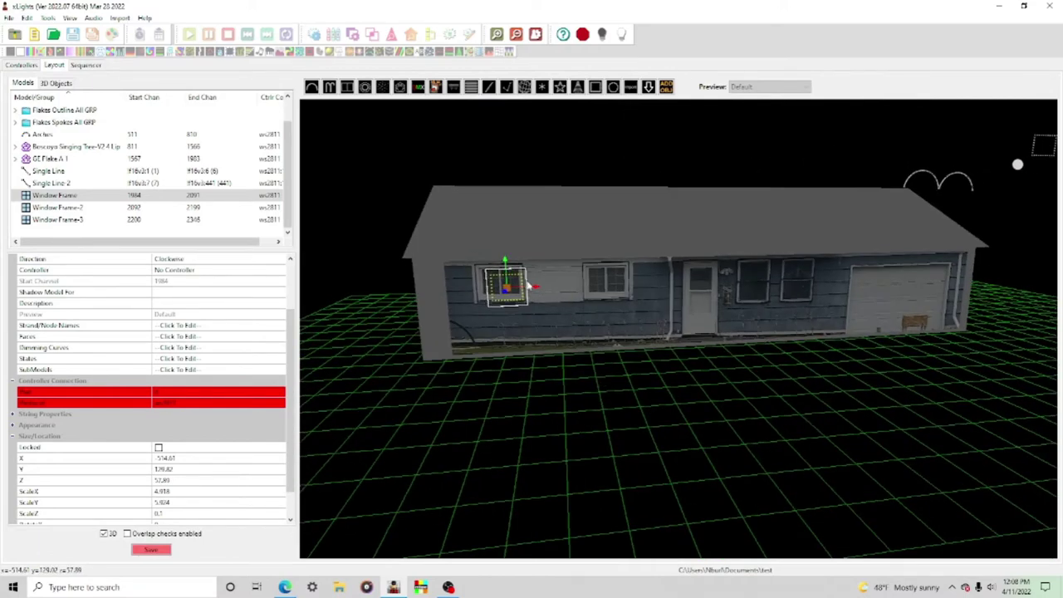
drag(531, 291, 504, 292)
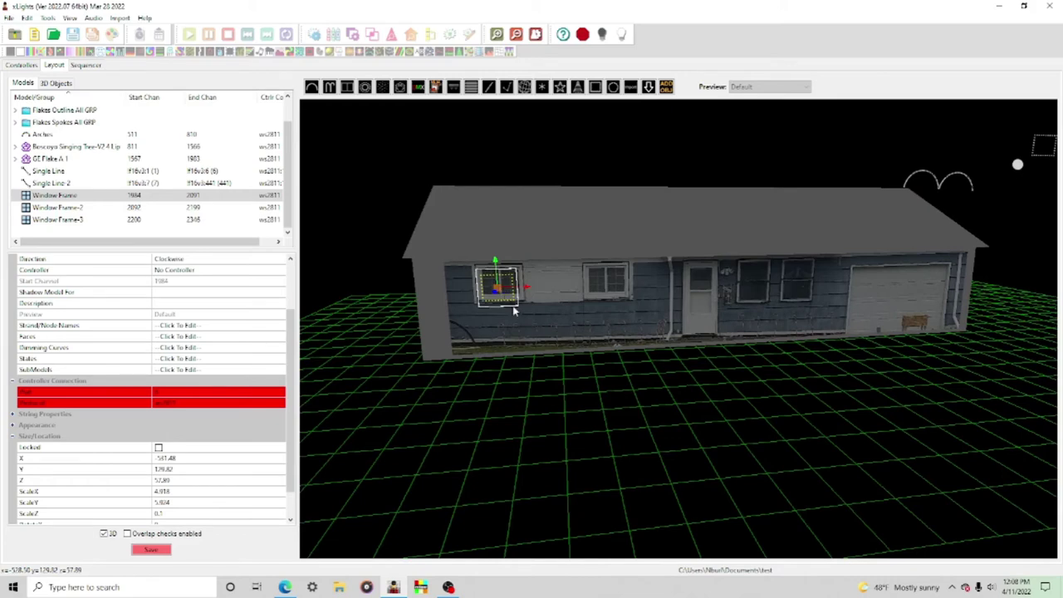
Step: Enlarge the Window Frame model to fit the leftmost window, with an X scale of about 7.2 and Y scale of about 8.2
scroll(513, 314, up, 3)
click(605, 294)
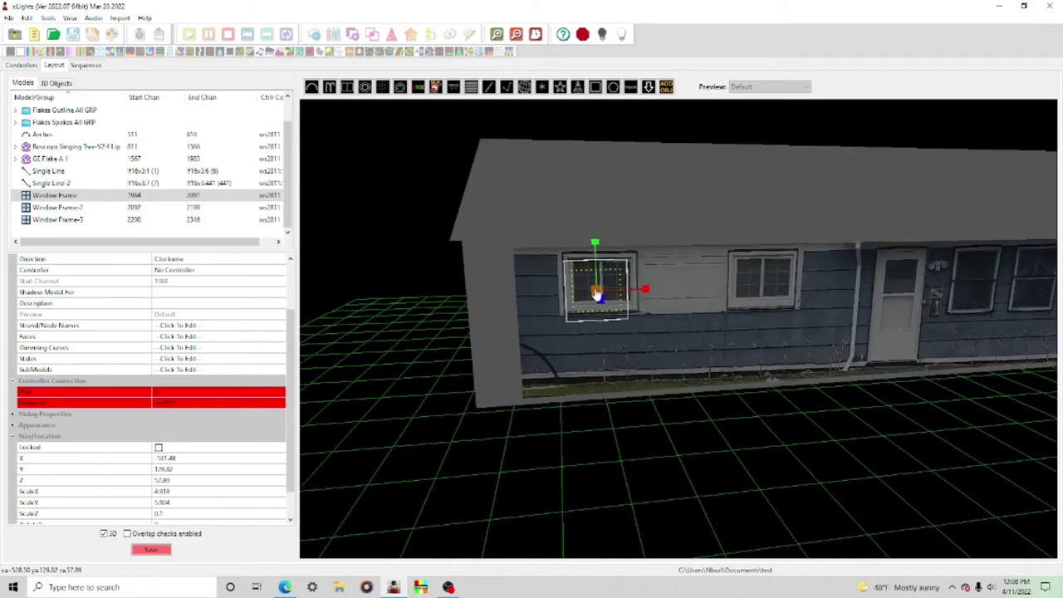
drag(640, 291, 671, 298)
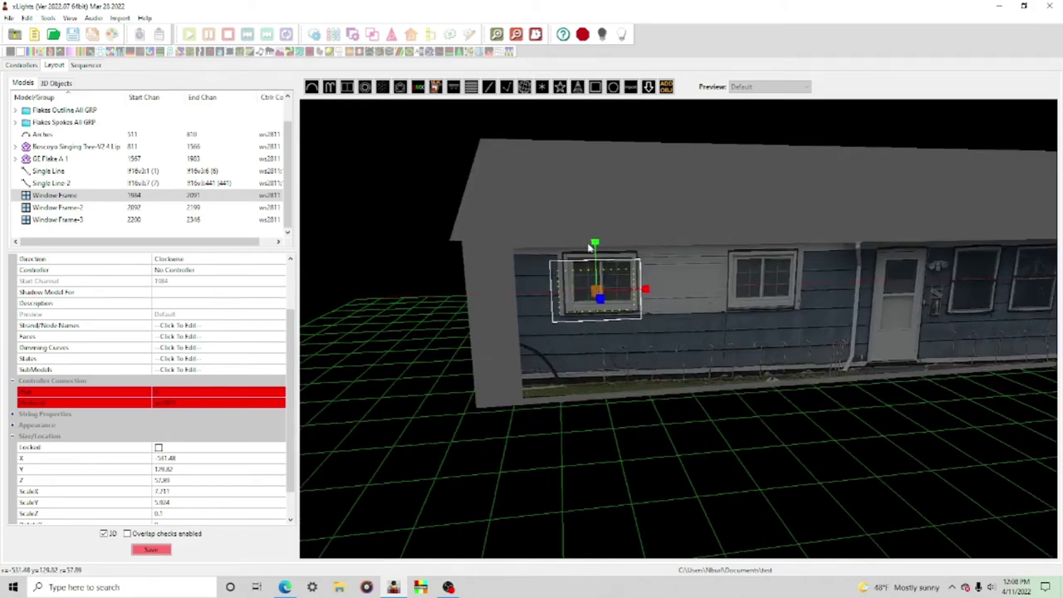
drag(594, 243, 610, 223)
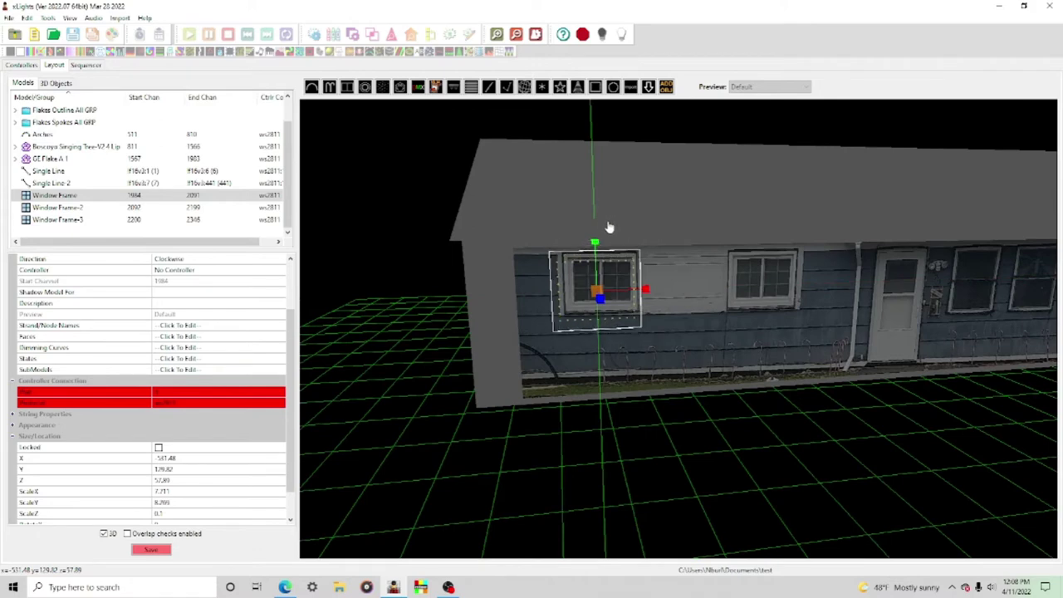
Step: Nudge the Window Frame model to about X -526 and adjust its height so that it outlines the leftmost window
click(600, 293)
click(604, 293)
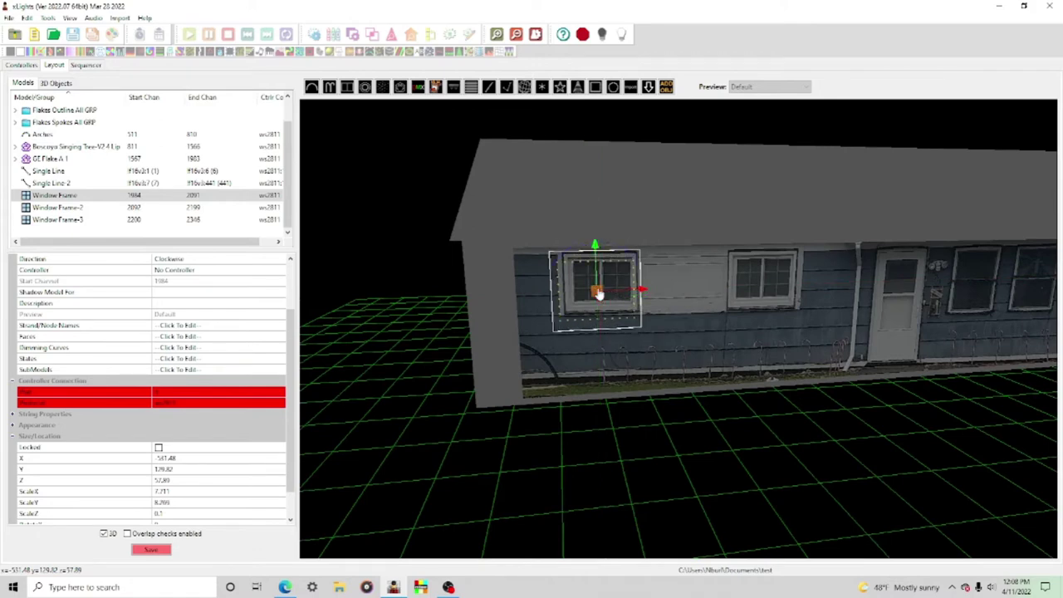
drag(646, 290, 648, 290)
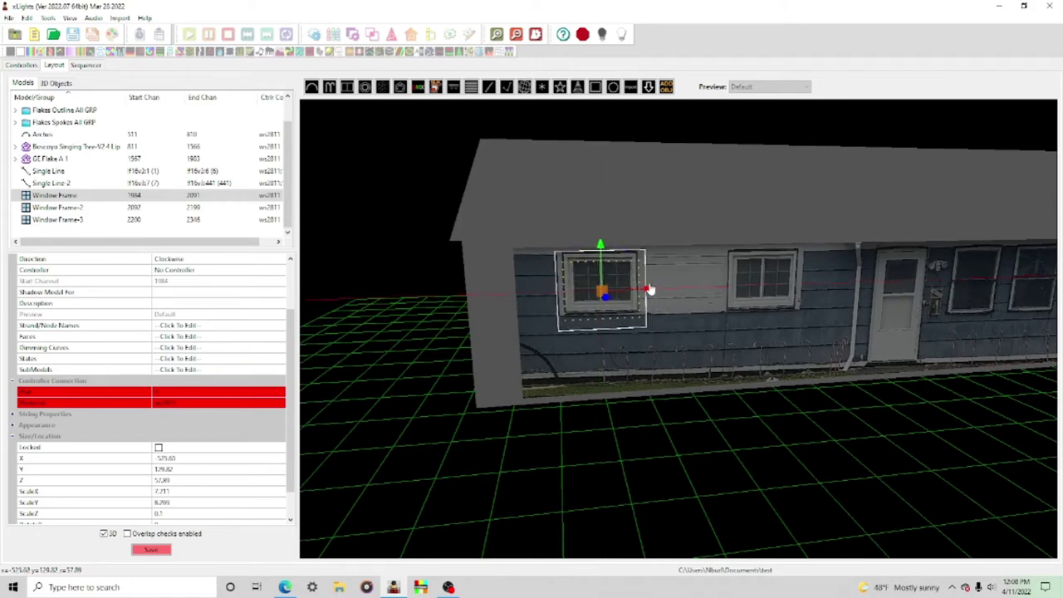
drag(601, 246, 604, 251)
click(630, 386)
scroll(631, 390, down, 5)
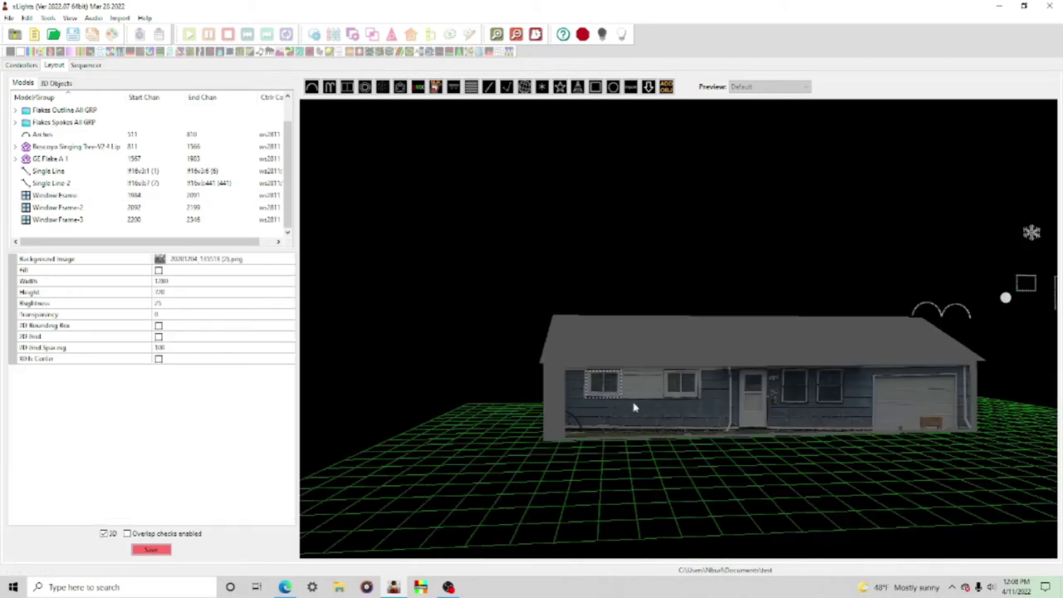
scroll(633, 401, up, 3)
scroll(635, 452, down, 2)
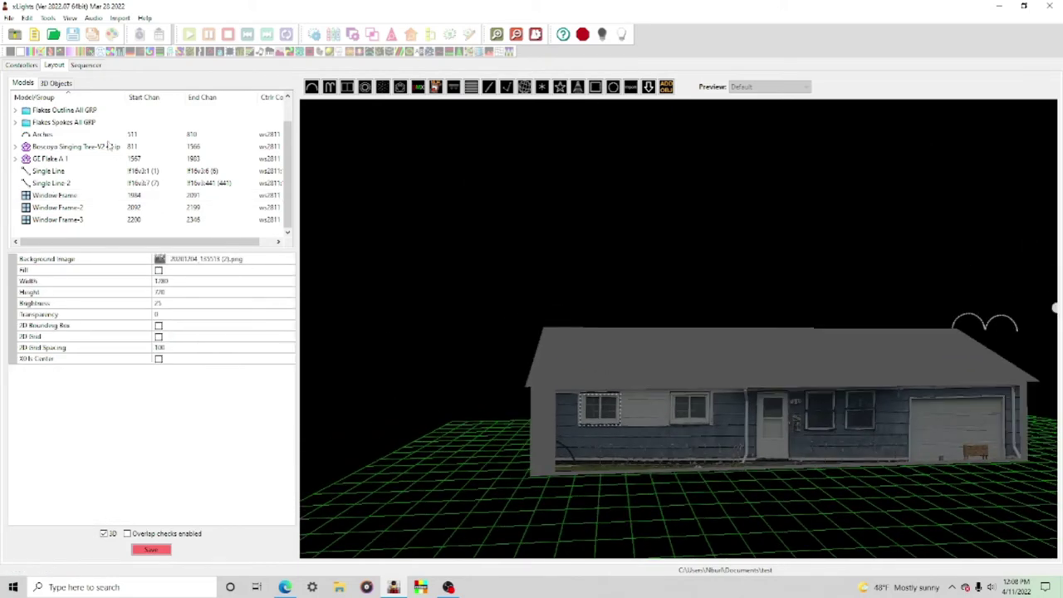
Step: Set the house image's brightness to 25
click(70, 82)
click(71, 137)
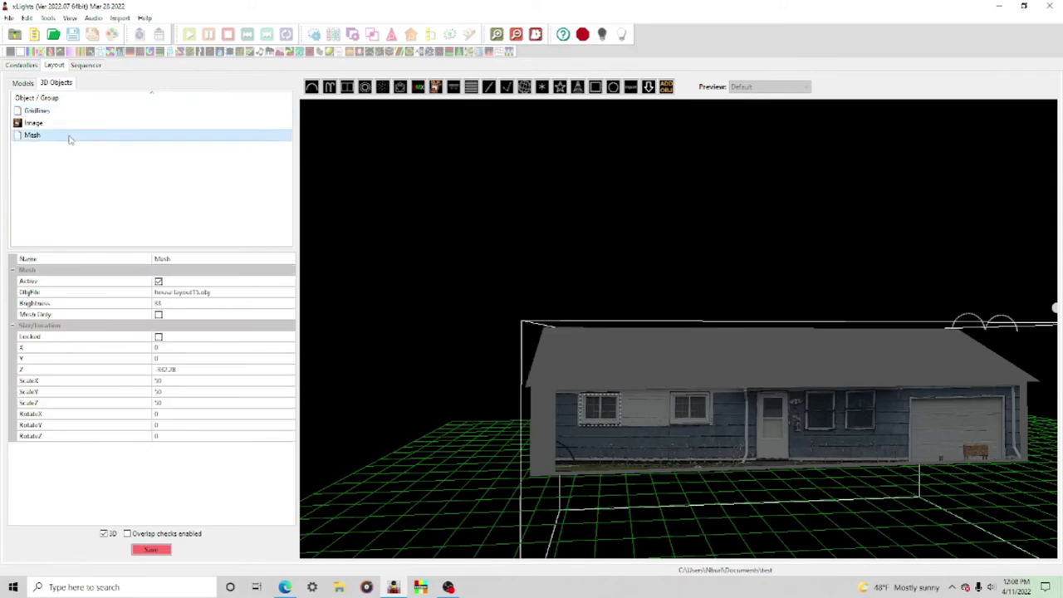
click(68, 125)
click(163, 315)
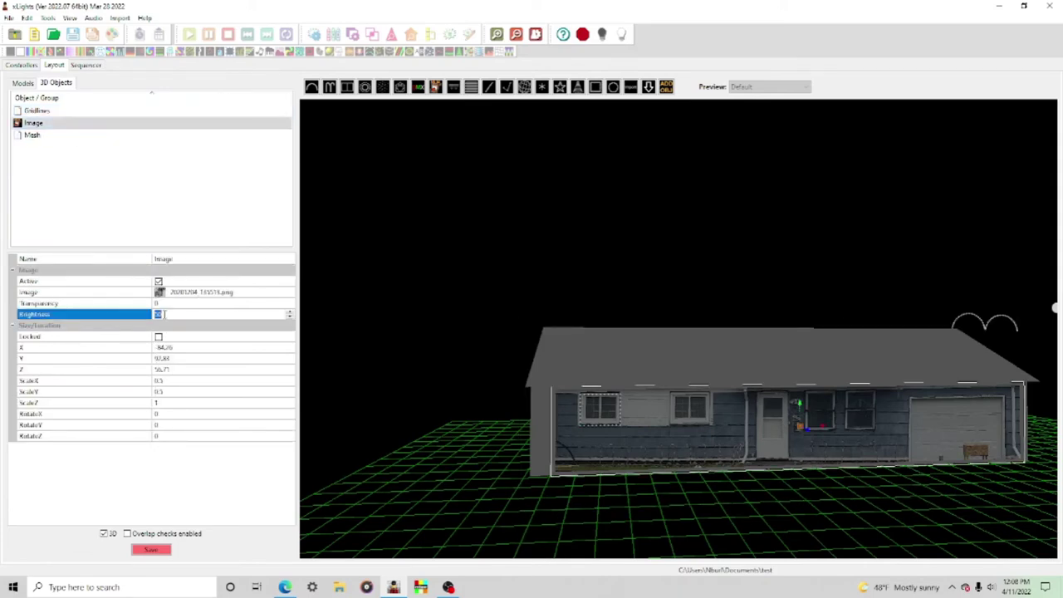
text(25)
key(Return)
Step: Examine the dimmed house and its window frame from the front, from above and from the side
right_click(793, 505)
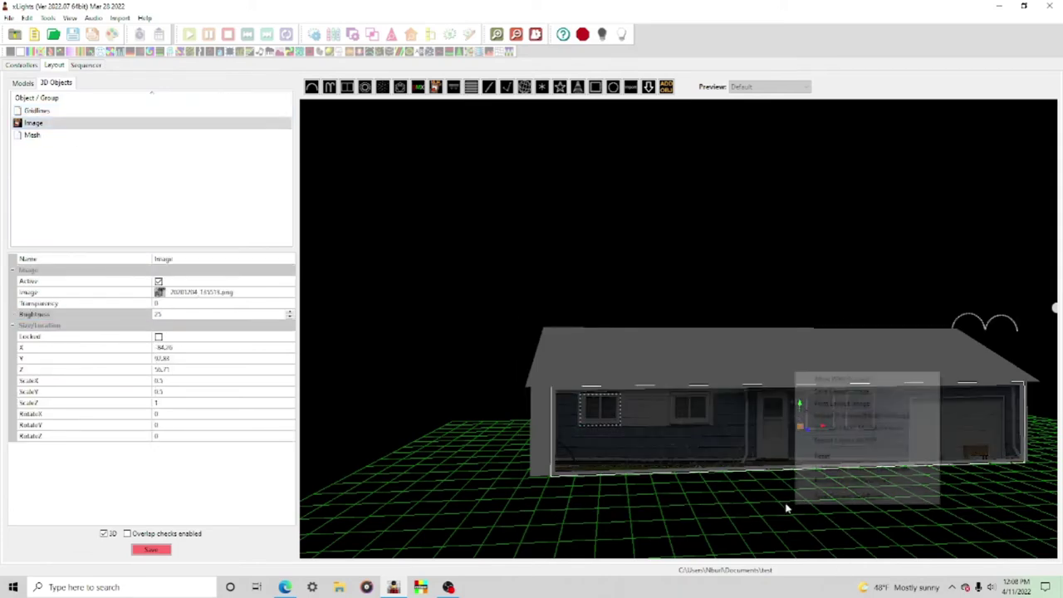
click(740, 501)
middle_drag(740, 502, 510, 459)
drag(511, 465, 849, 422)
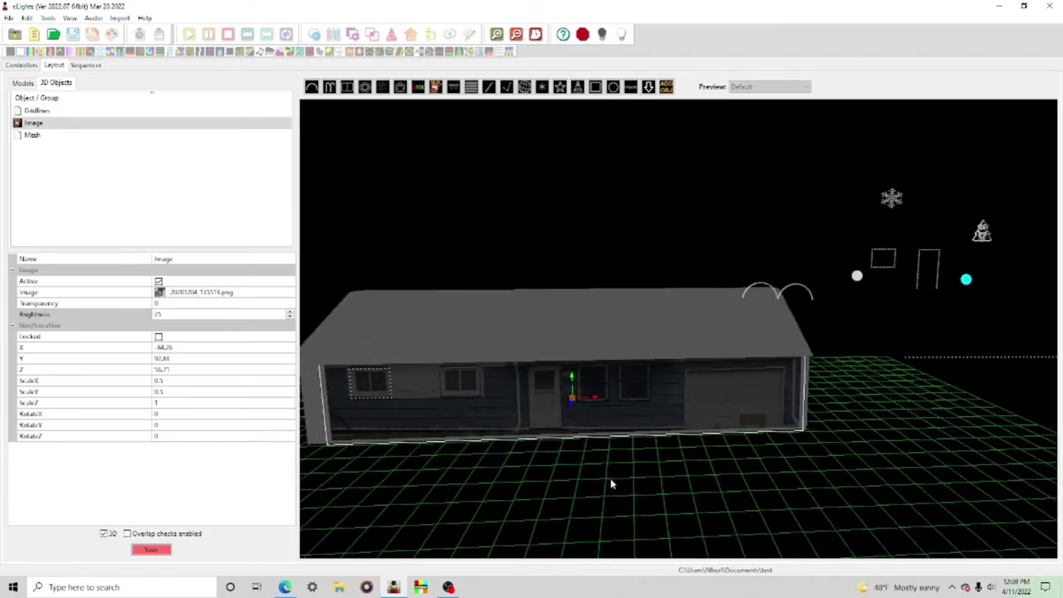
drag(611, 484, 581, 321)
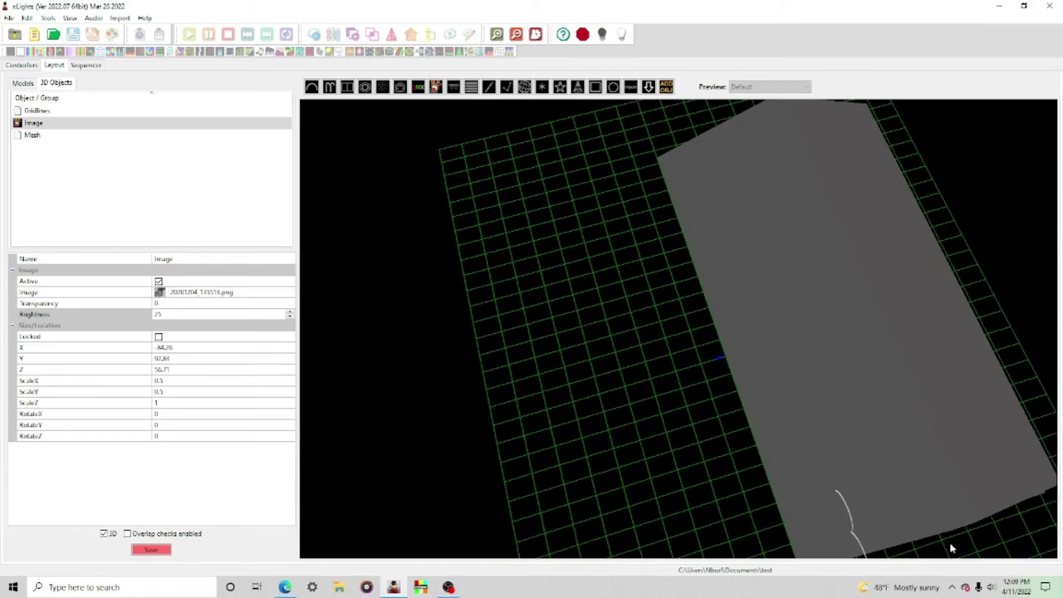
drag(954, 549, 1018, 470)
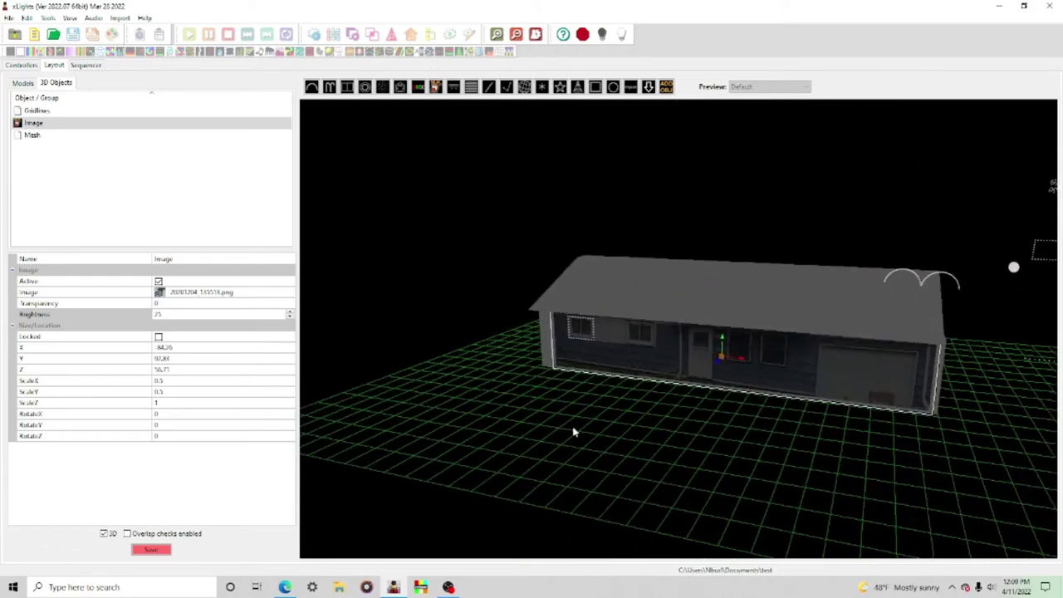
drag(573, 432, 539, 437)
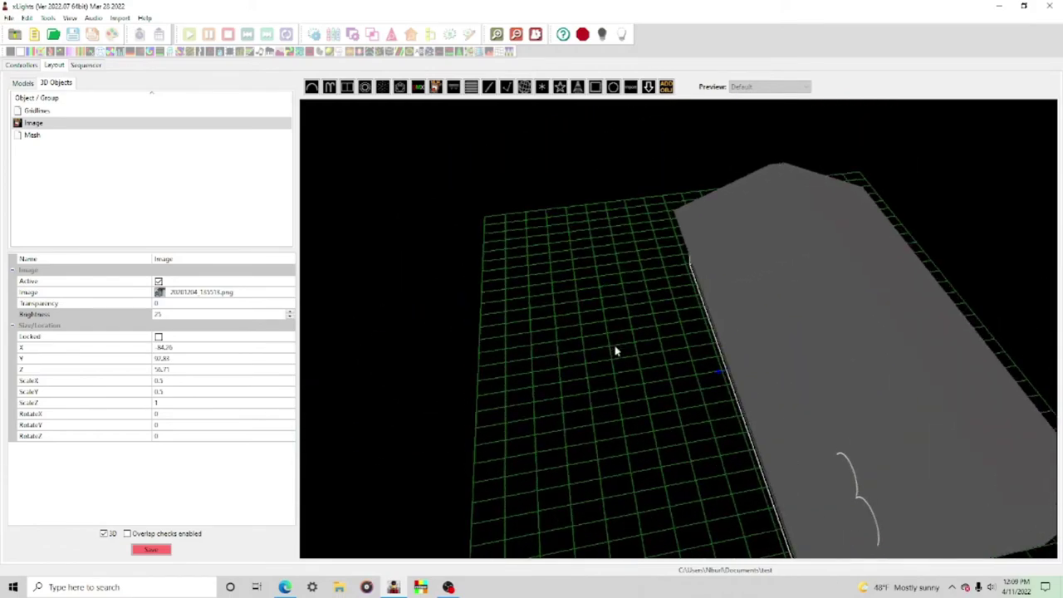
drag(636, 415, 757, 317)
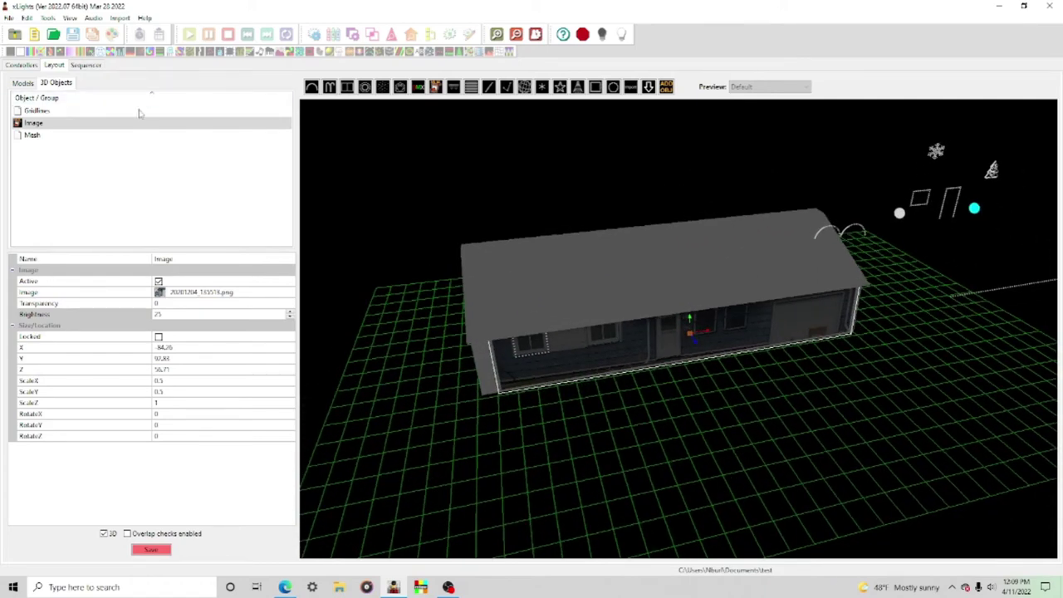
Step: Move the Arches model onto the grid in front of the house at about X 99, Y 23, Z 442 and check its placement
click(23, 83)
click(686, 264)
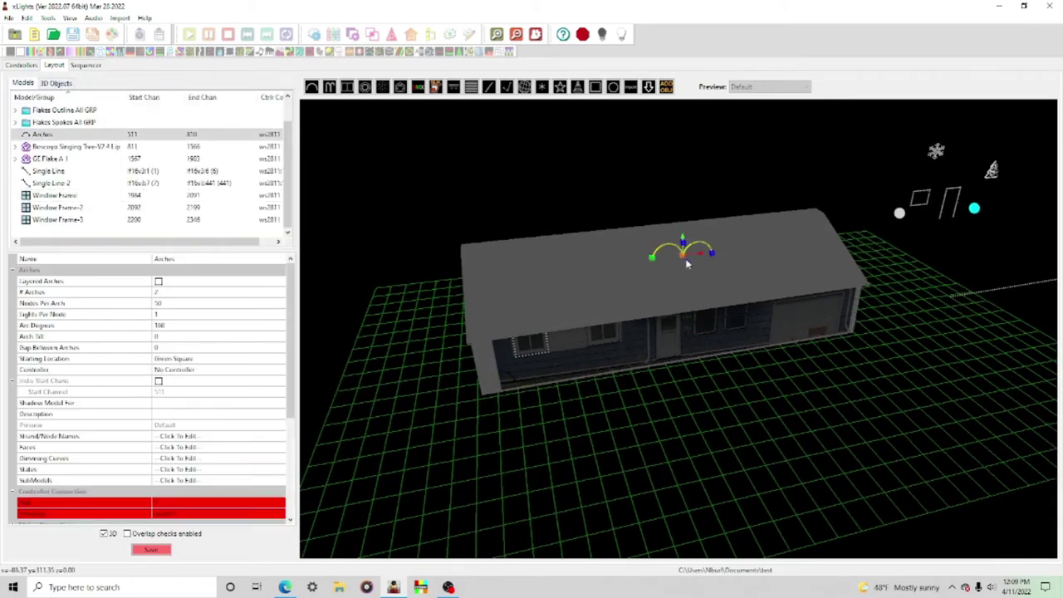
drag(686, 263, 693, 382)
drag(679, 418, 828, 428)
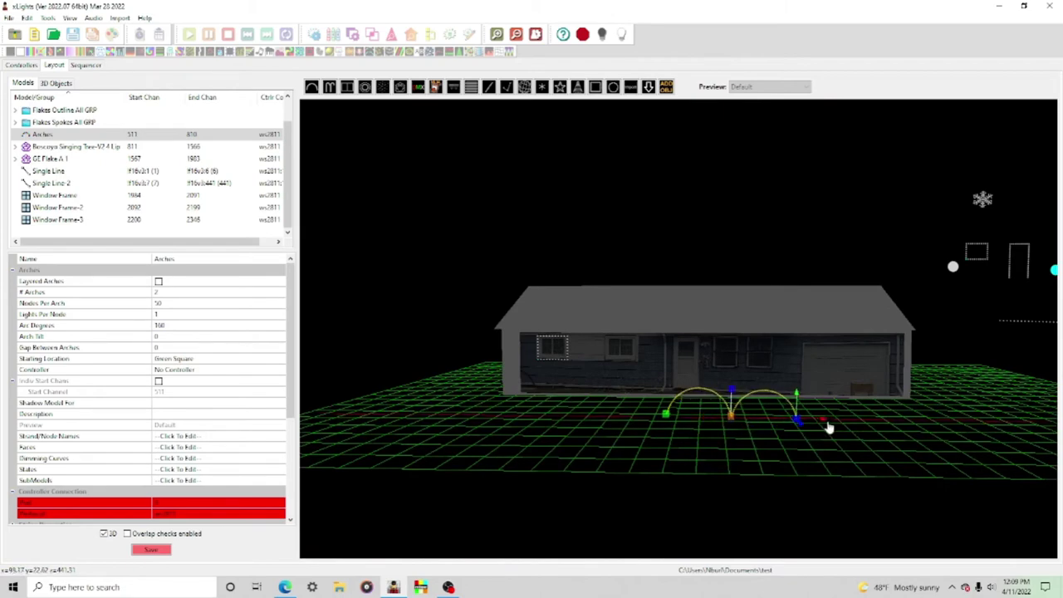
drag(735, 417, 628, 467)
scroll(686, 407, down, 2)
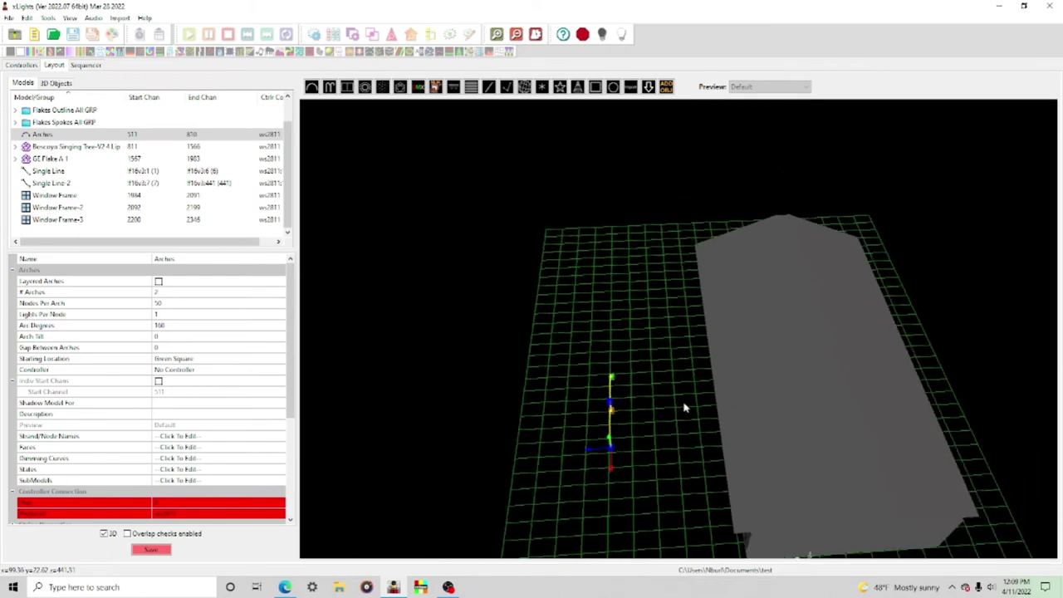
drag(685, 407, 781, 366)
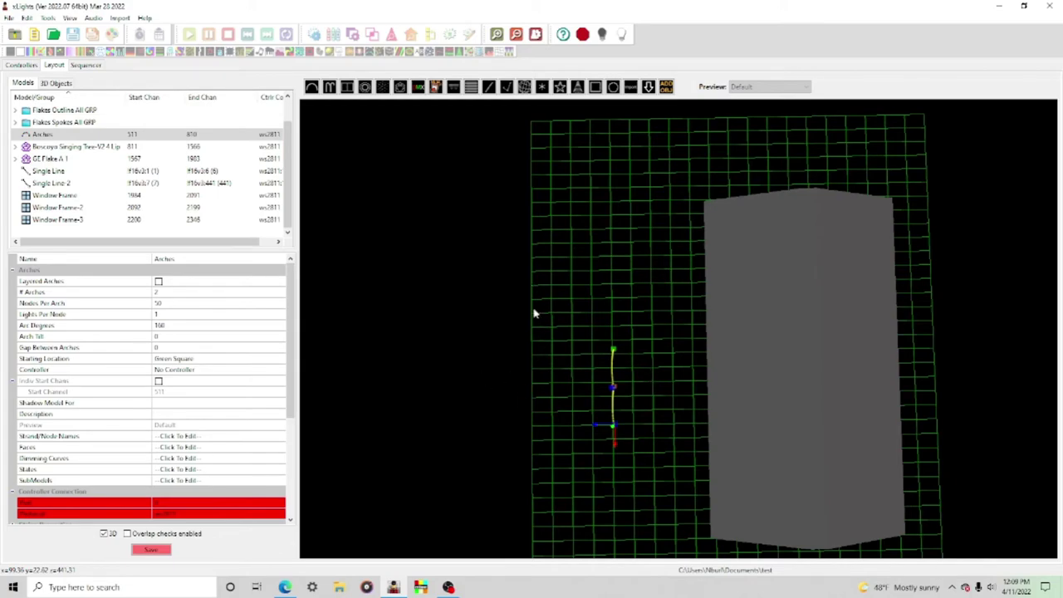
drag(484, 471, 597, 384)
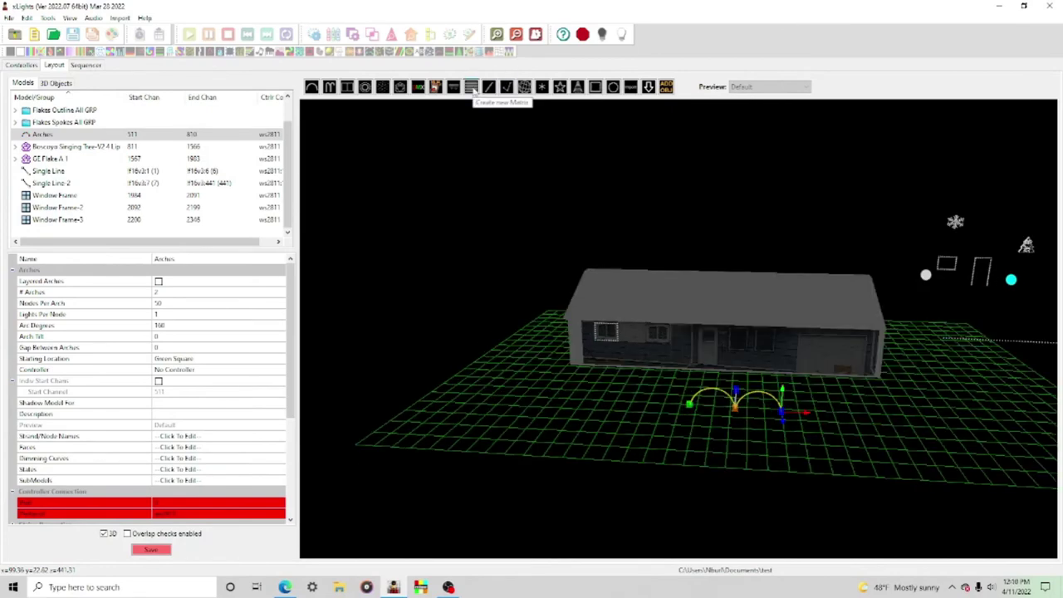
Step: Add a Matrix model at about X 292, Y 90, Z 65 and size it to cover the garage door
click(471, 86)
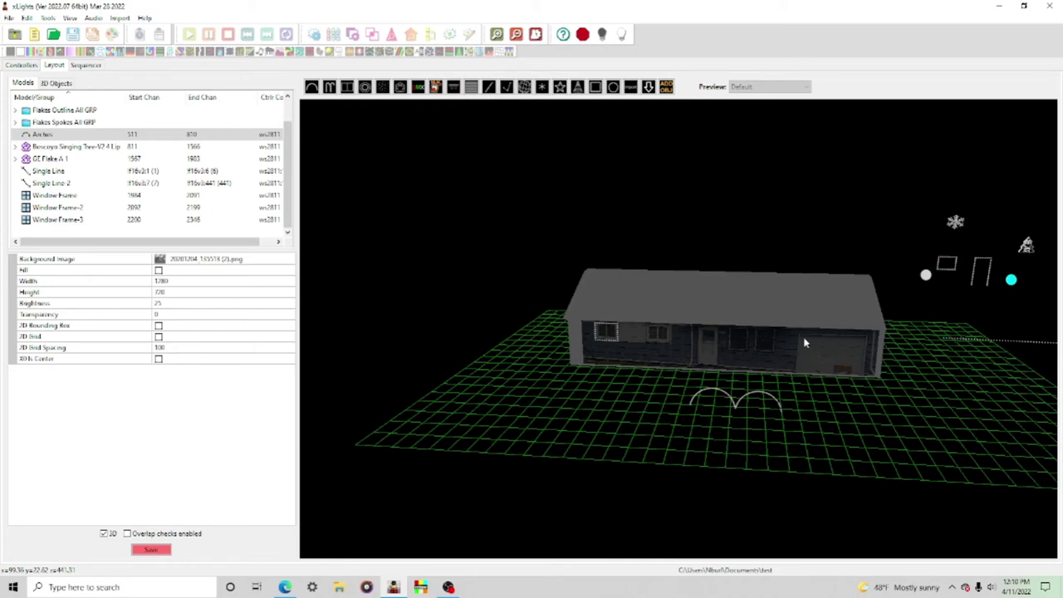
drag(802, 343, 825, 358)
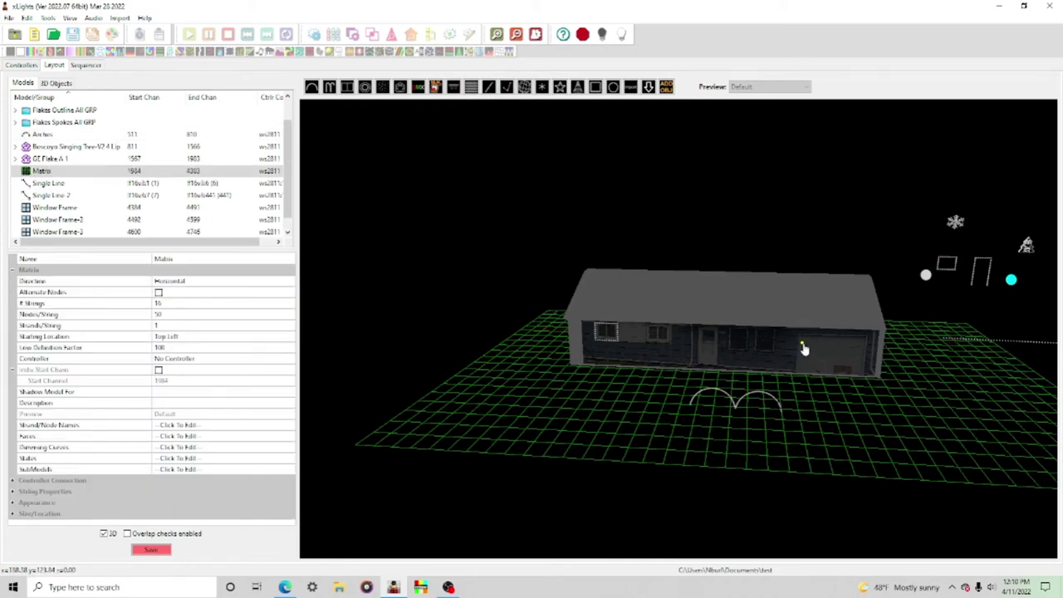
scroll(804, 350, up, 5)
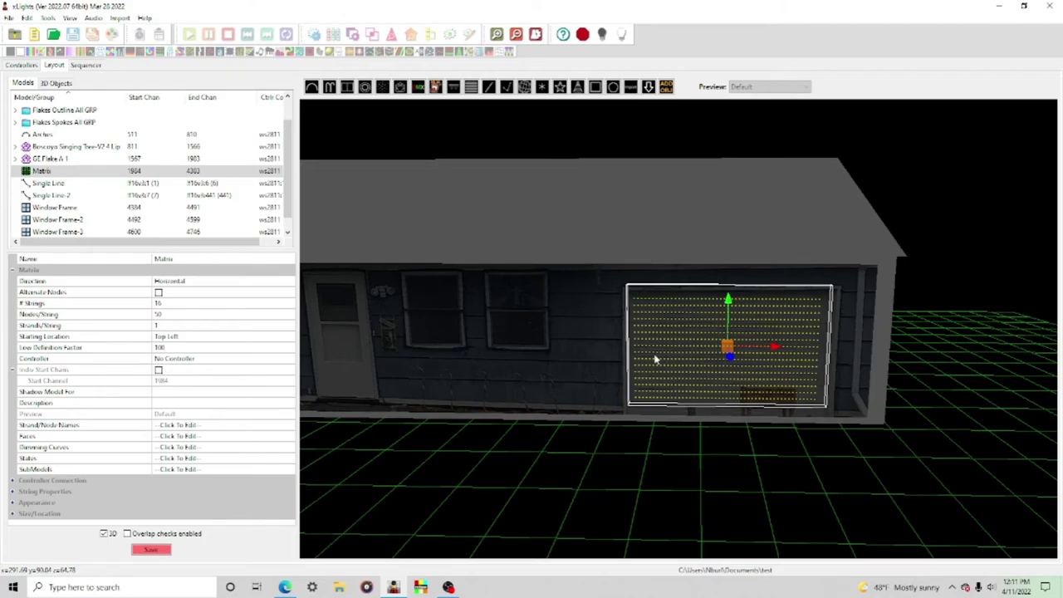
Step: Switch to the browser to check how many pixels a 720p image has, and return to the xLights layout
key(alt+Tab)
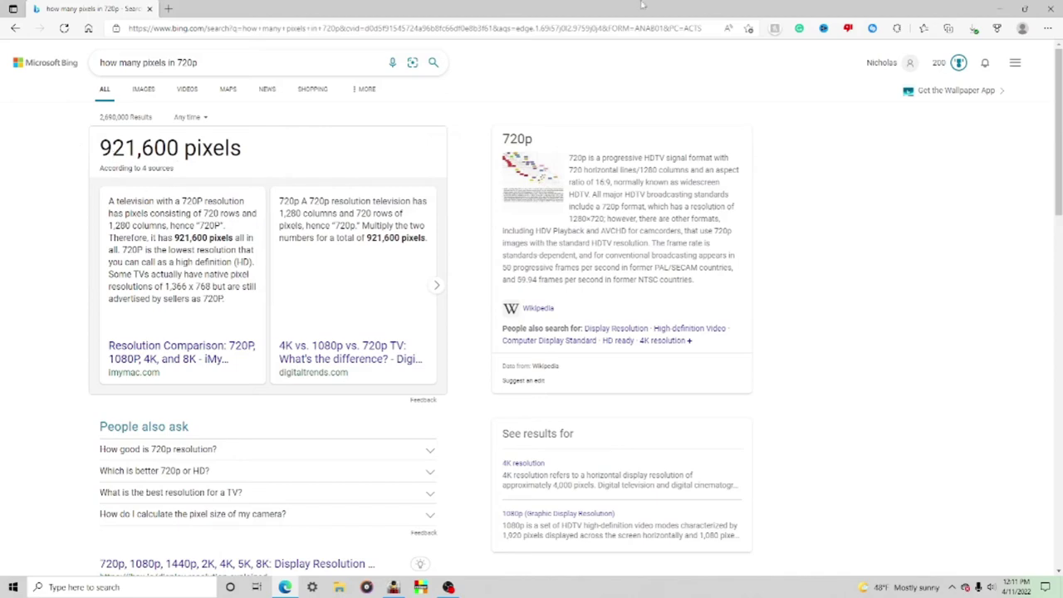
click(999, 8)
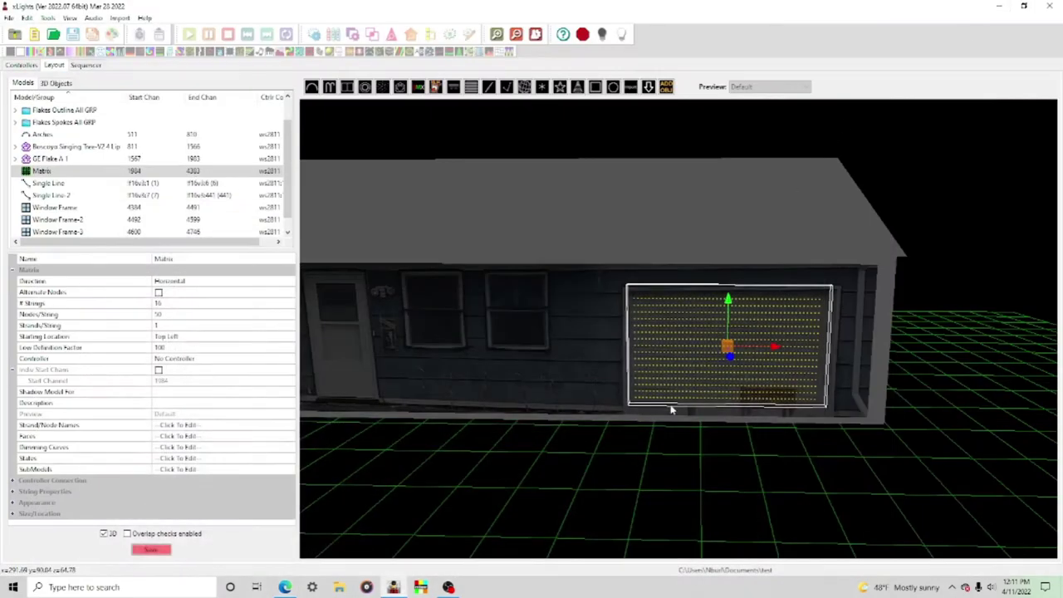
mouse_move(674, 433)
mouse_down()
mouse_move(675, 444)
mouse_move(681, 439)
mouse_up()
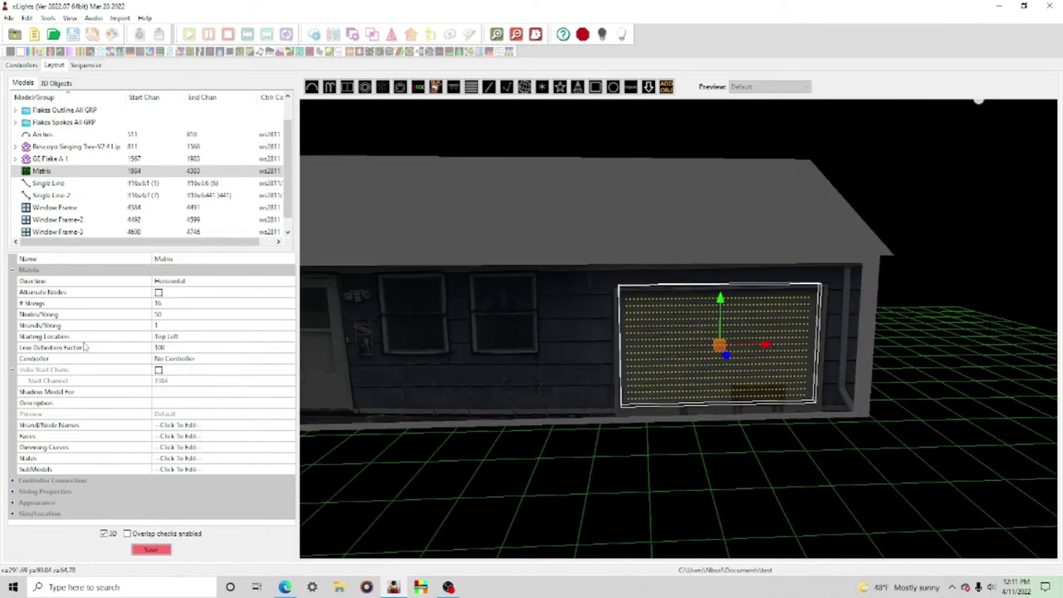
Step: Set the Matrix model to 176 strings with 96 nodes per string
click(162, 305)
text(1)
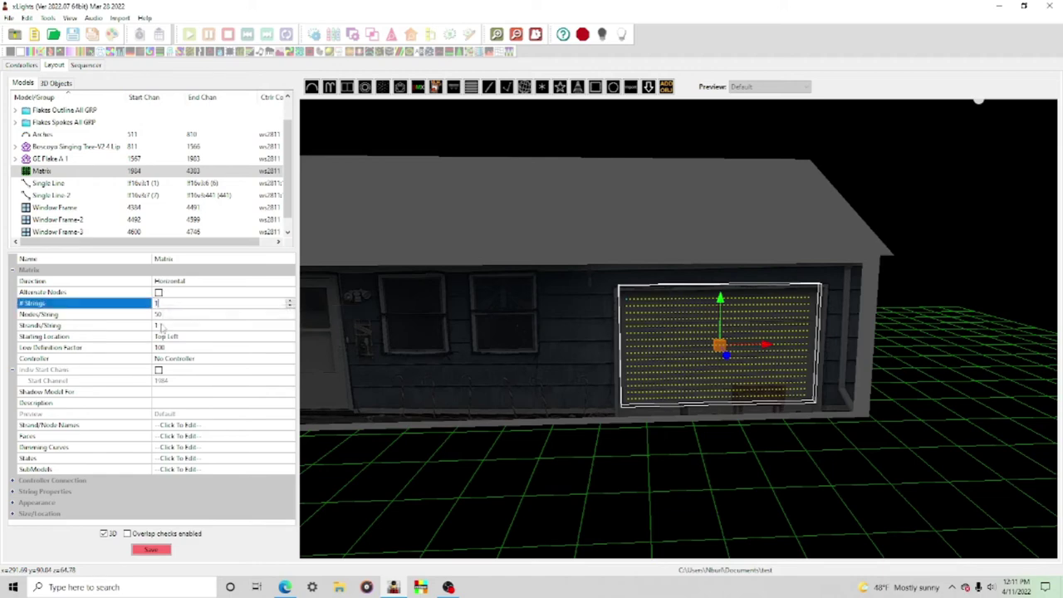
text(77)
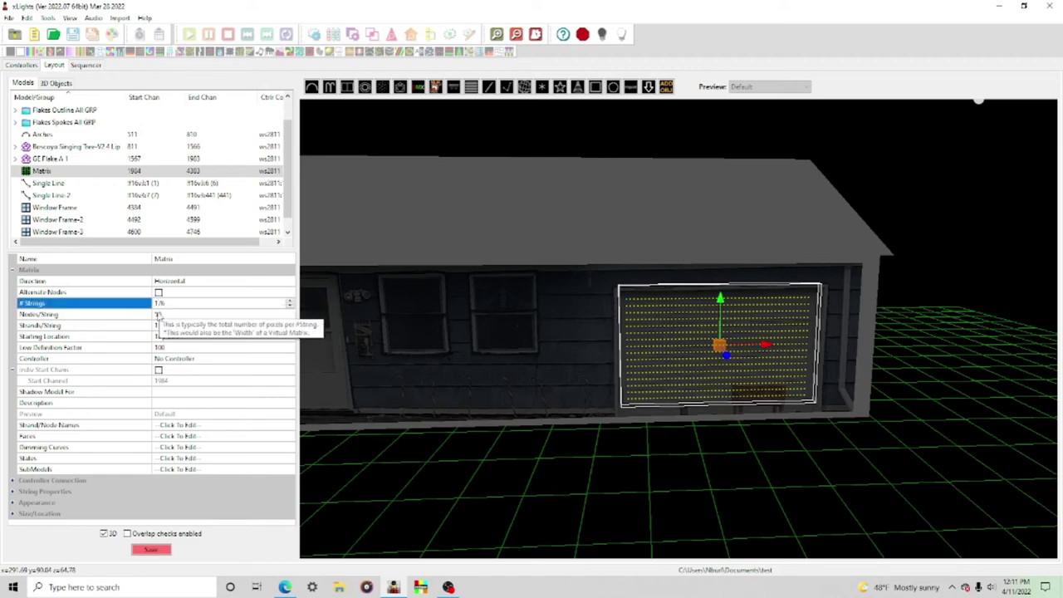
text(6)
key(Return)
click(159, 314)
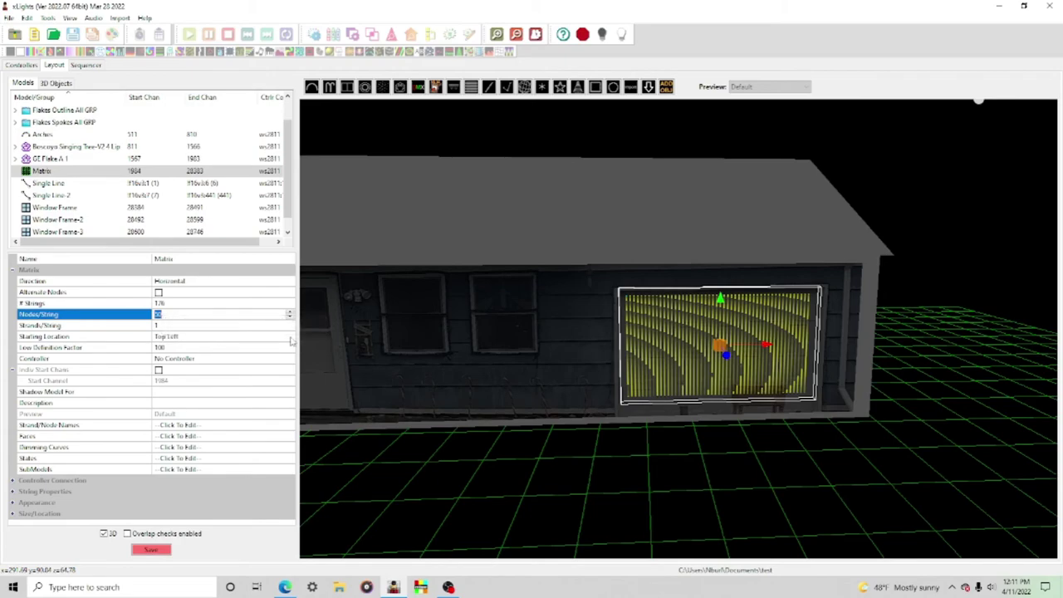
Step: Check the product 176*96 in the browser calculator, and return to the garage-door matrix in xLights
key(alt+Tab)
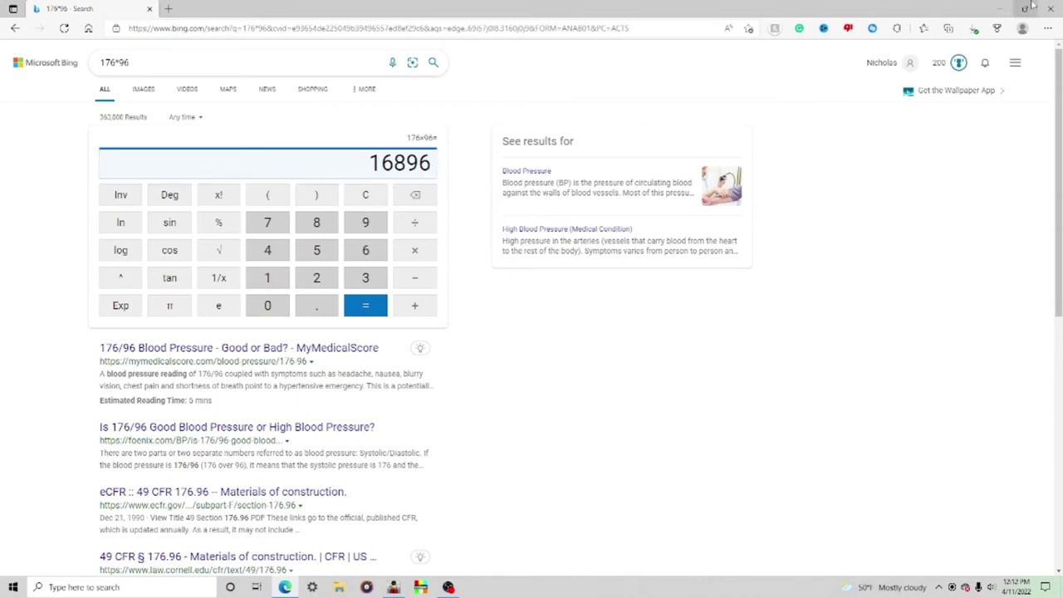
click(1002, 8)
middle_drag(492, 328, 614, 331)
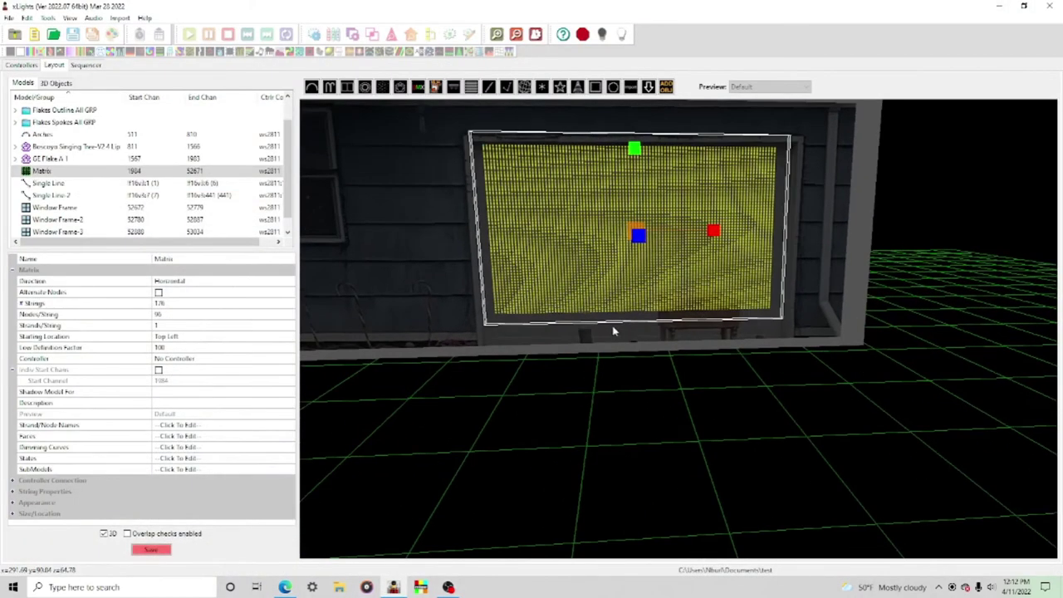
Step: Examine the garage-door matrix, the house and the unplaced props beside it from several distances and angles
click(482, 402)
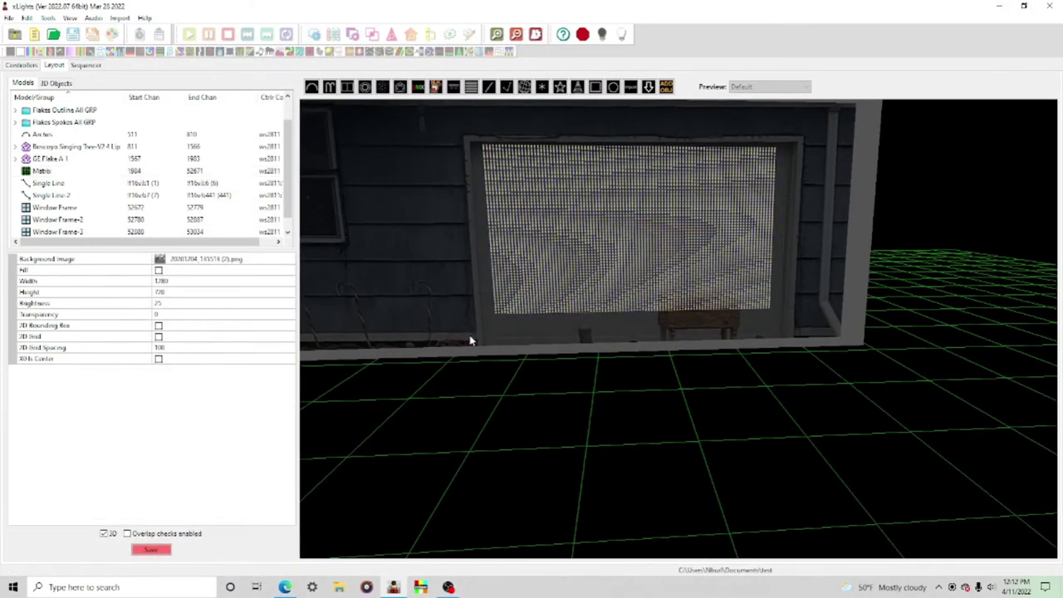
scroll(469, 339, down, 3)
middle_drag(443, 351, 653, 344)
right_click(653, 344)
click(351, 418)
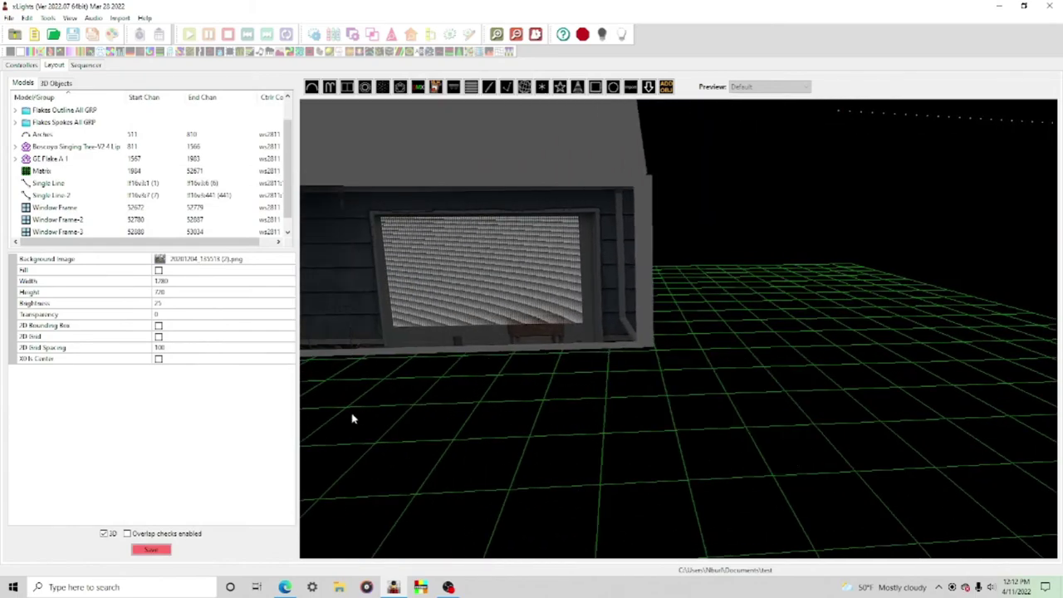
scroll(352, 418, down, 4)
middle_drag(351, 418, 650, 369)
drag(651, 370, 654, 315)
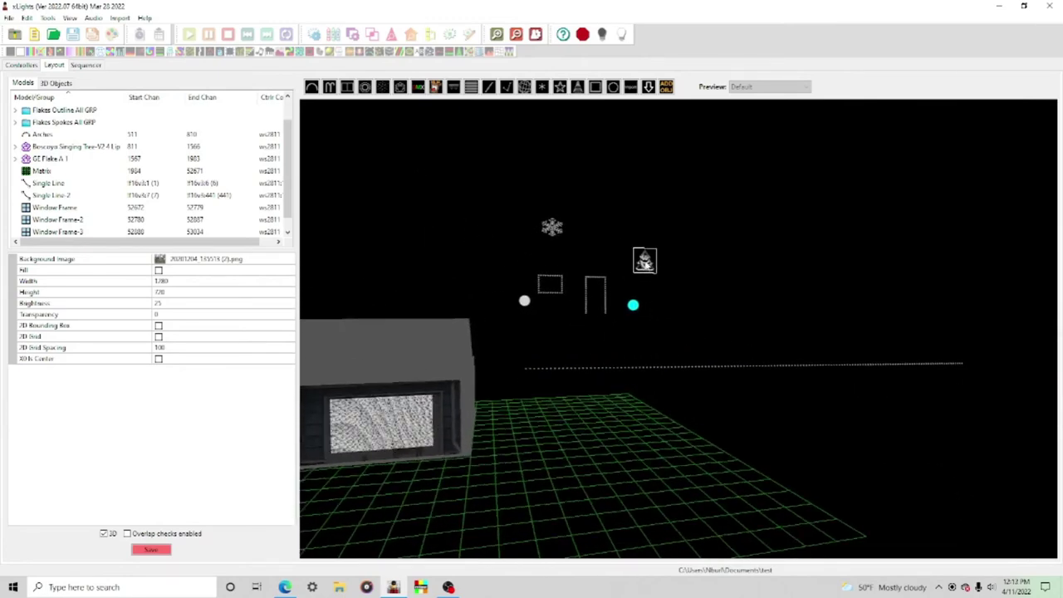
drag(629, 446, 540, 503)
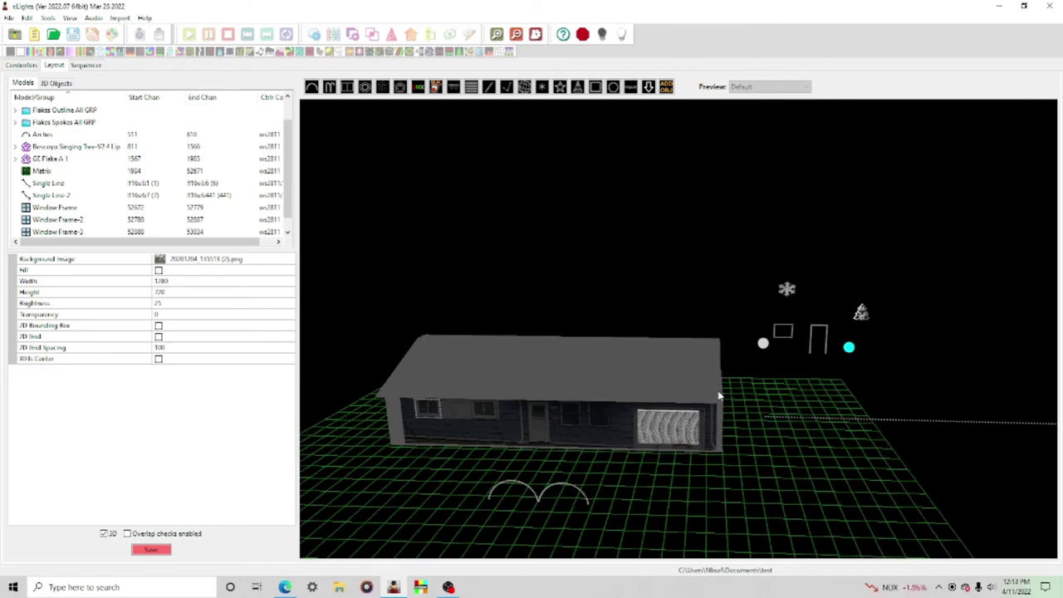
scroll(686, 461, up, 3)
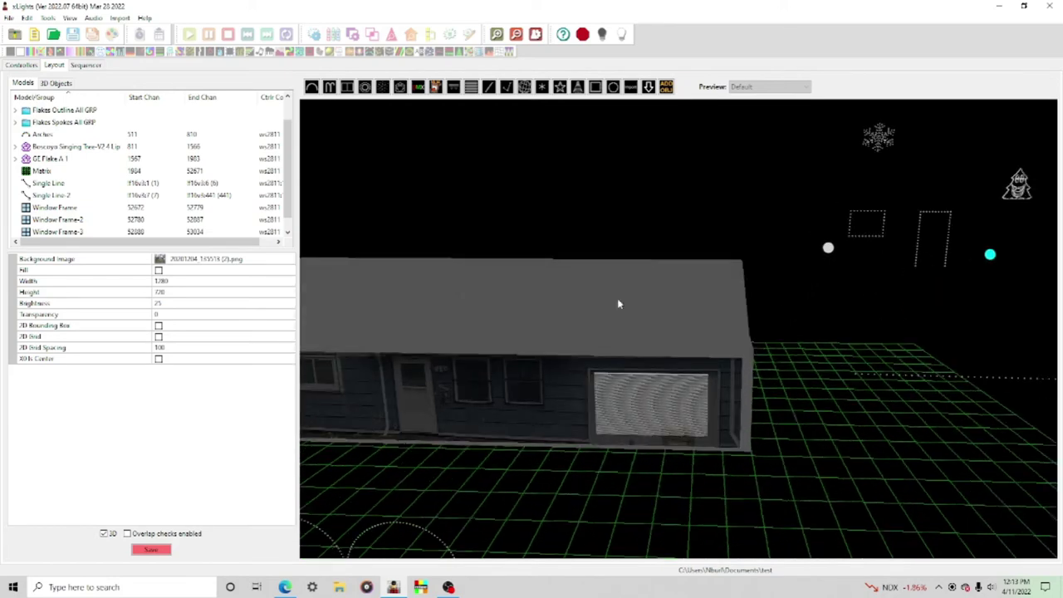
scroll(546, 449, down, 2)
middle_drag(526, 459, 710, 436)
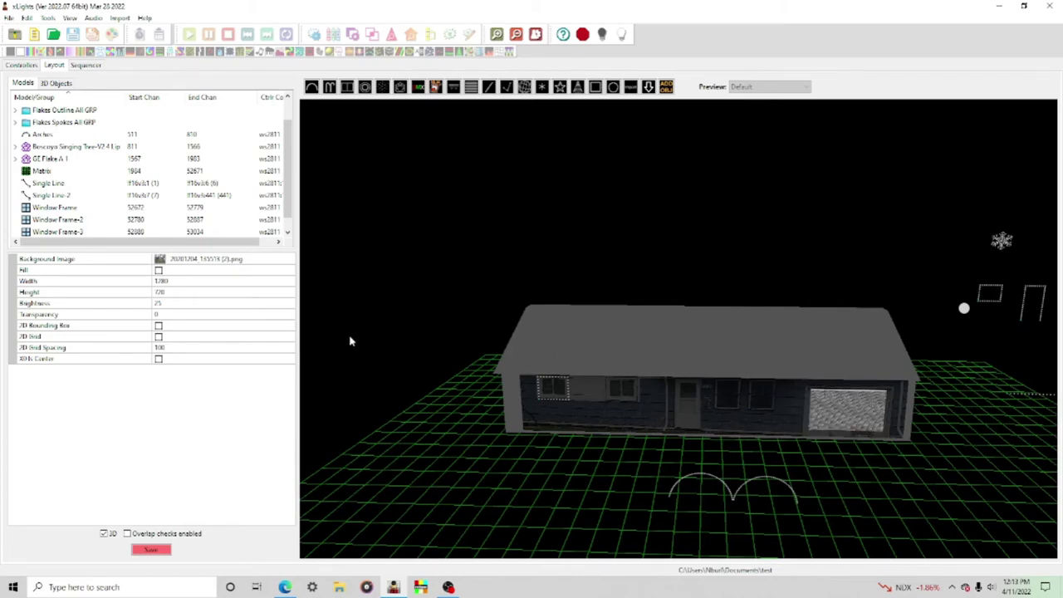
Step: Examine the window, door and single-line models on the house from the front, from above and from far away
drag(353, 352, 746, 438)
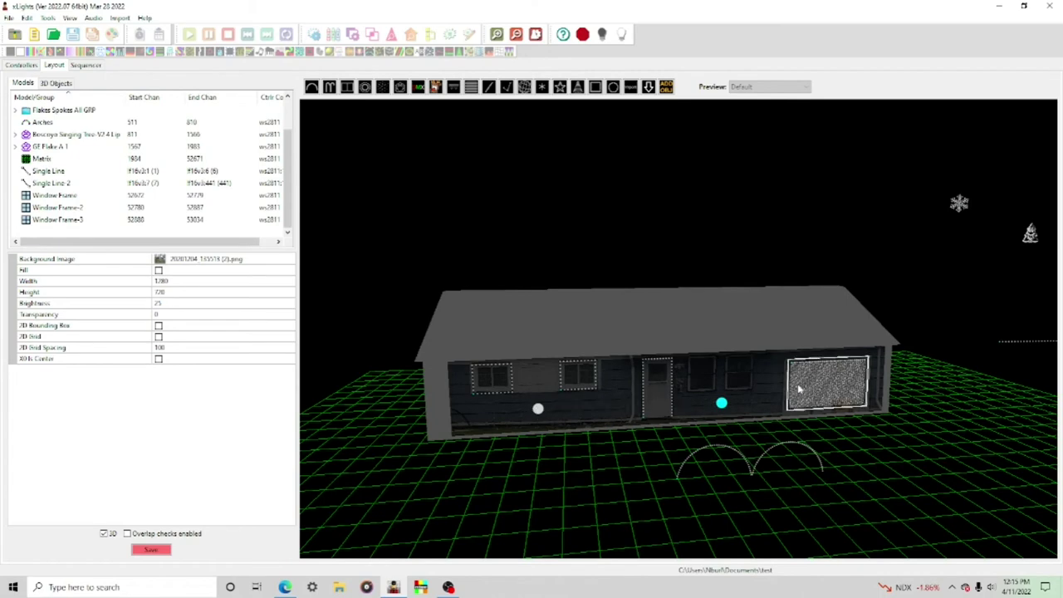
drag(638, 442, 758, 361)
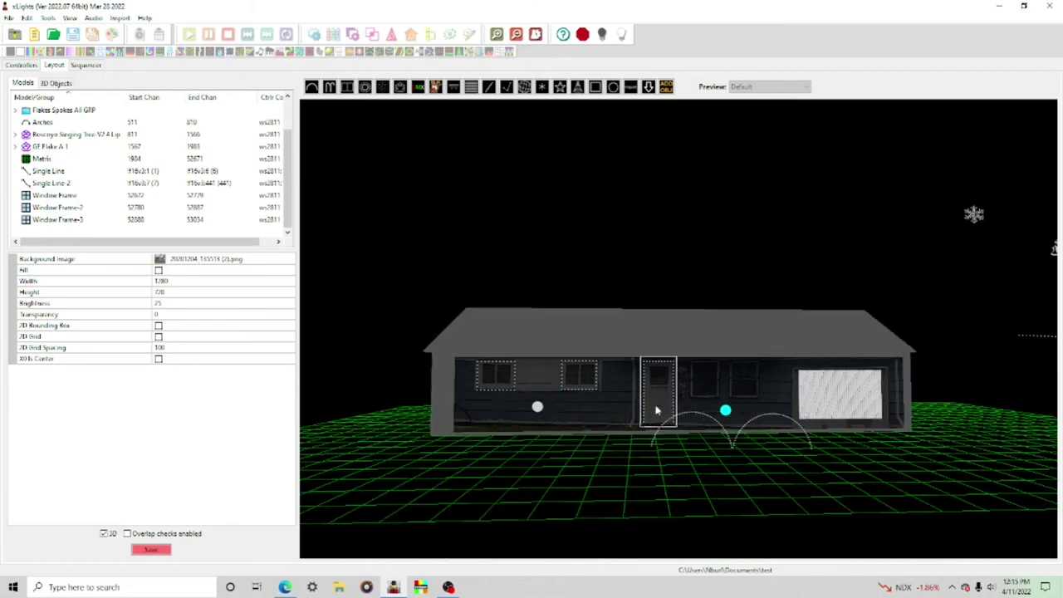
drag(658, 408, 611, 495)
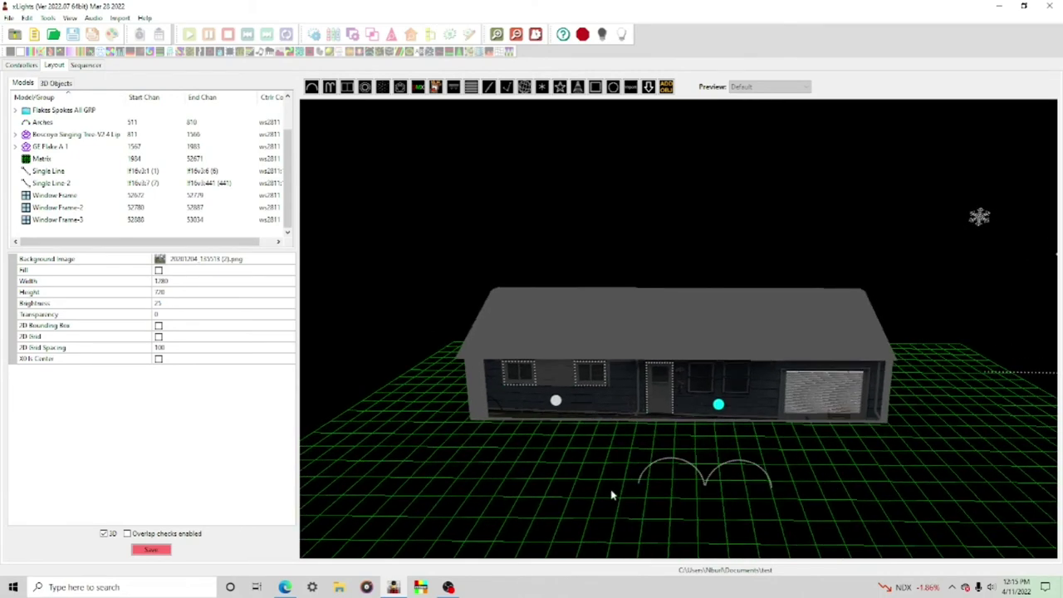
click(575, 406)
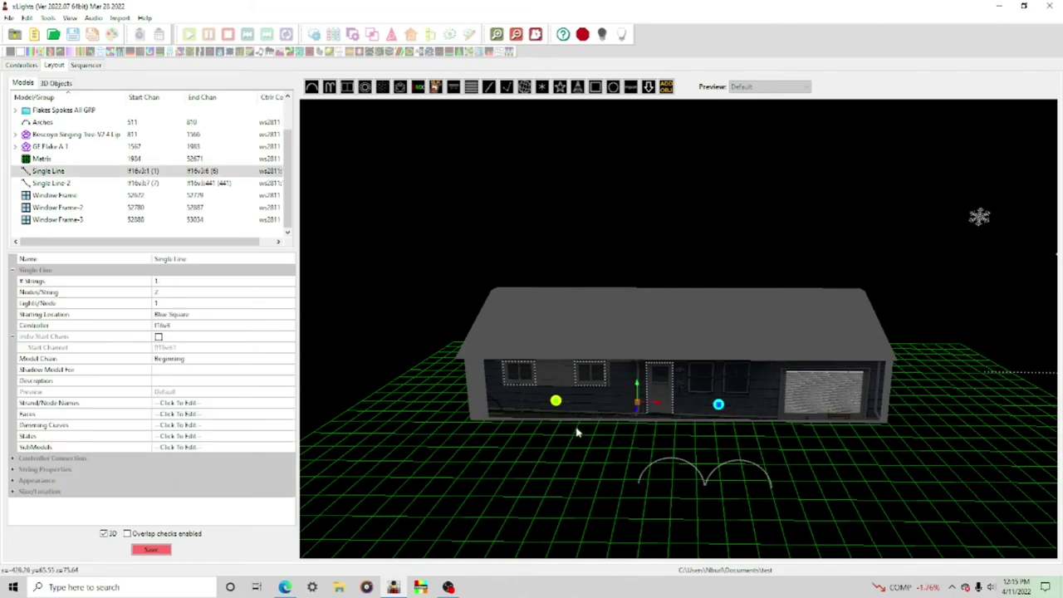
drag(575, 457, 583, 534)
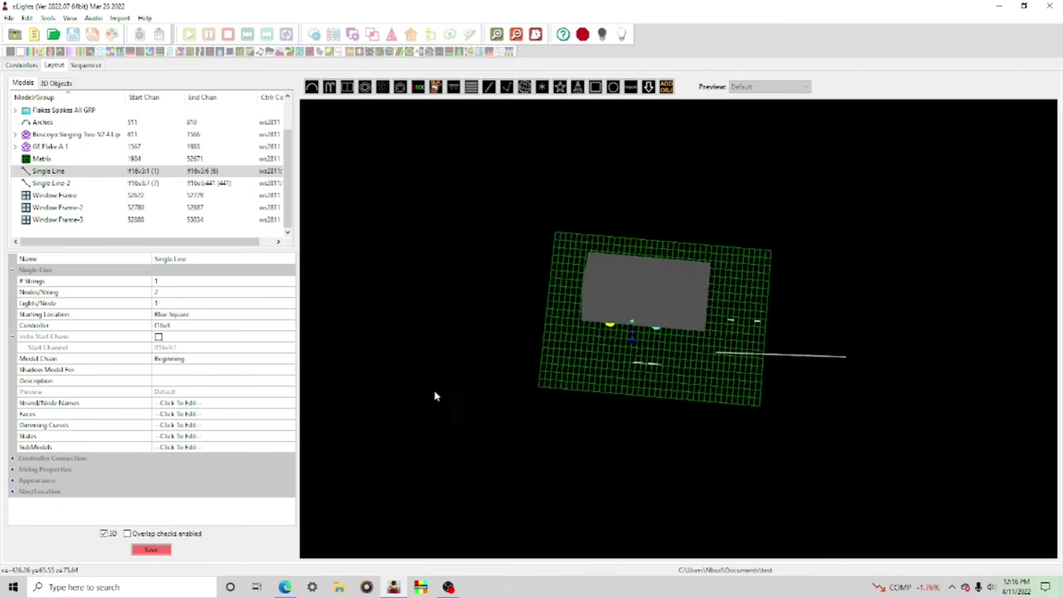
drag(320, 417, 533, 447)
scroll(531, 440, up, 2)
click(533, 446)
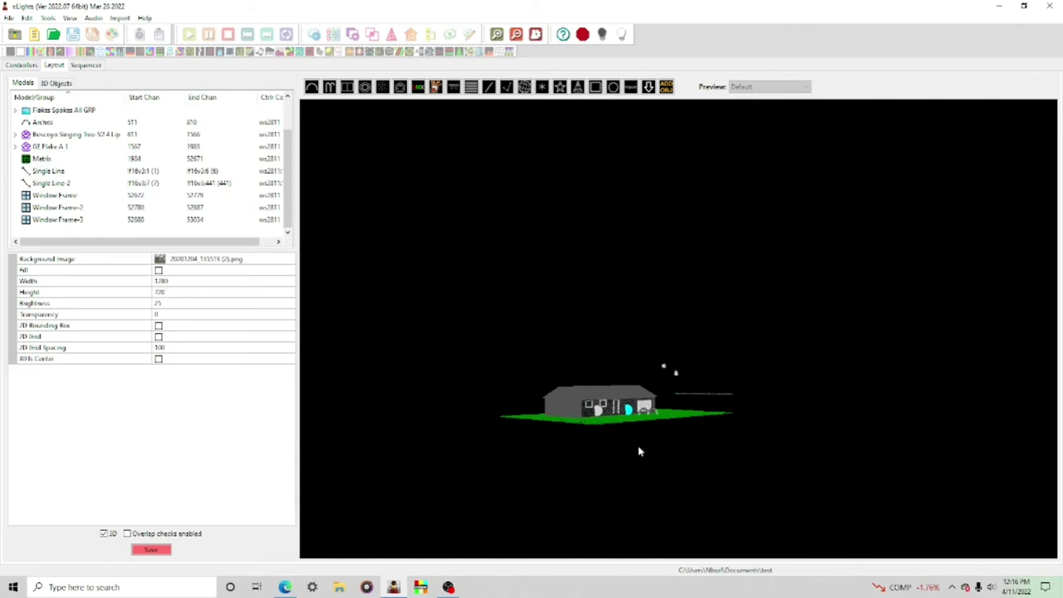
drag(640, 451, 758, 436)
drag(661, 450, 686, 372)
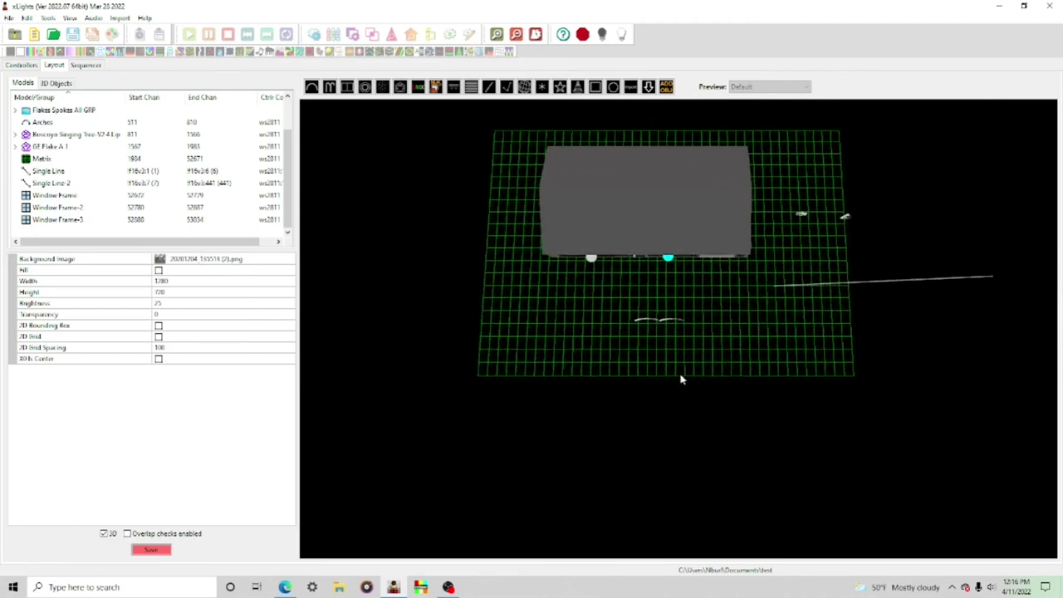
scroll(679, 388, down, 5)
scroll(680, 388, down, 6)
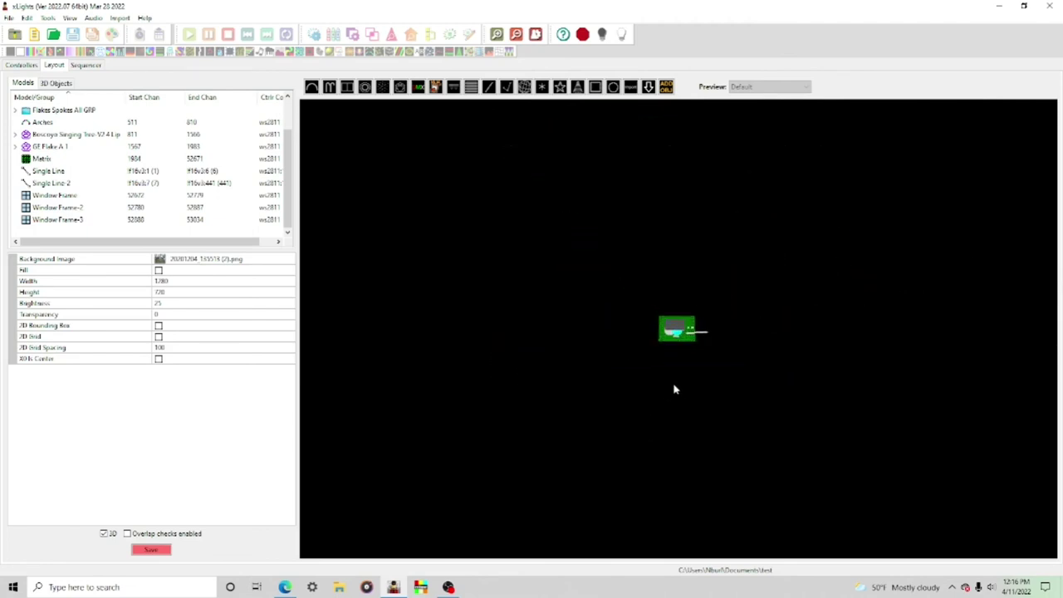
scroll(668, 370, up, 6)
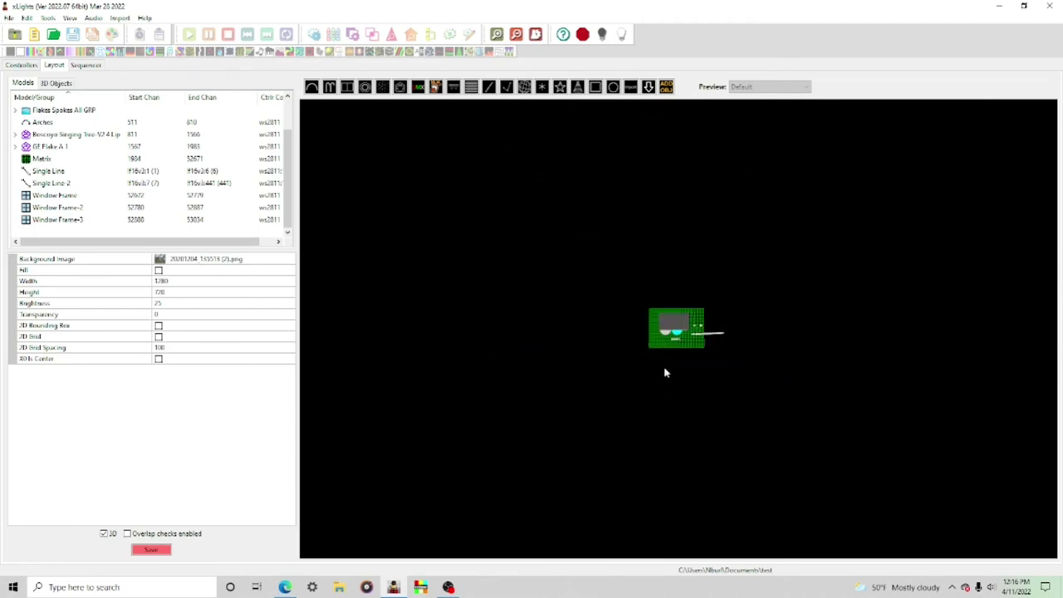
drag(664, 378, 617, 406)
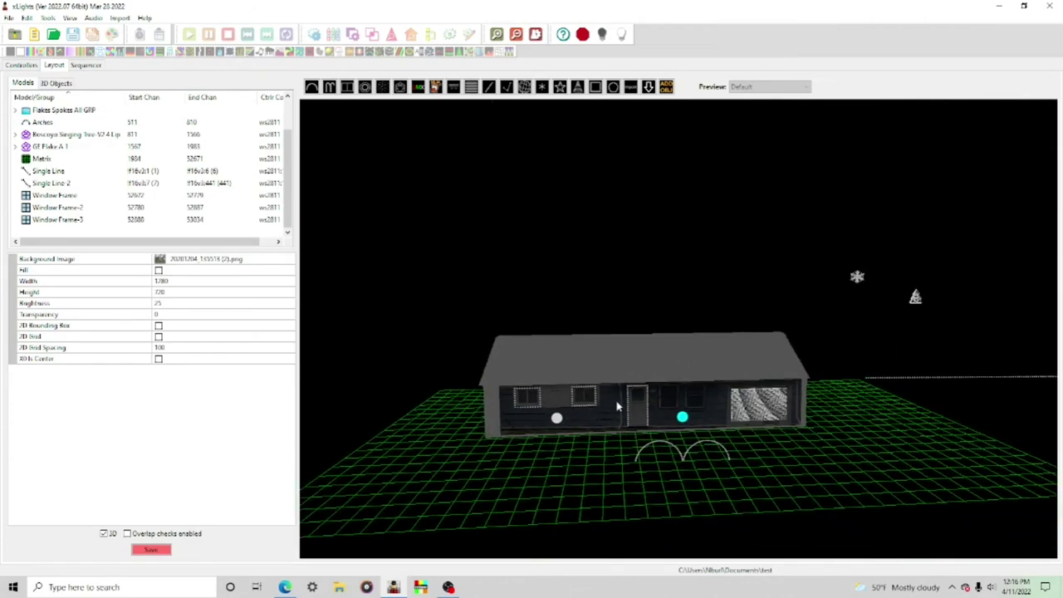
Step: Frame the whole house from the front and set the current viewpoint as the default
right_click(515, 483)
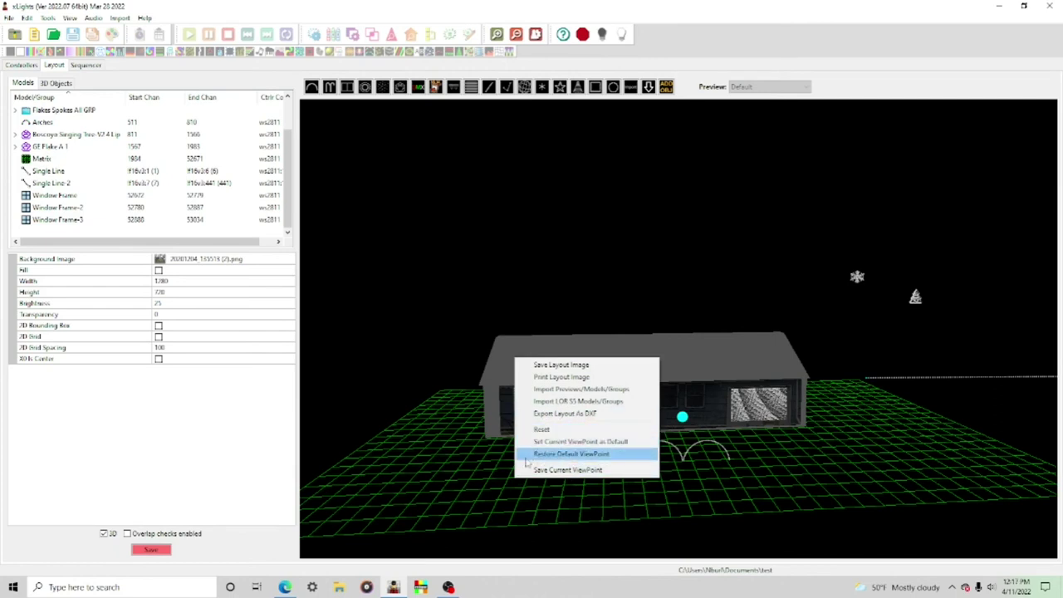
click(484, 469)
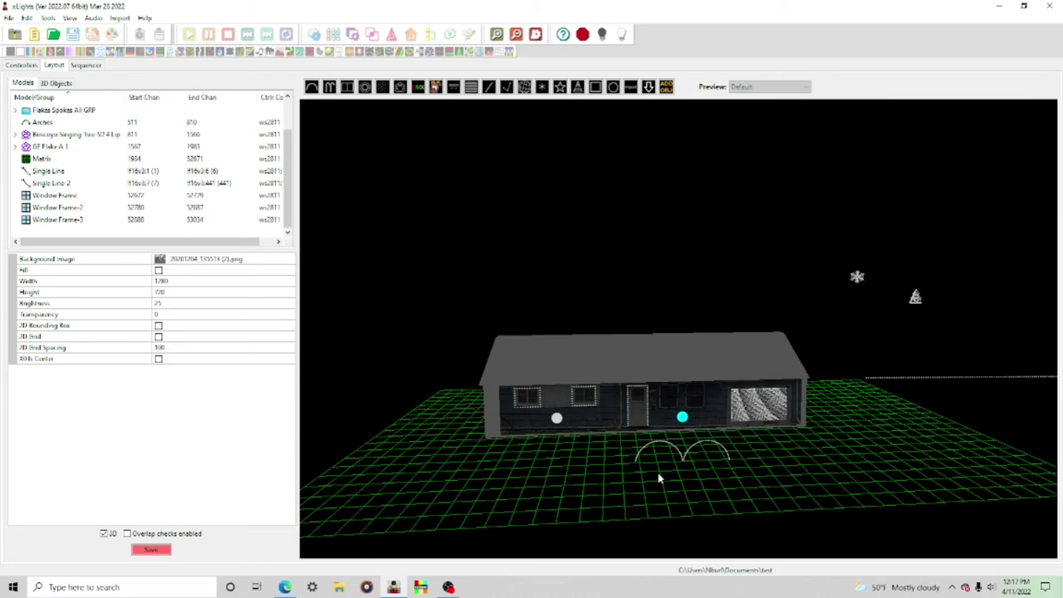
drag(663, 512, 686, 478)
scroll(686, 477, up, 3)
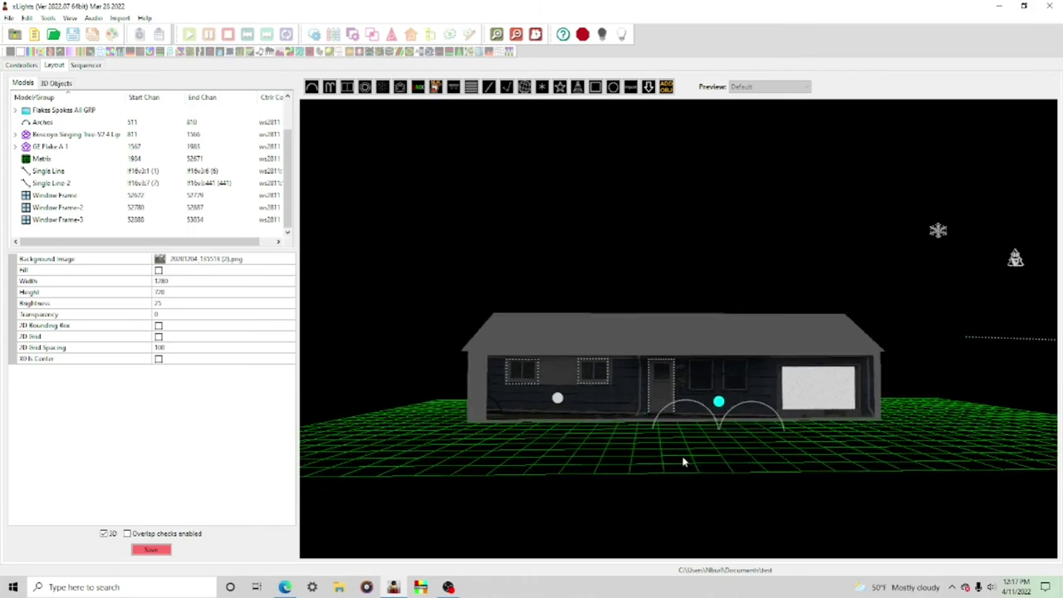
right_click(620, 462)
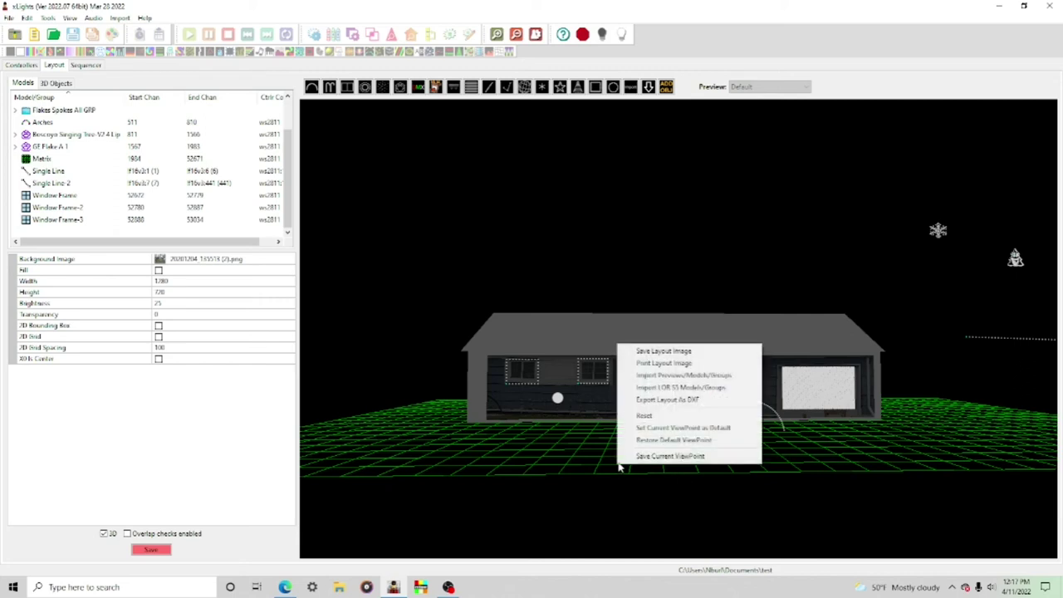
click(646, 428)
Step: Turn the view away from the house front and restore the default viewpoint
drag(646, 430, 345, 542)
right_click(482, 379)
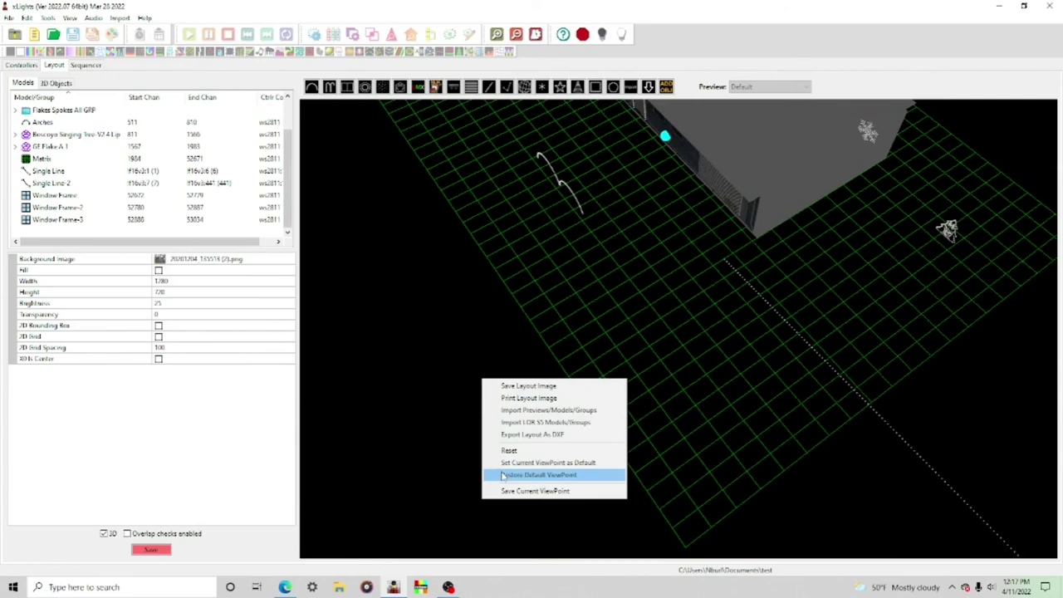
click(503, 476)
scroll(506, 475, up, 3)
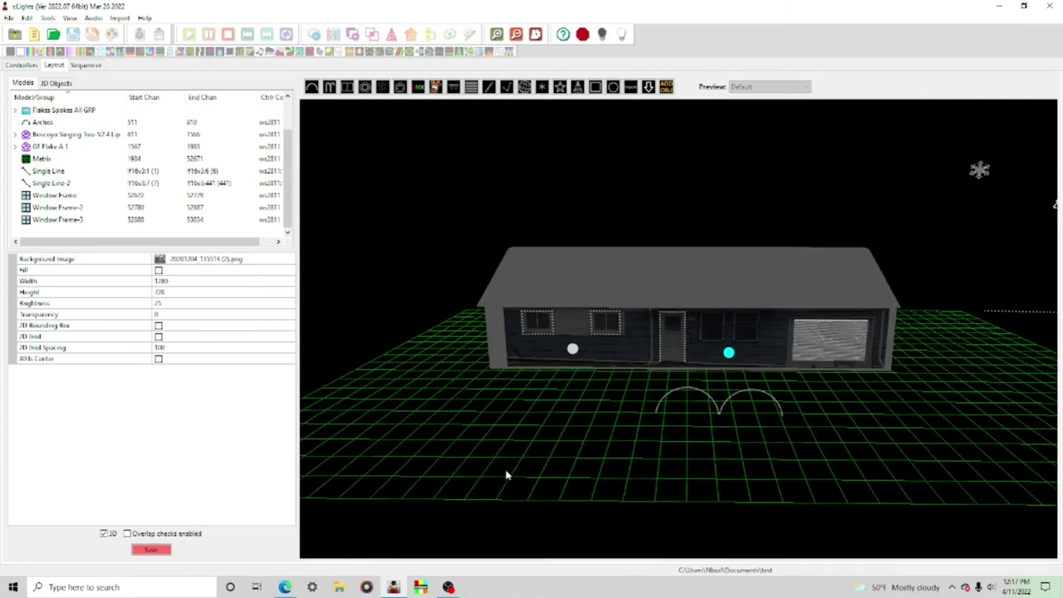
drag(506, 476, 666, 452)
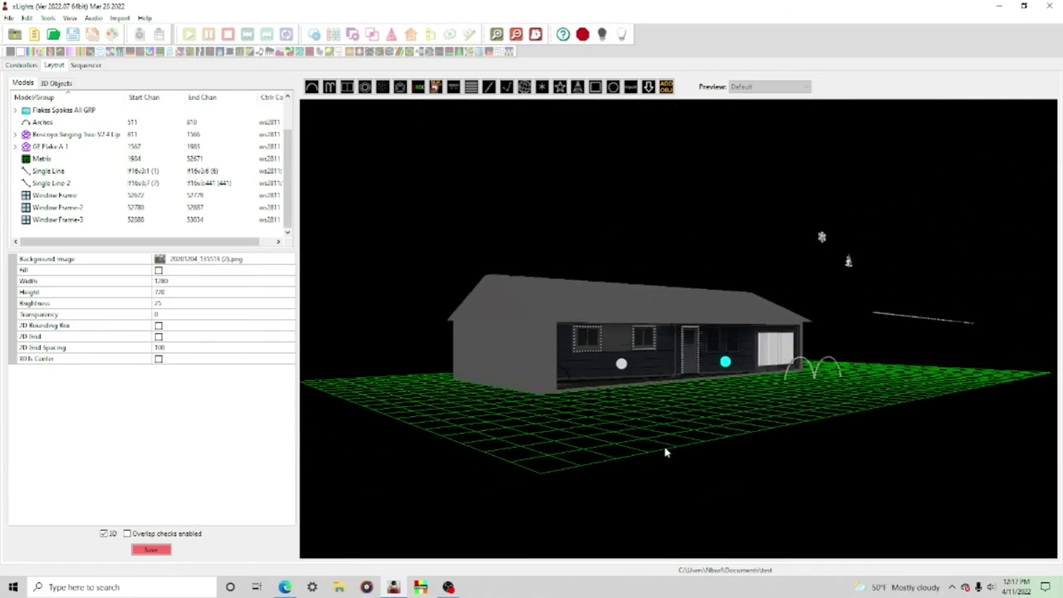
right_click(738, 420)
drag(735, 438, 715, 389)
click(631, 441)
scroll(704, 416, down, 3)
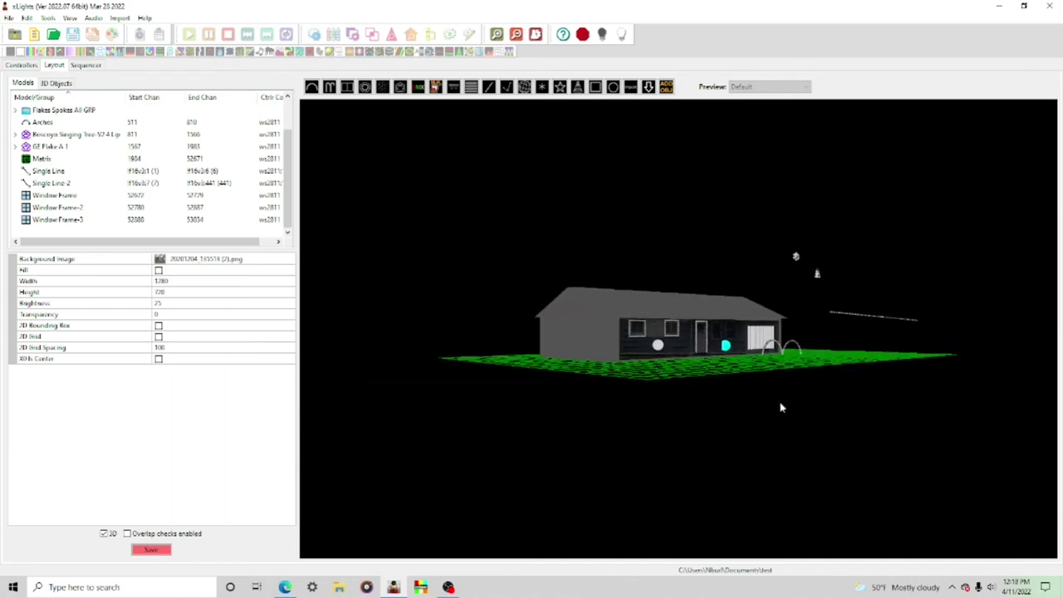
Step: Save the current viewpoint as "coming around the corner", turn the view elsewhere and load that saved viewpoint
right_click(677, 399)
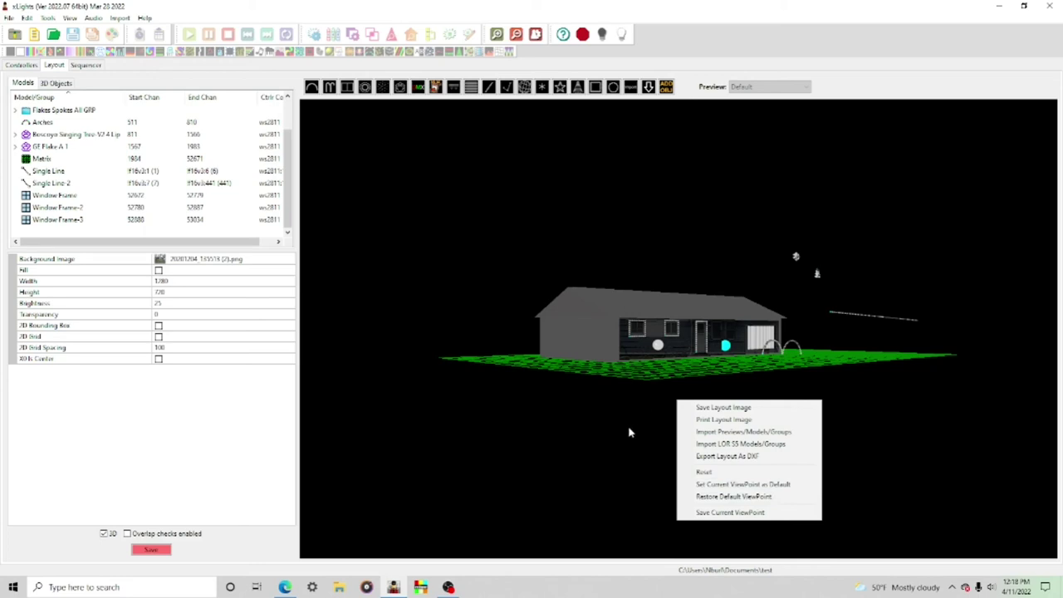
click(703, 512)
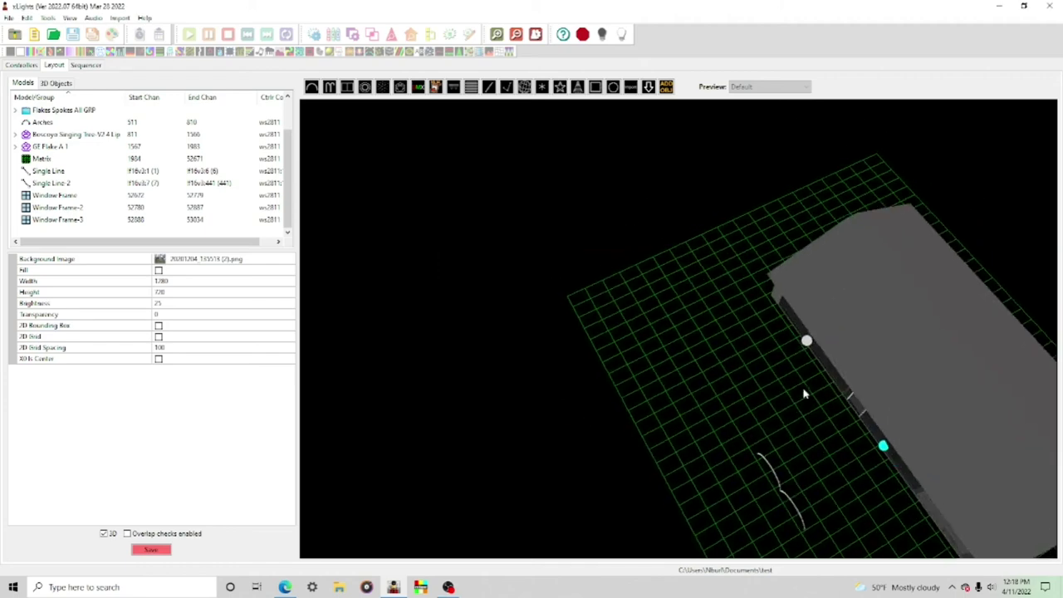
middle_drag(805, 394, 622, 271)
drag(622, 270, 603, 252)
right_click(604, 252)
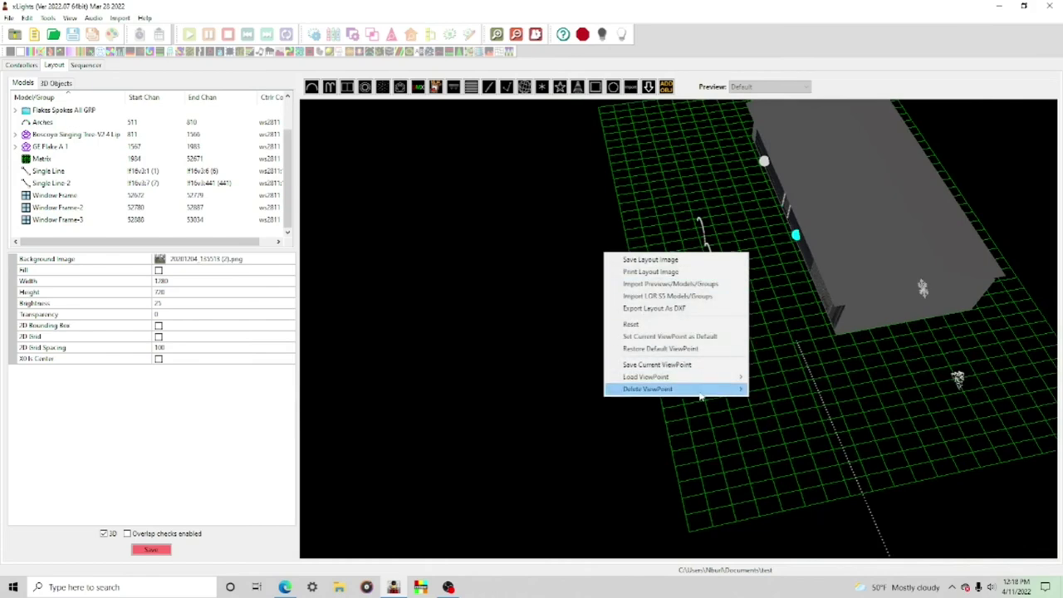
mouse_move(684, 383)
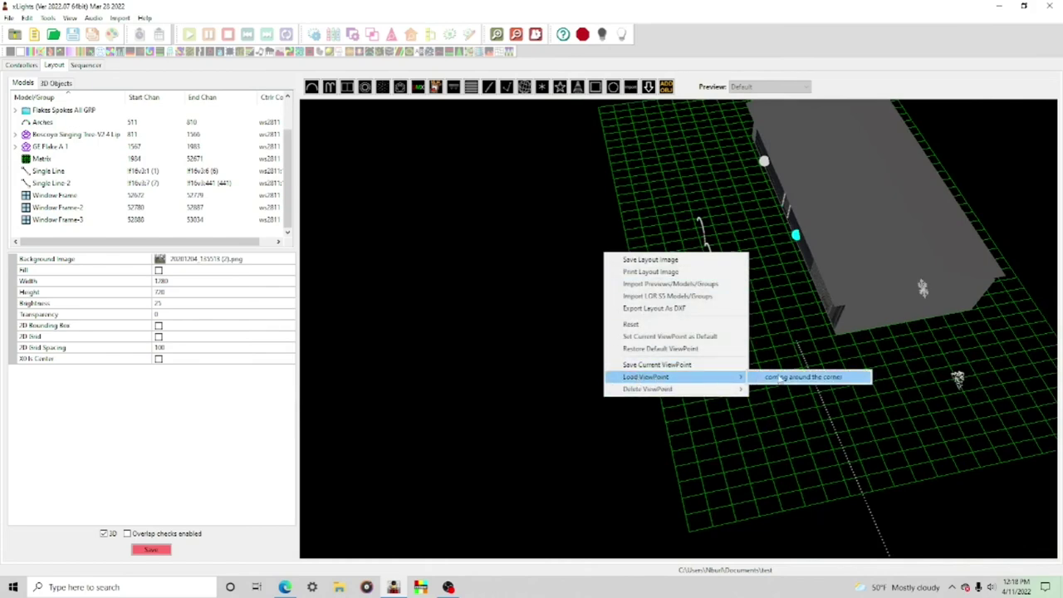
click(781, 378)
right_click(756, 359)
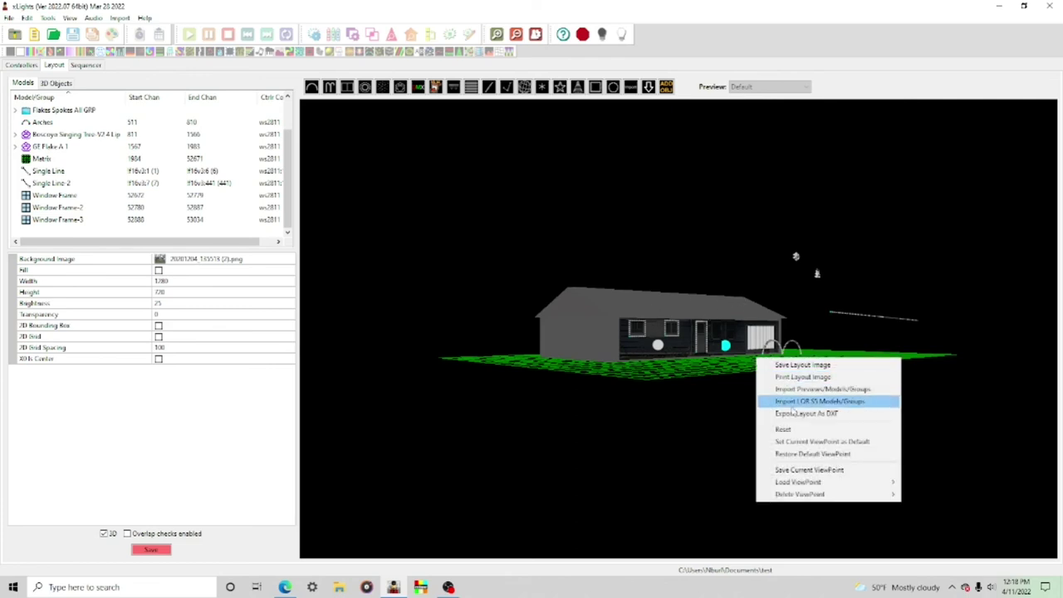
mouse_move(793, 498)
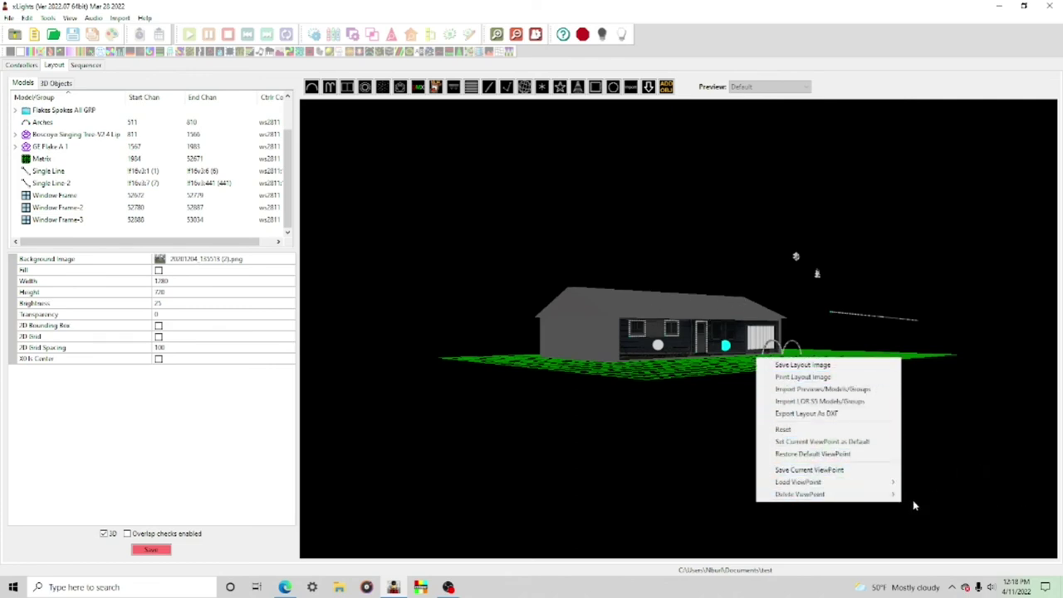
click(913, 500)
Step: Frame the house from its garage end and save this view as the viewpoint "going west"
middle_drag(965, 394, 456, 408)
drag(456, 407, 361, 360)
drag(801, 425, 802, 363)
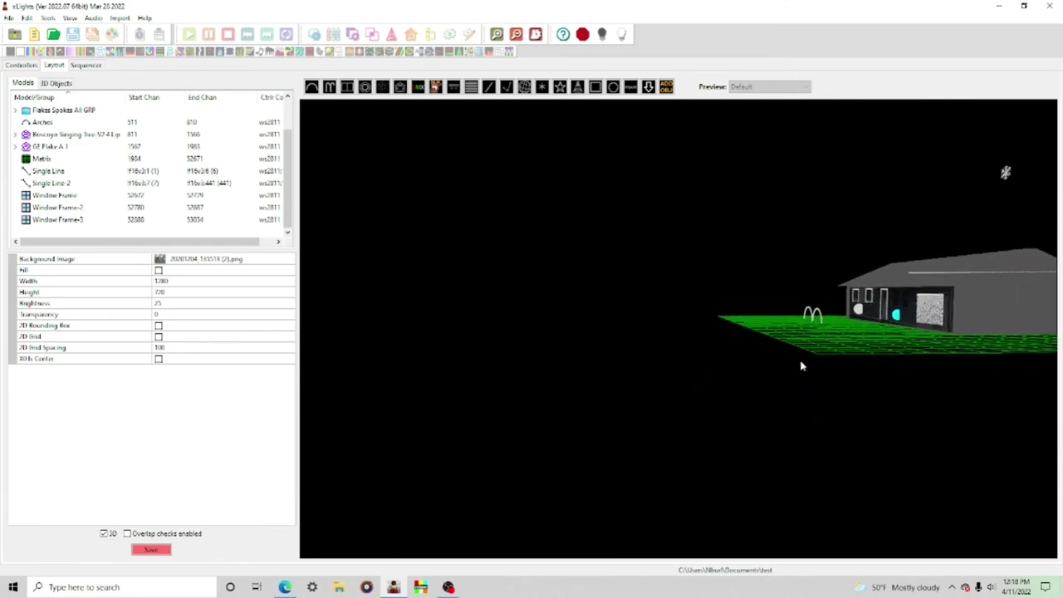
right_click(763, 374)
click(798, 488)
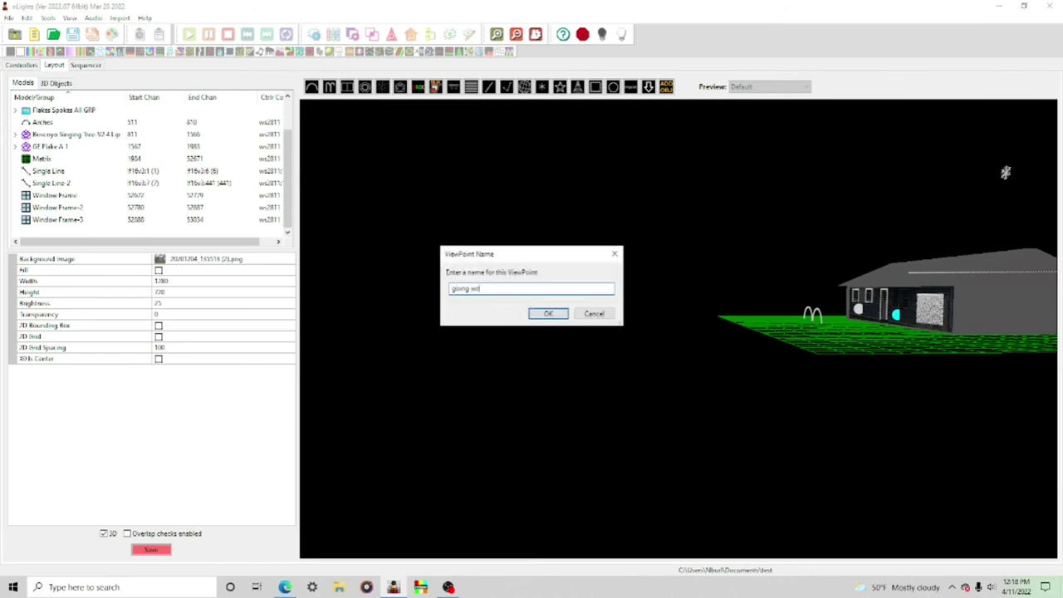
Step: Turn the view away and load the saved viewpoint "going west"
drag(864, 395, 470, 352)
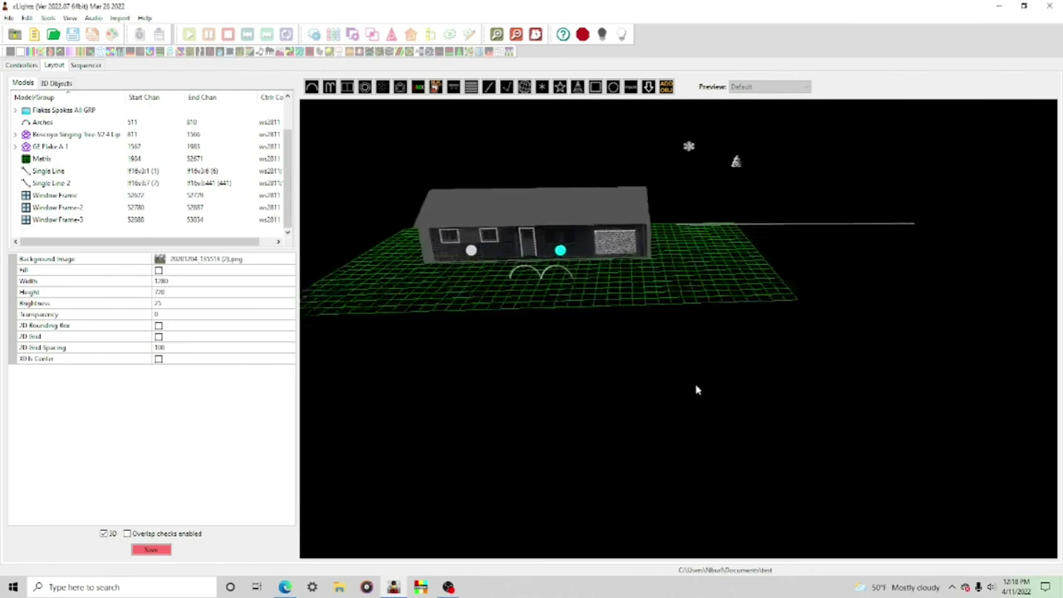
right_click(469, 350)
mouse_move(532, 480)
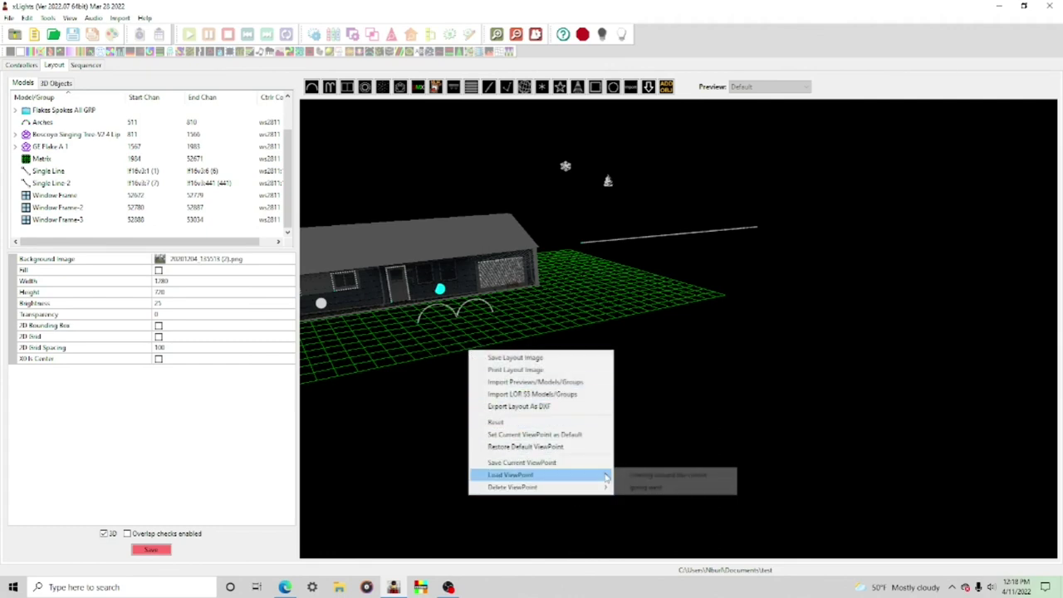
click(641, 487)
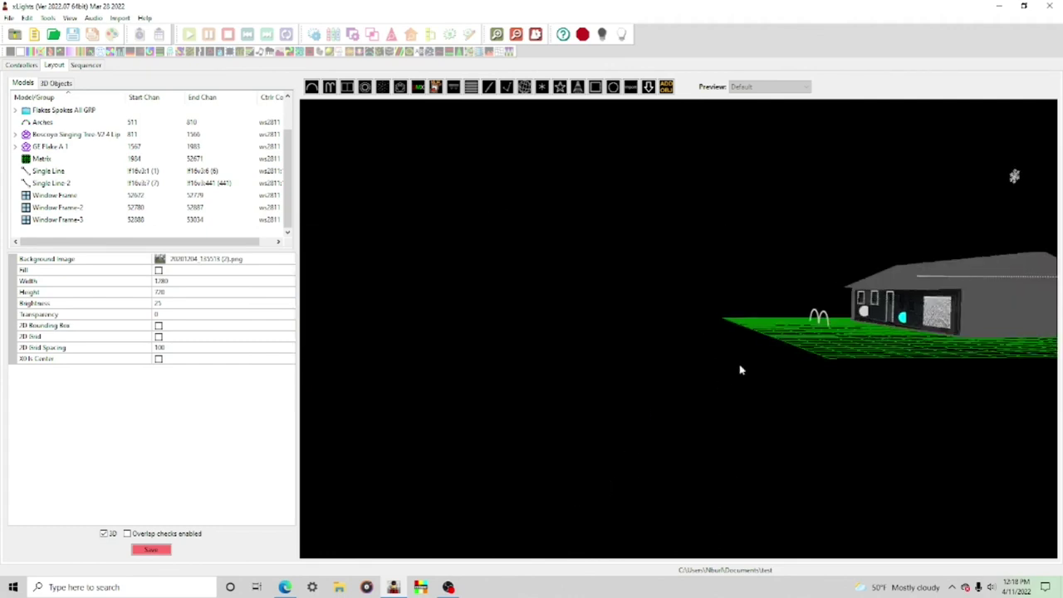
Step: Switch from the layout to the sequencer and maximize the House Preview window
drag(785, 365, 861, 365)
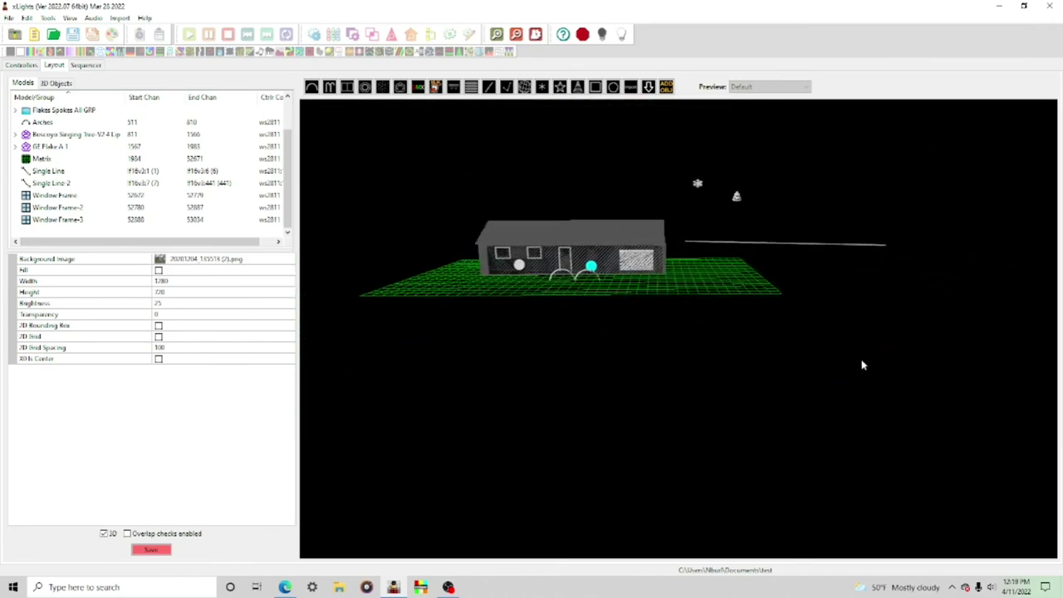
scroll(596, 298, up, 2)
scroll(597, 298, up, 3)
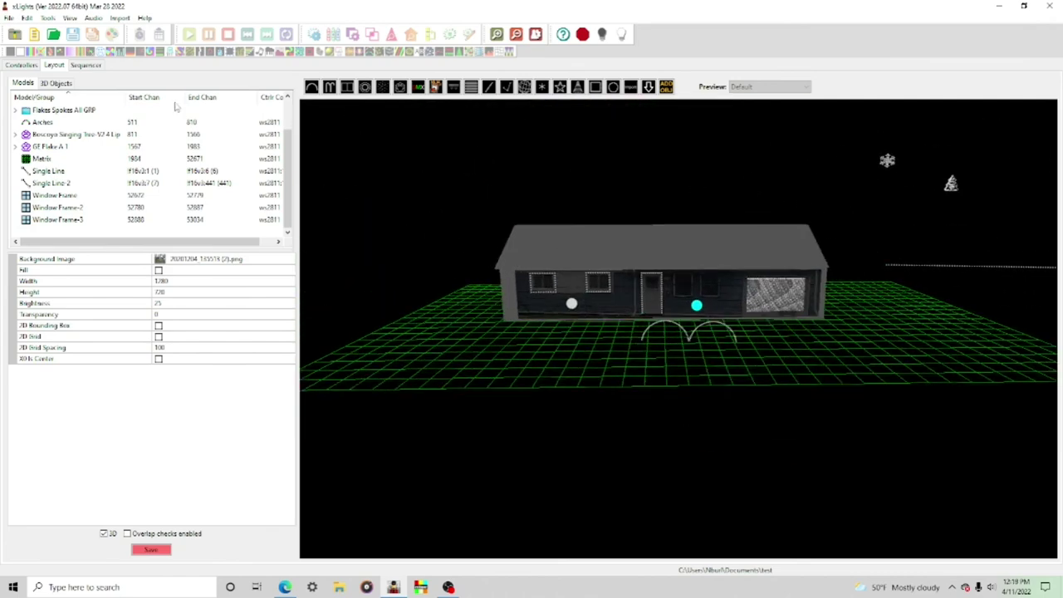
click(87, 65)
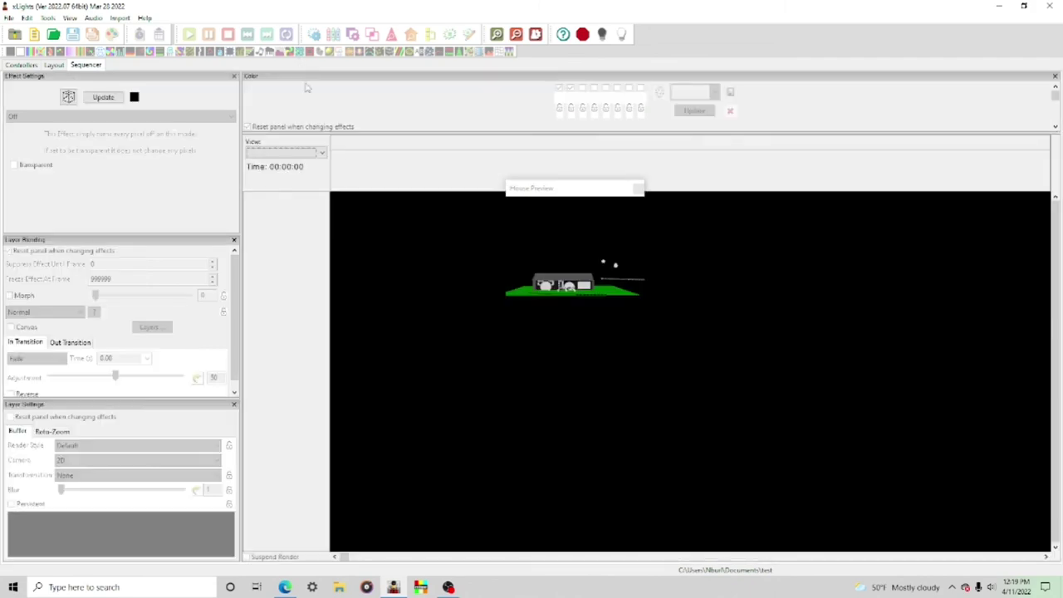
double_click(513, 187)
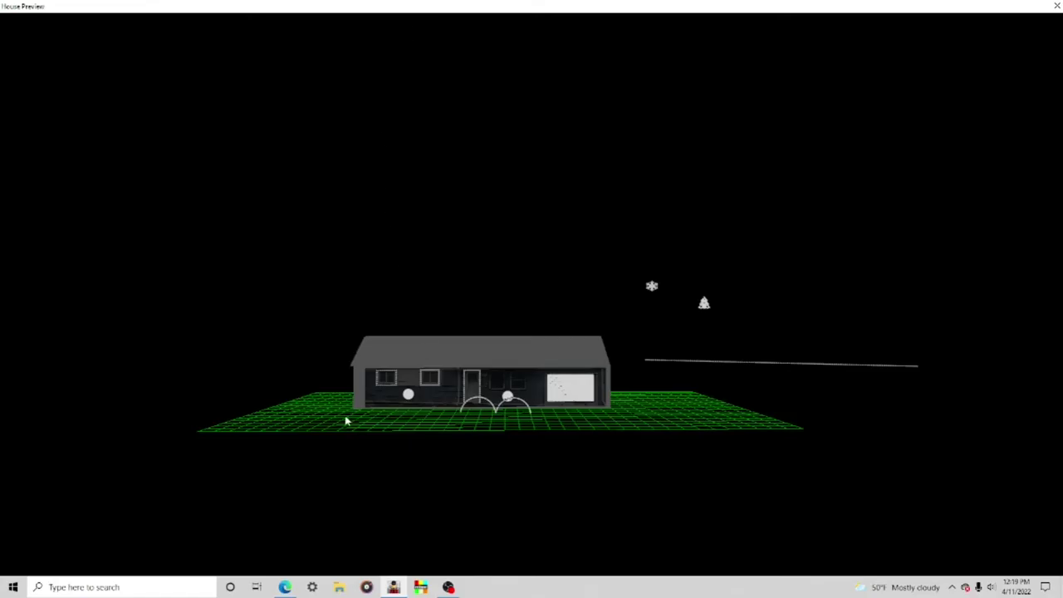
Step: Turn the view in the House Preview and load the saved viewpoint "coming around the corner"
drag(347, 422, 596, 216)
right_click(595, 216)
mouse_move(623, 283)
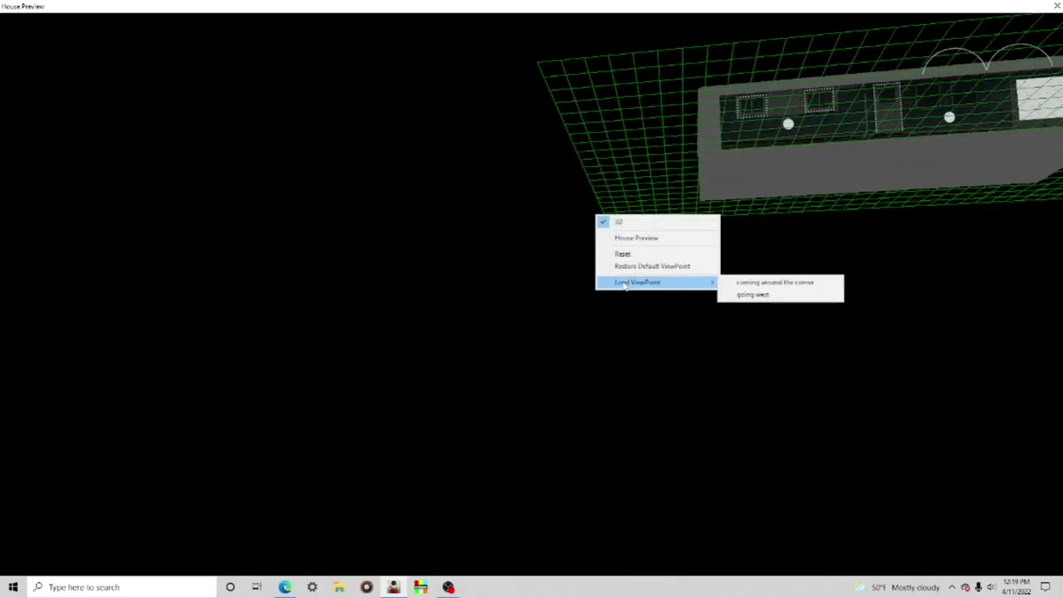
click(752, 283)
Step: Open the viewpoint options of the House Preview
right_click(690, 345)
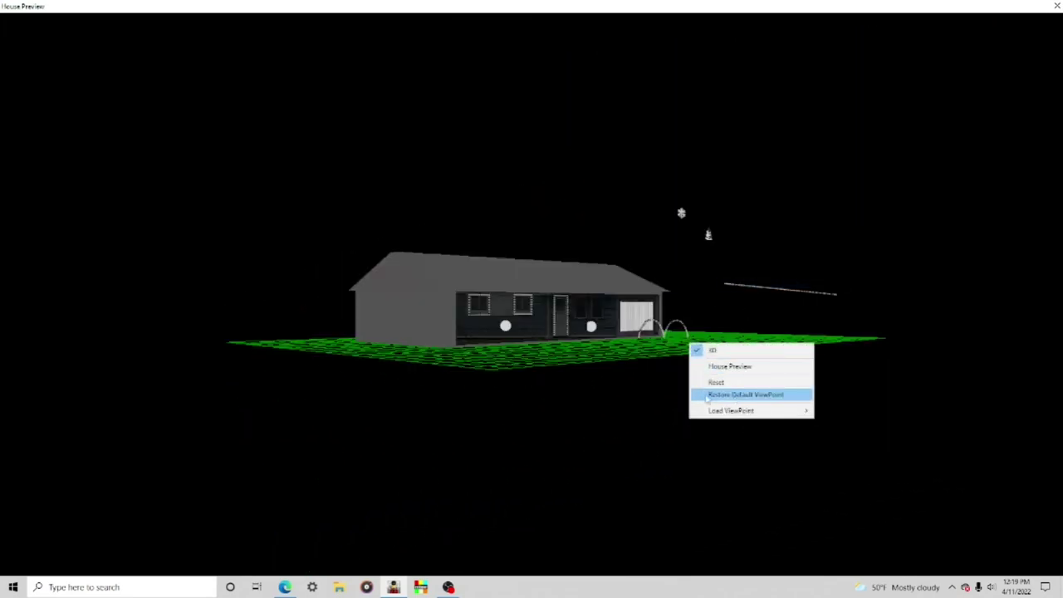